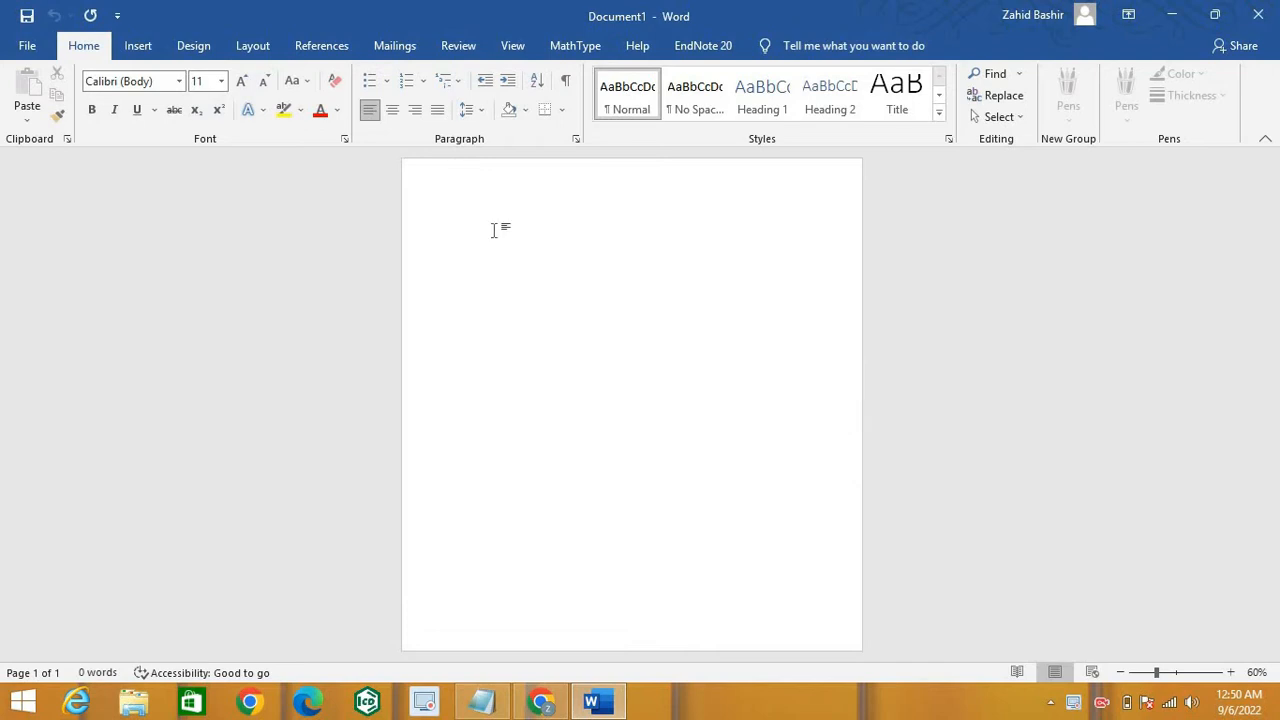
Step: Pick the Half Frame shape from the Basic Shapes section of the Insert tab's Shapes gallery
click(137, 47)
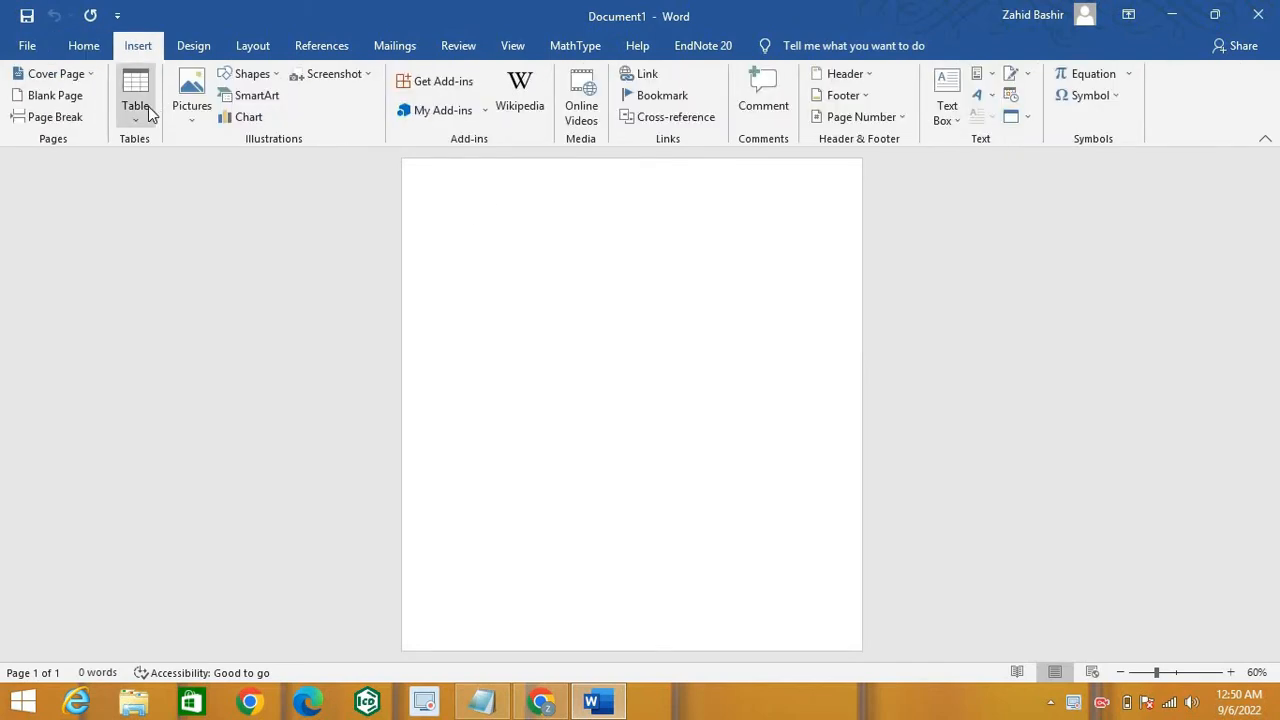
click(275, 80)
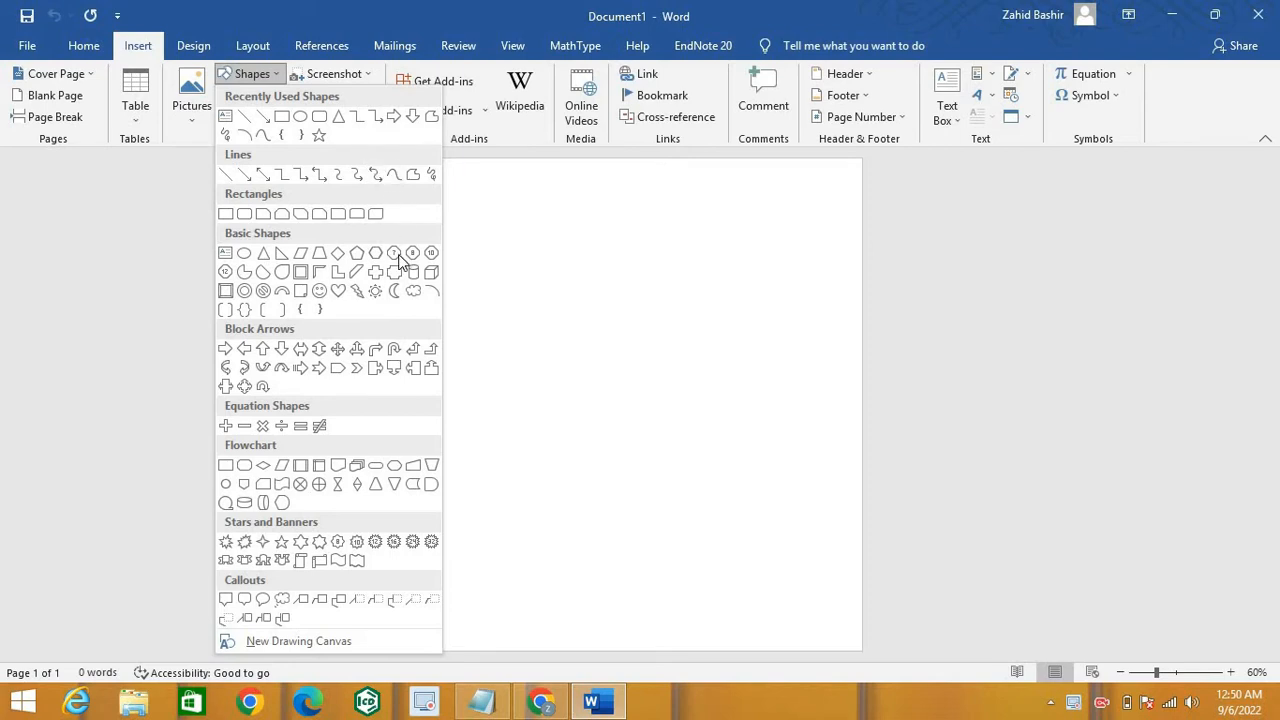
click(311, 276)
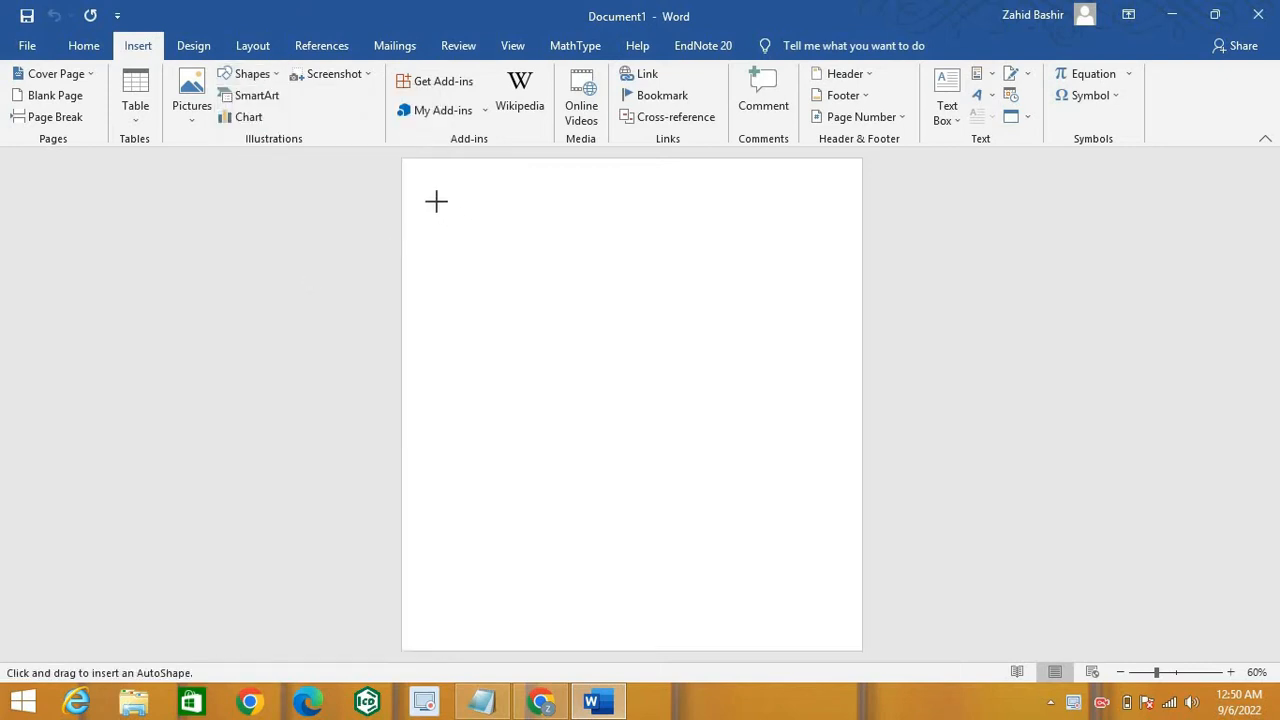
Step: Draw the blue half frame near the top-left and enlarge it to about 1.98" by 1.72"
mouse_move(436, 202)
mouse_down()
mouse_move(491, 256)
mouse_move(463, 266)
mouse_move(463, 296)
mouse_up()
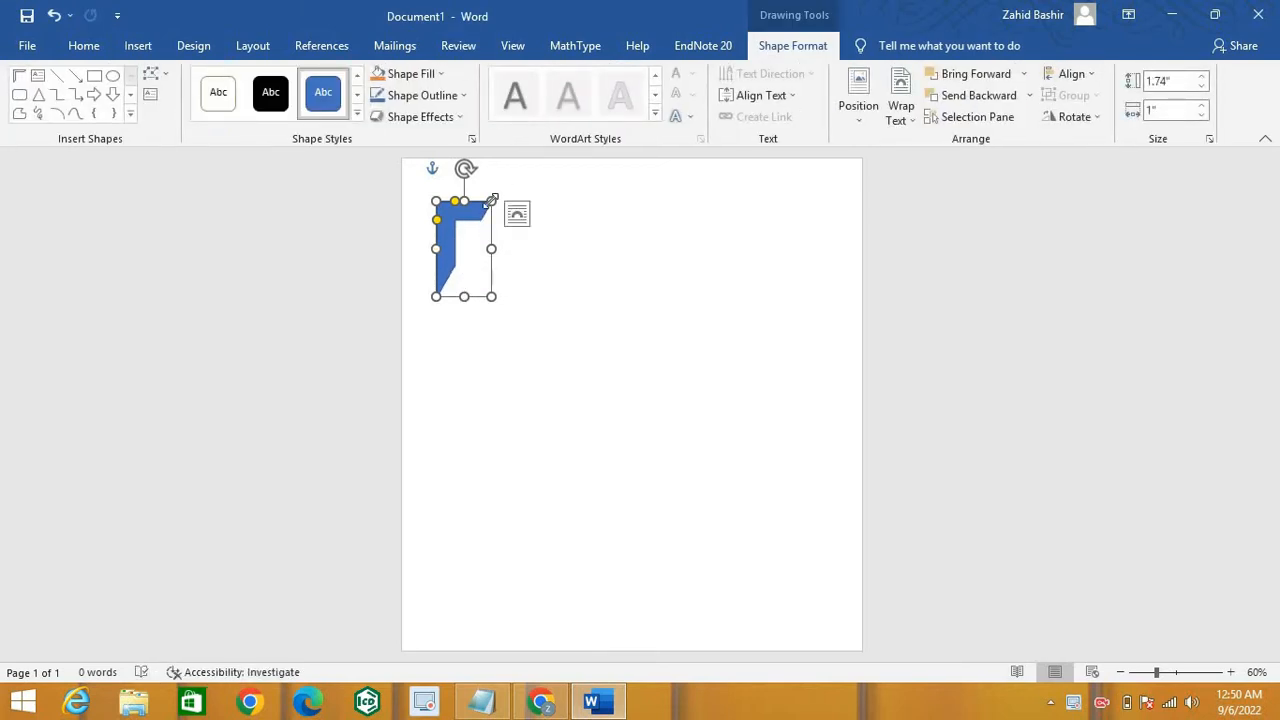
drag(491, 201, 531, 188)
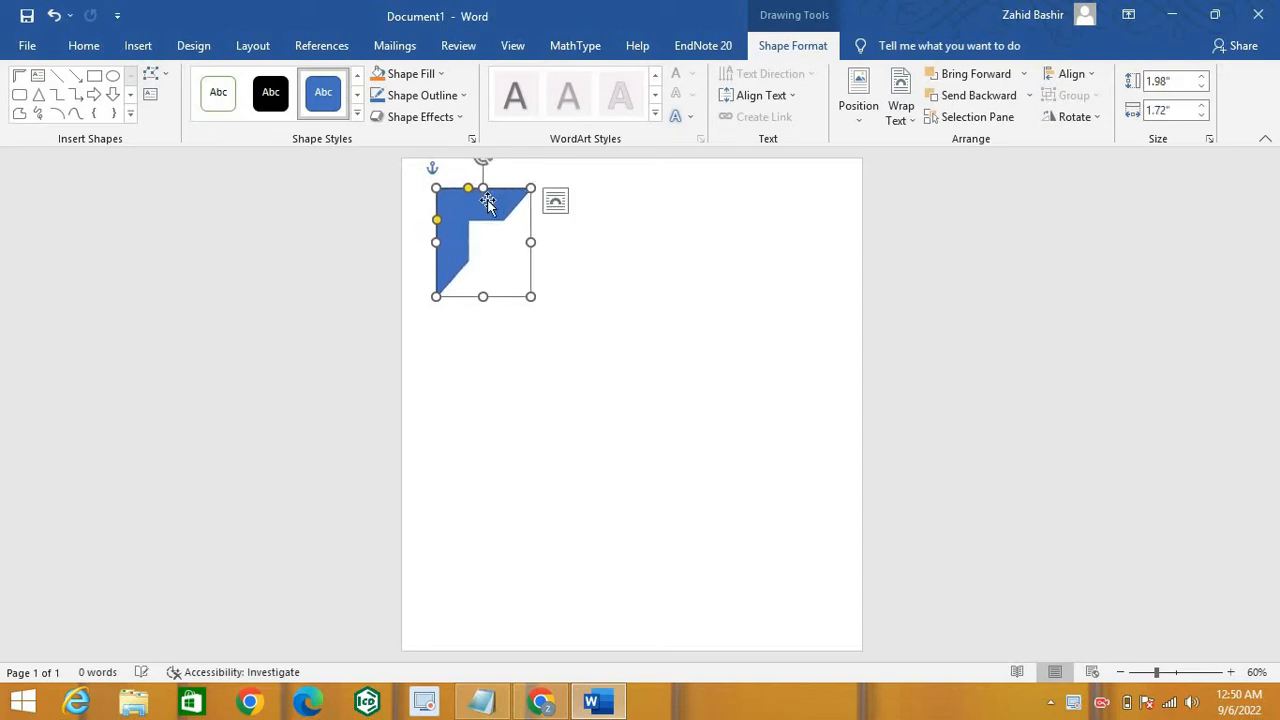
click(555, 205)
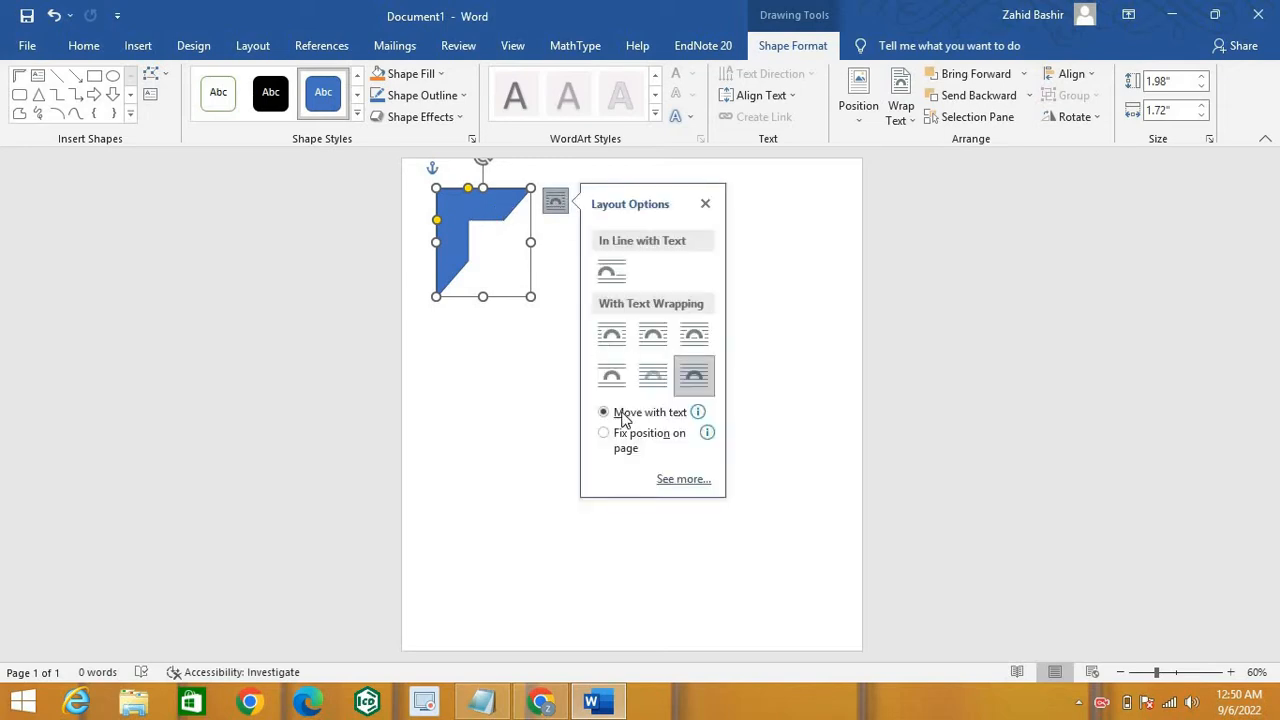
Step: Set the half-frame shape's text wrapping to Square
click(484, 232)
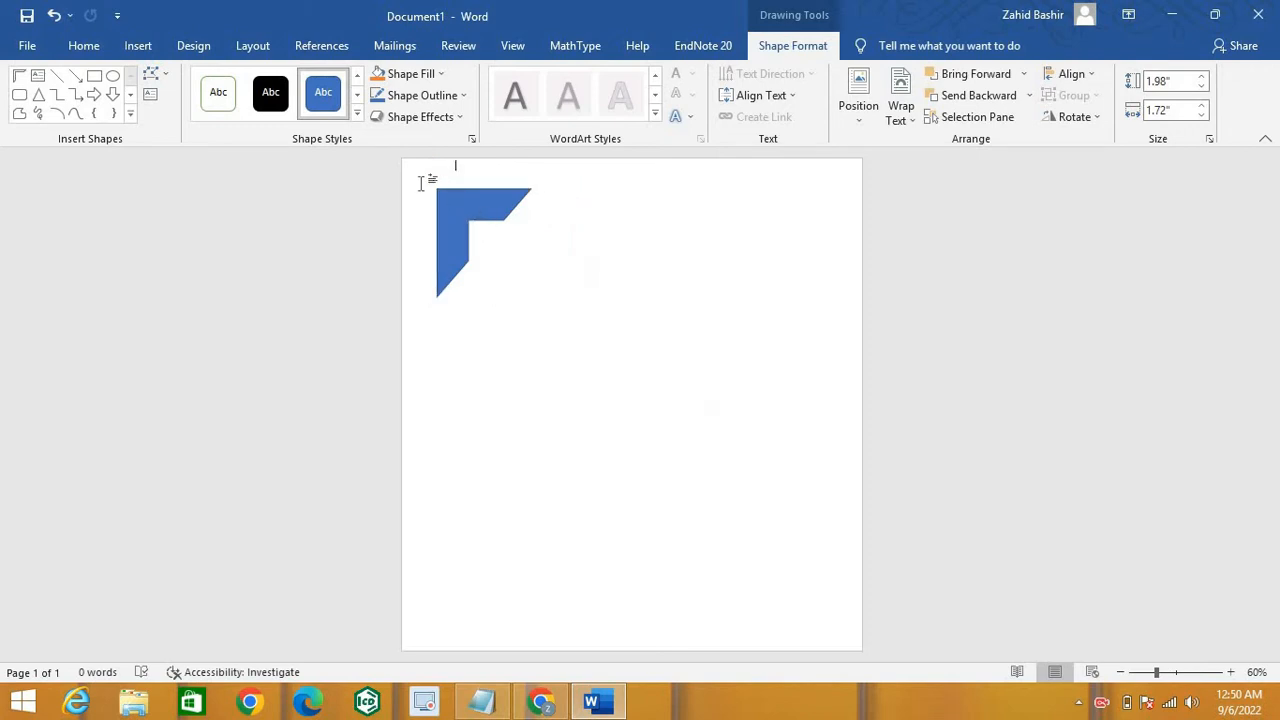
click(472, 226)
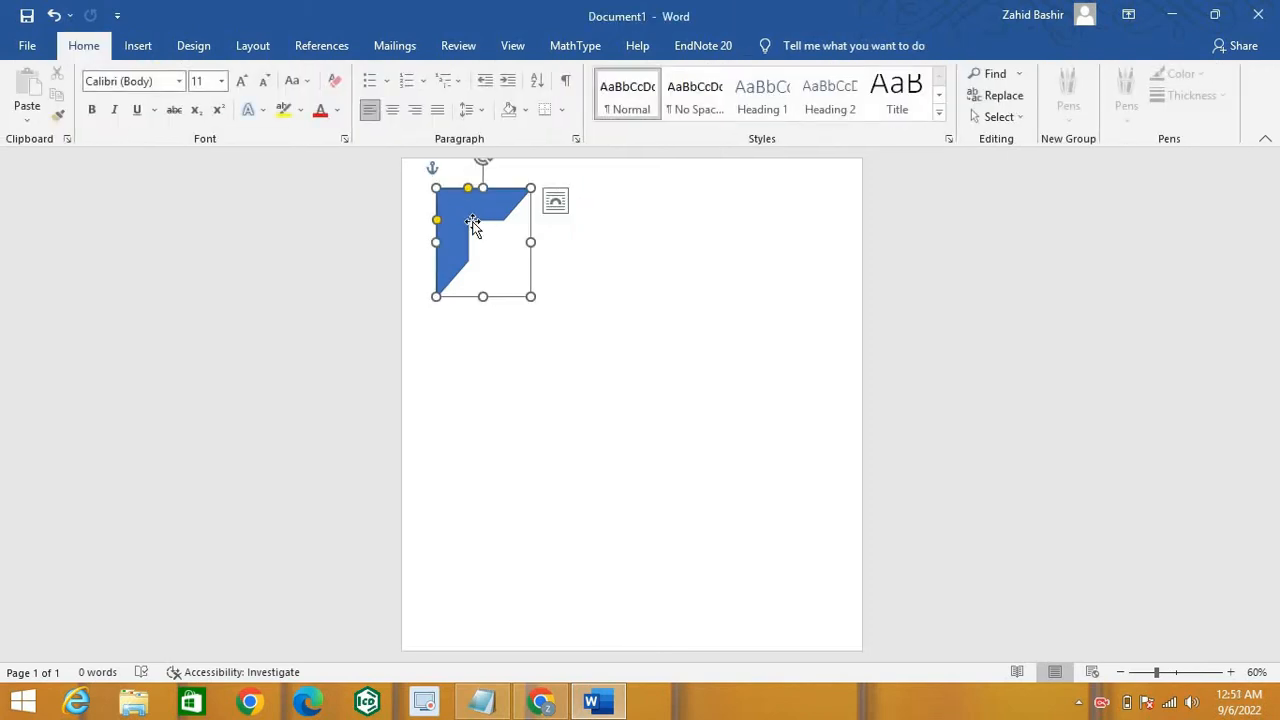
click(556, 203)
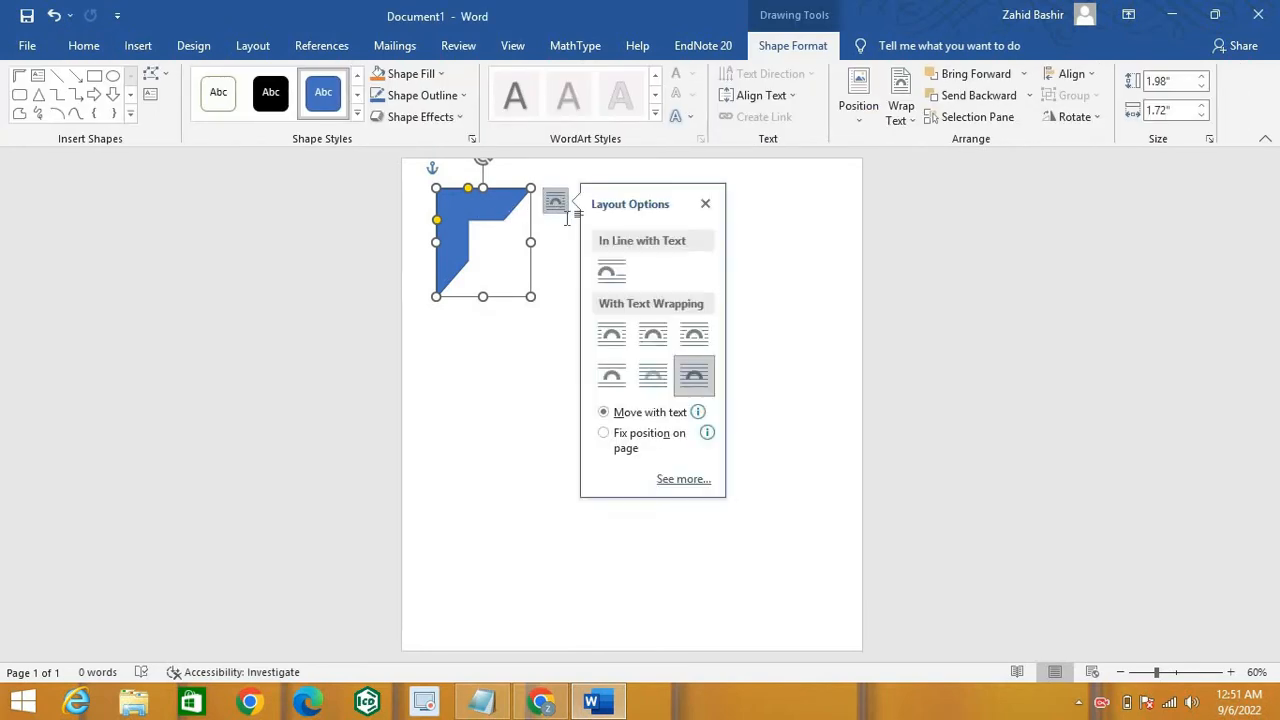
click(613, 334)
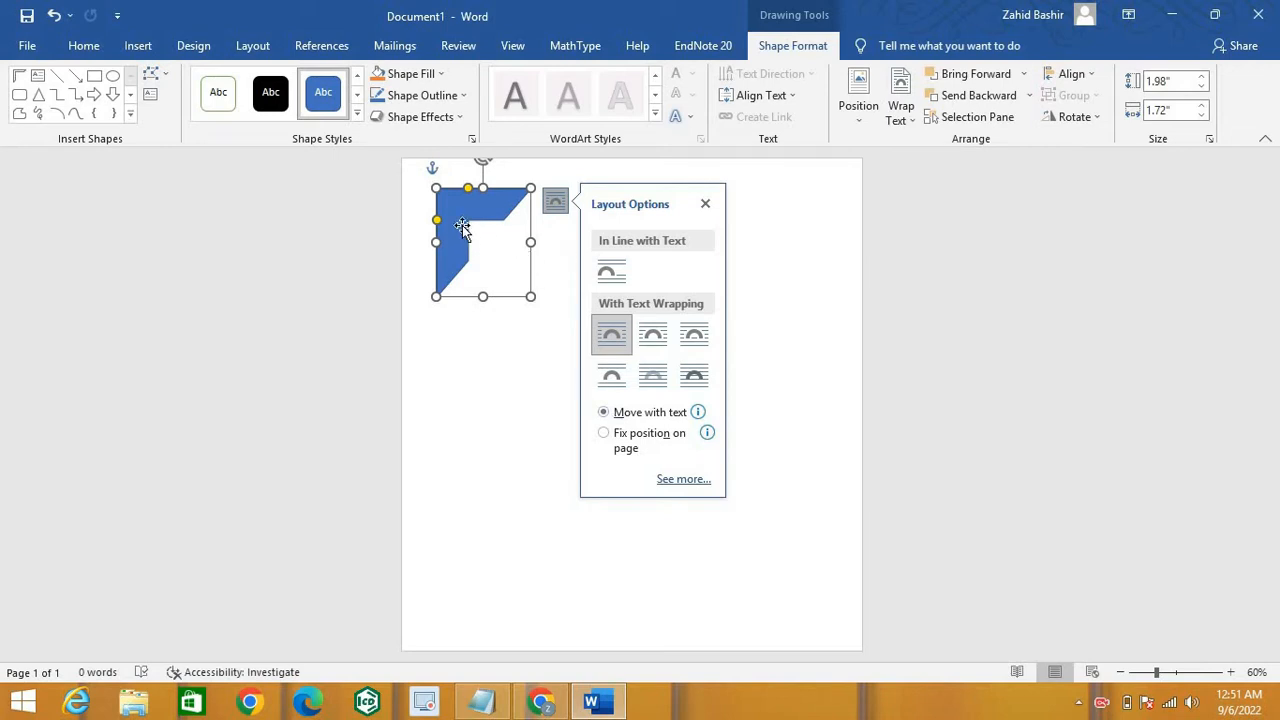
Step: Move the half frame flush into the page's top-left corner
drag(450, 208, 422, 184)
click(452, 360)
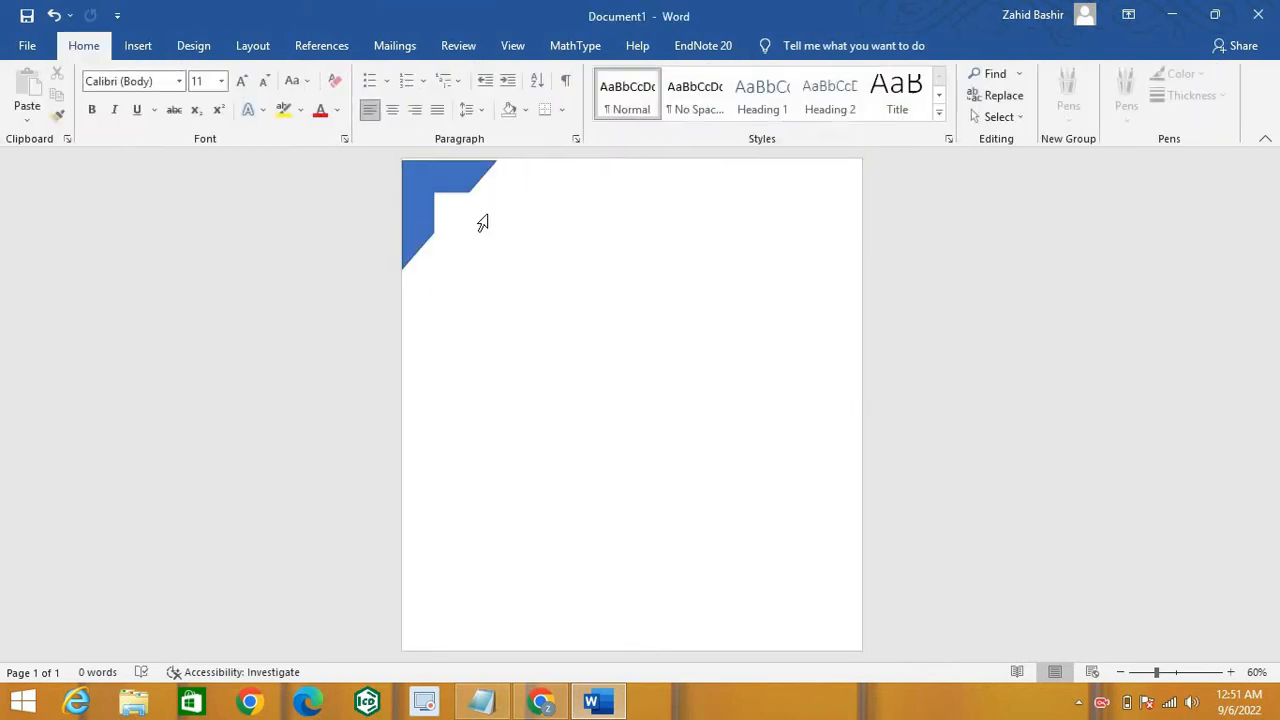
click(445, 186)
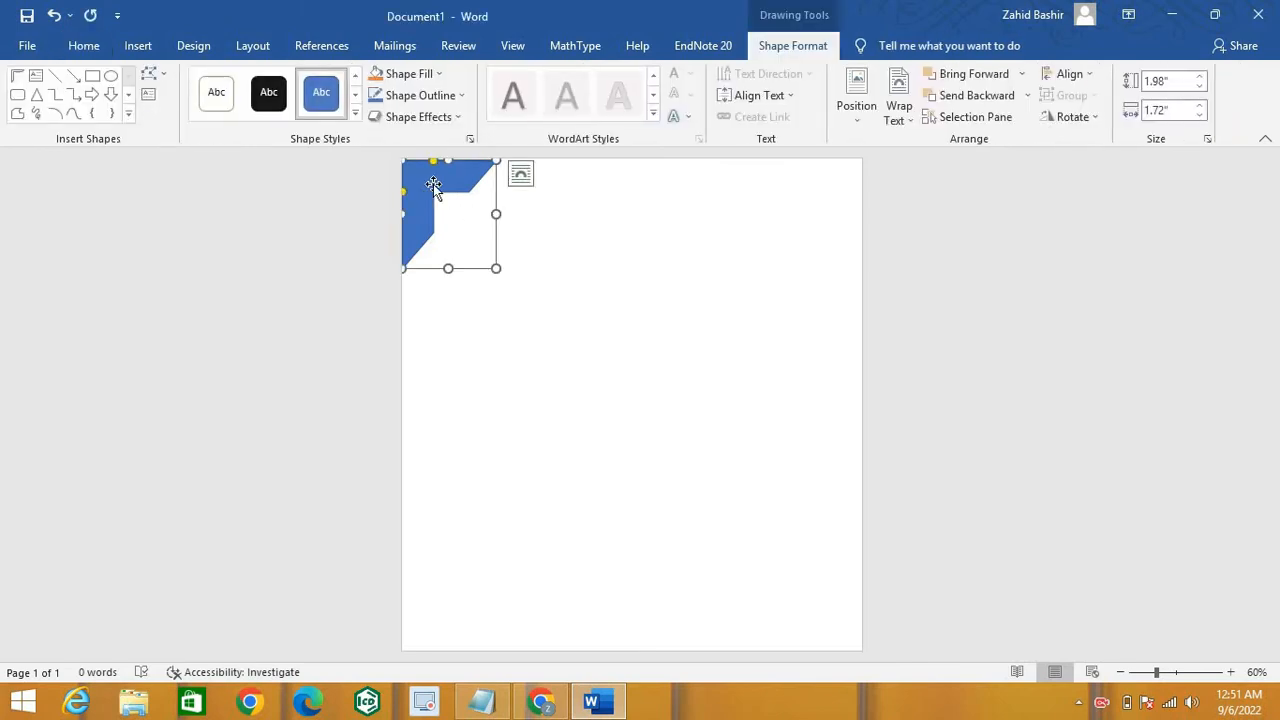
drag(431, 180, 431, 176)
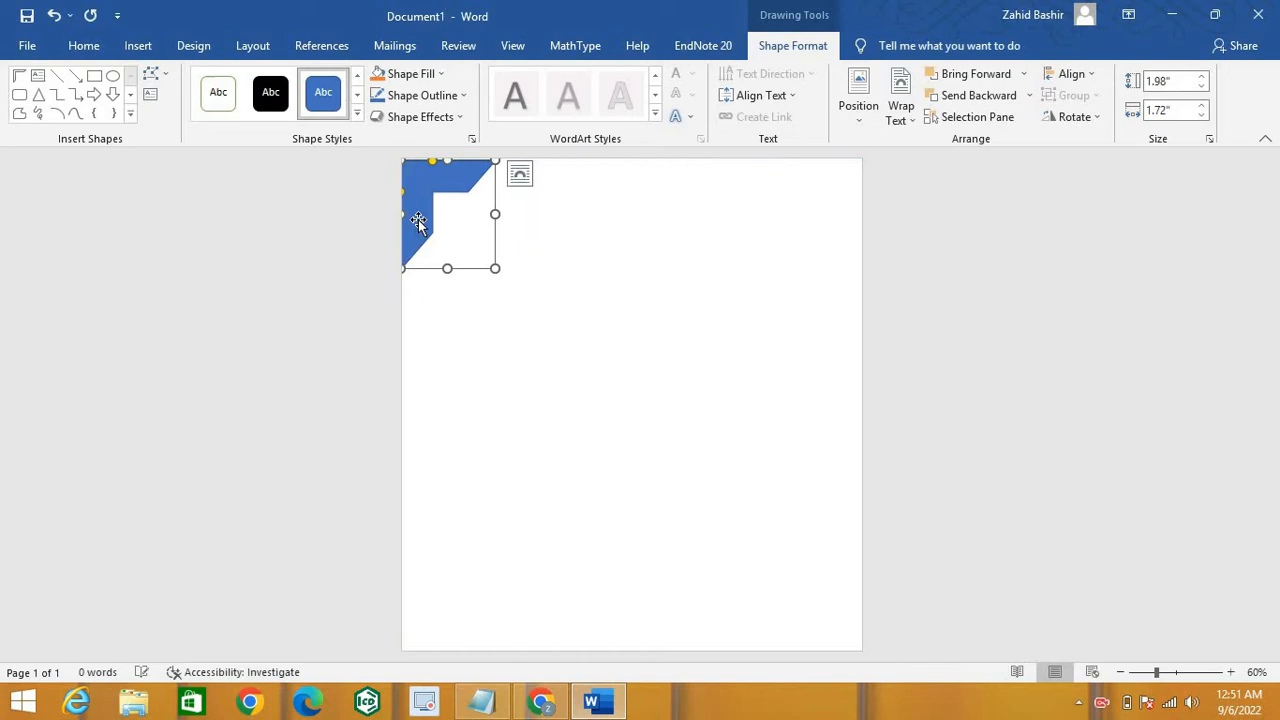
click(430, 377)
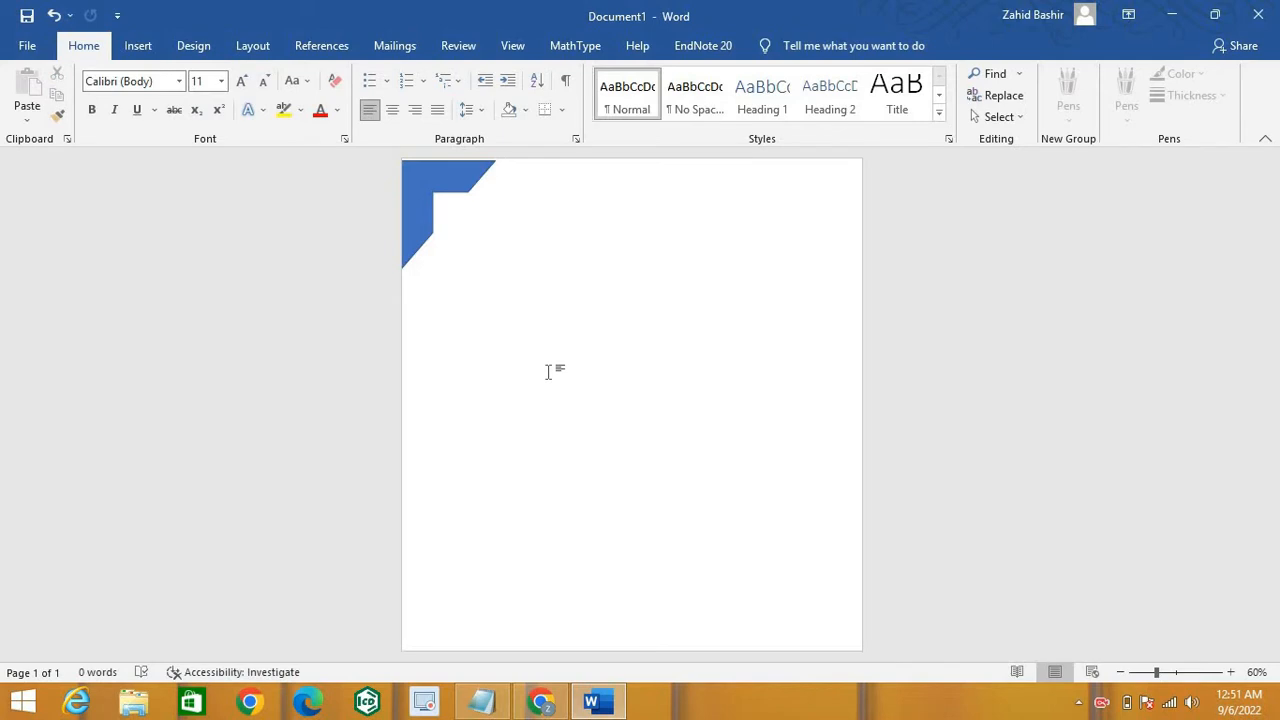
Step: Type the heading 'cv' beside the corner shape and select it for formatting
text(d)
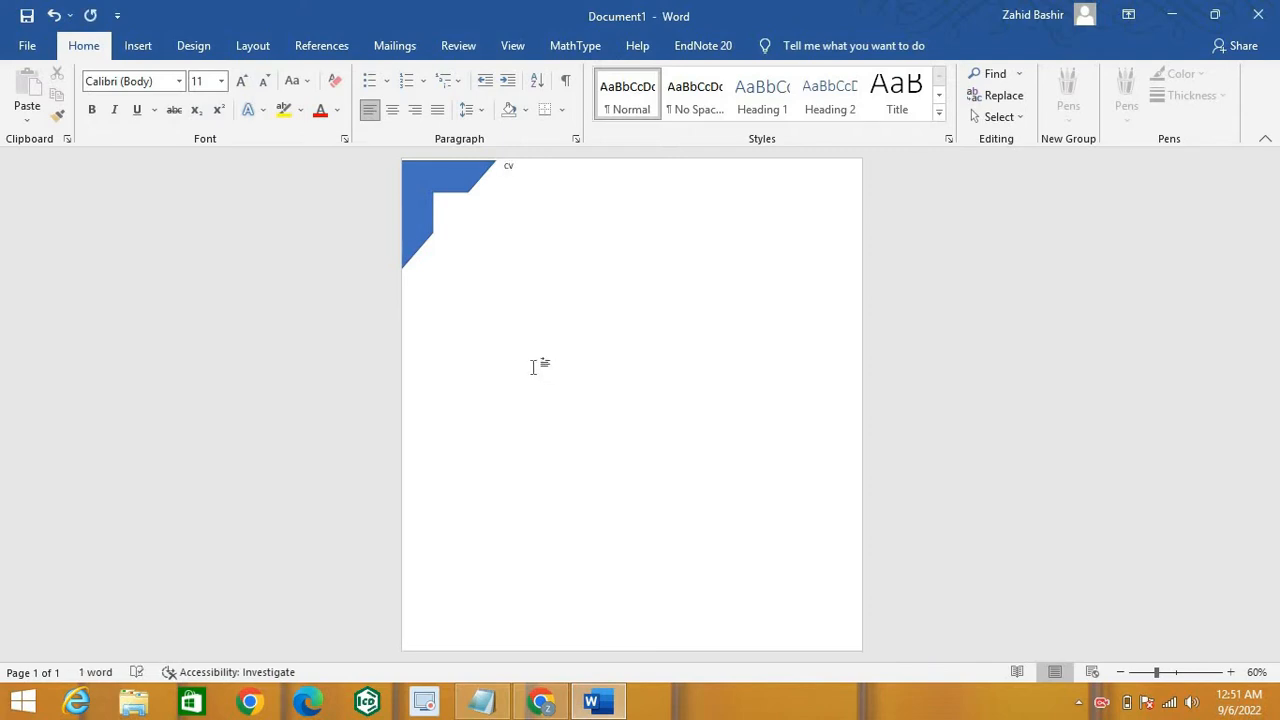
key(ctrl+a)
double_click(507, 167)
triple_click(512, 168)
click(507, 168)
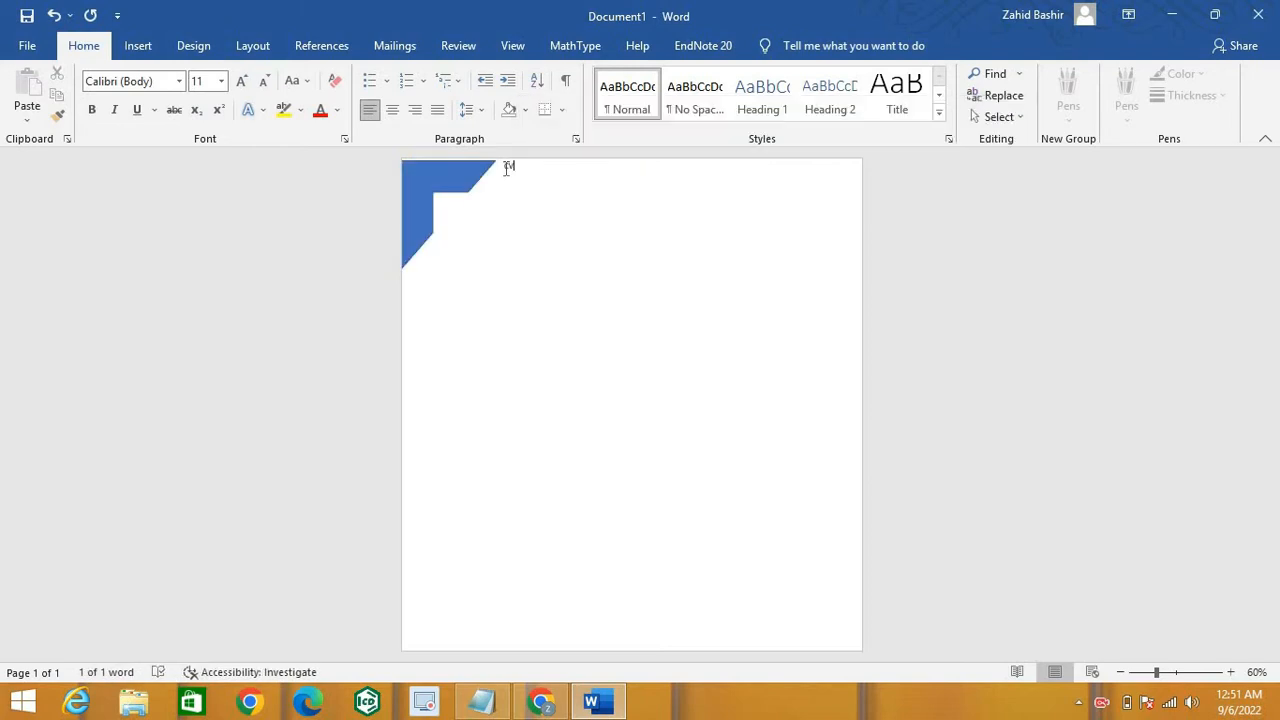
triple_click(508, 168)
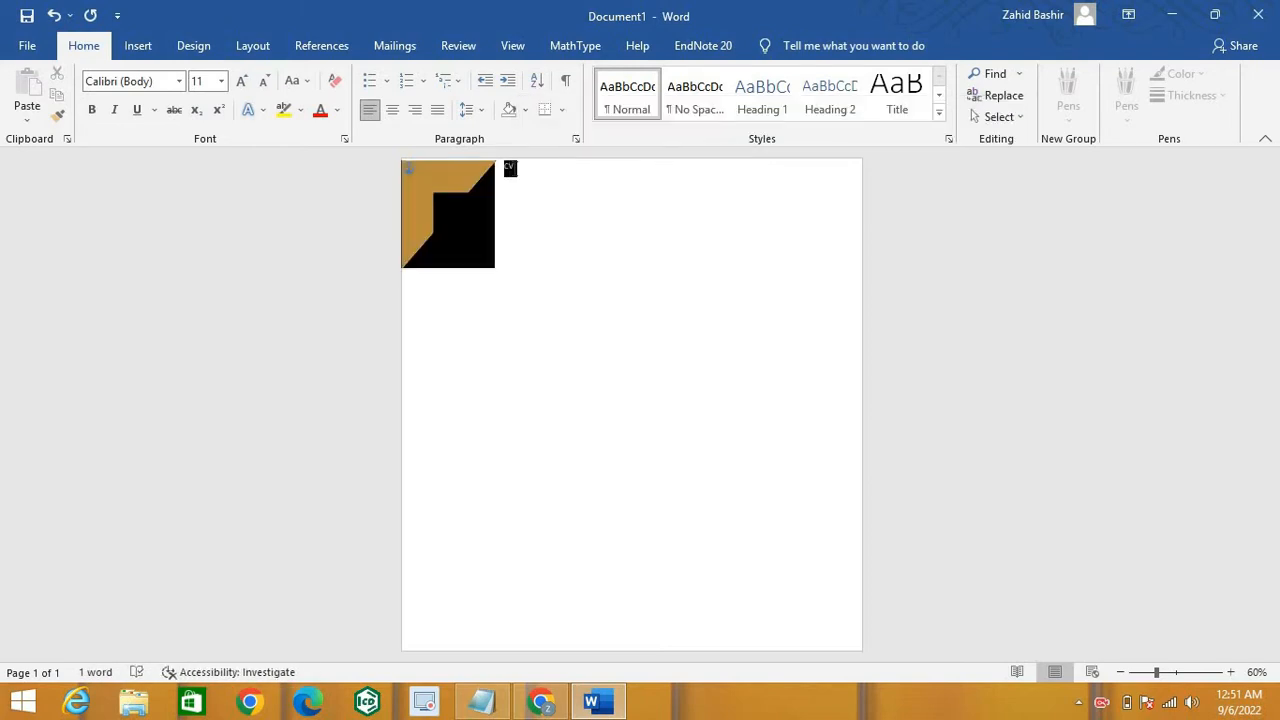
click(508, 168)
triple_click(508, 168)
double_click(508, 168)
triple_click(508, 168)
double_click(508, 168)
double_click(508, 168)
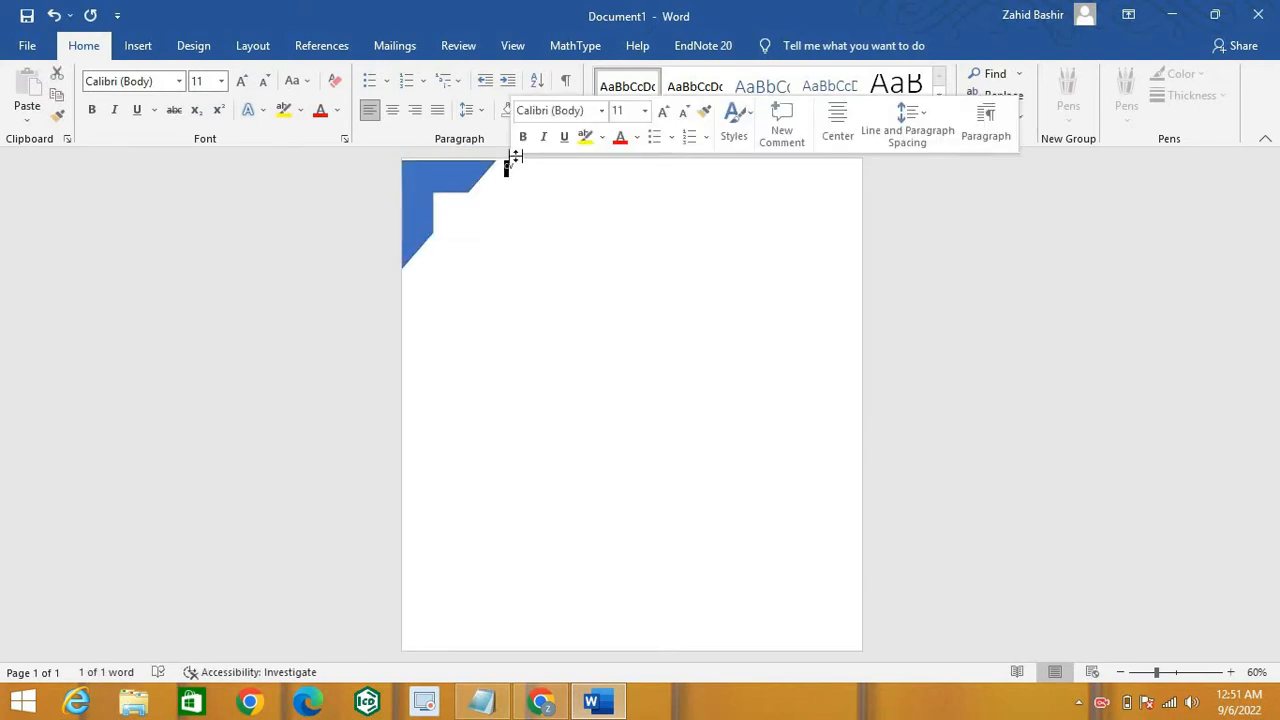
Step: Make the heading's C bold at 72 pt
click(522, 137)
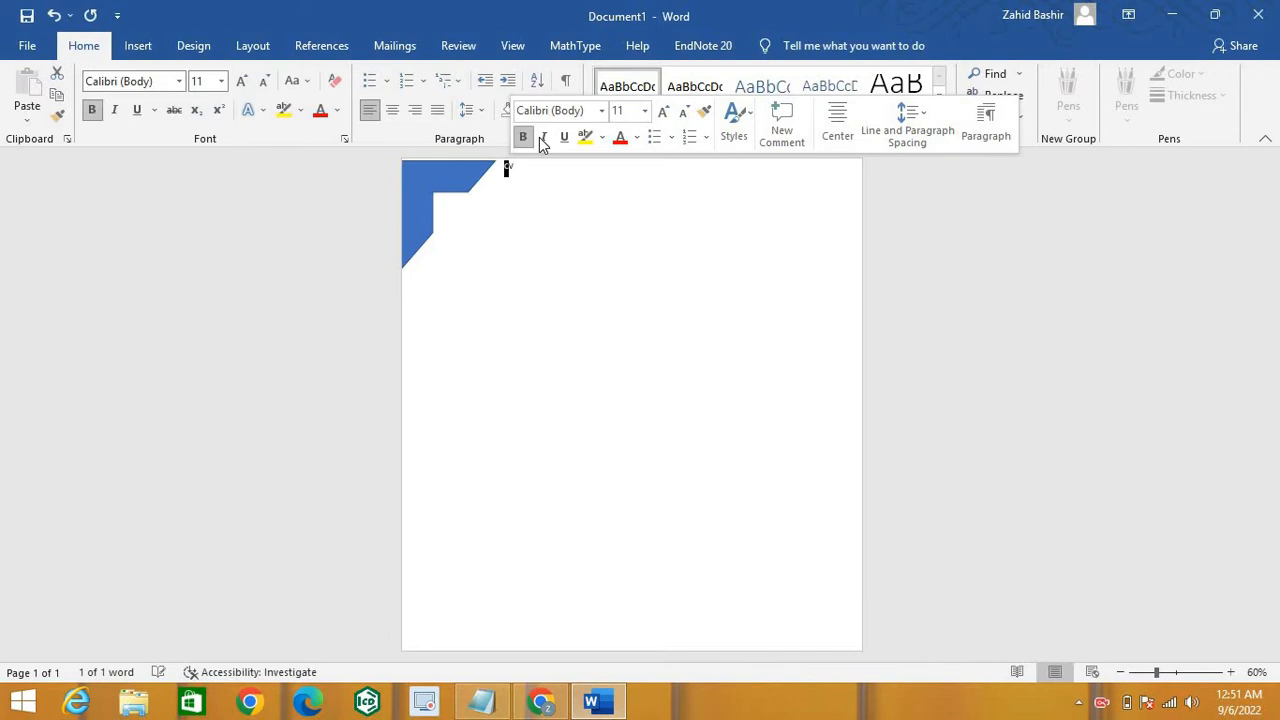
click(644, 110)
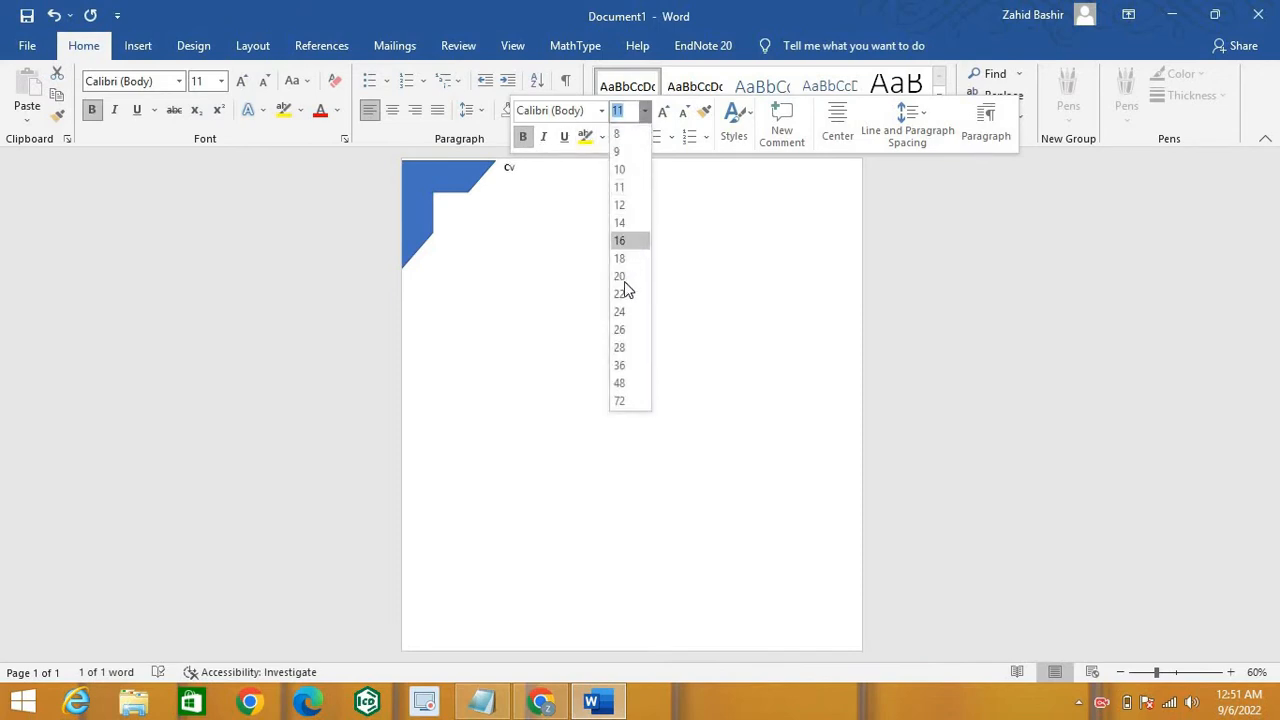
click(621, 401)
click(557, 224)
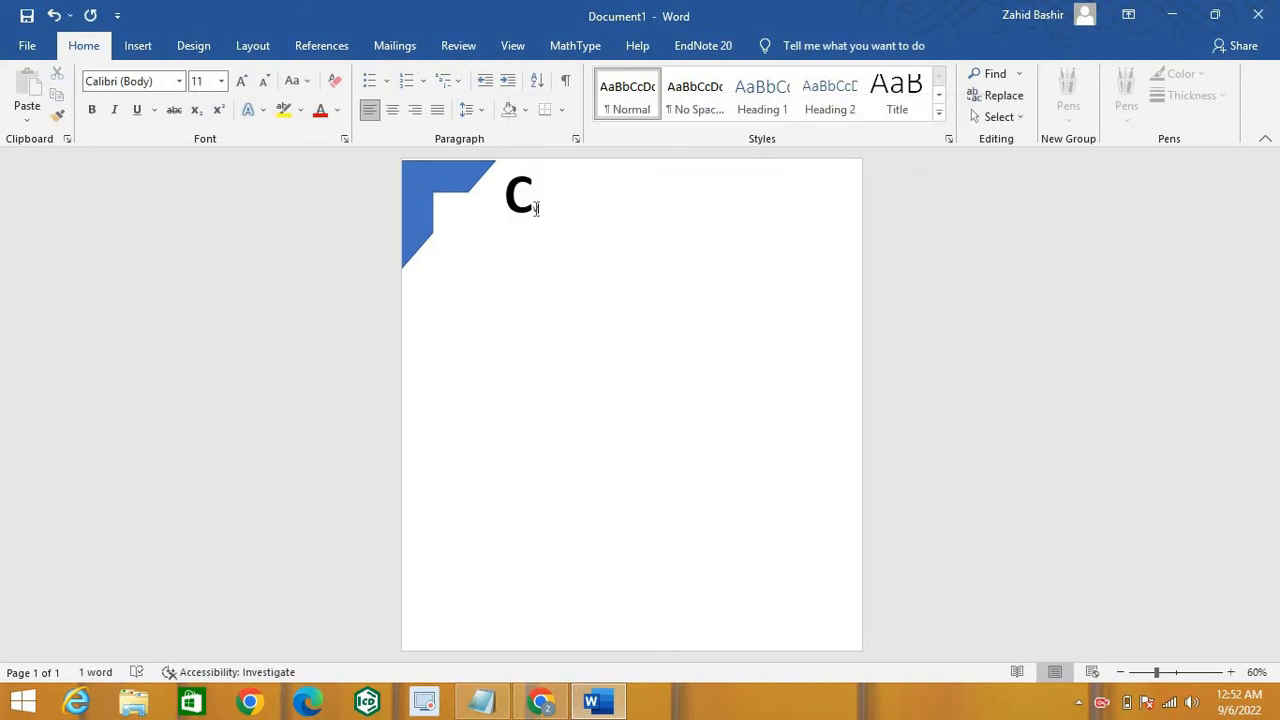
Step: Make the small v bold at 28 pt, then place the cursor below the heading
drag(536, 209, 540, 216)
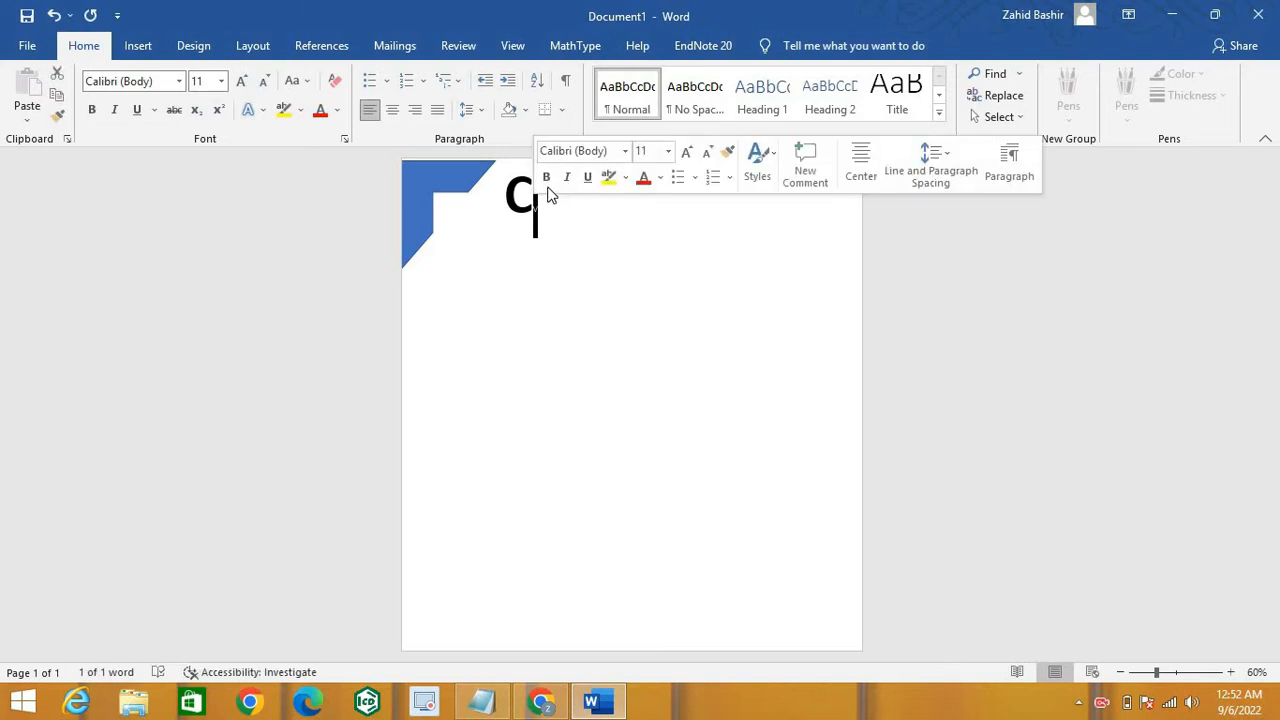
click(546, 180)
click(668, 152)
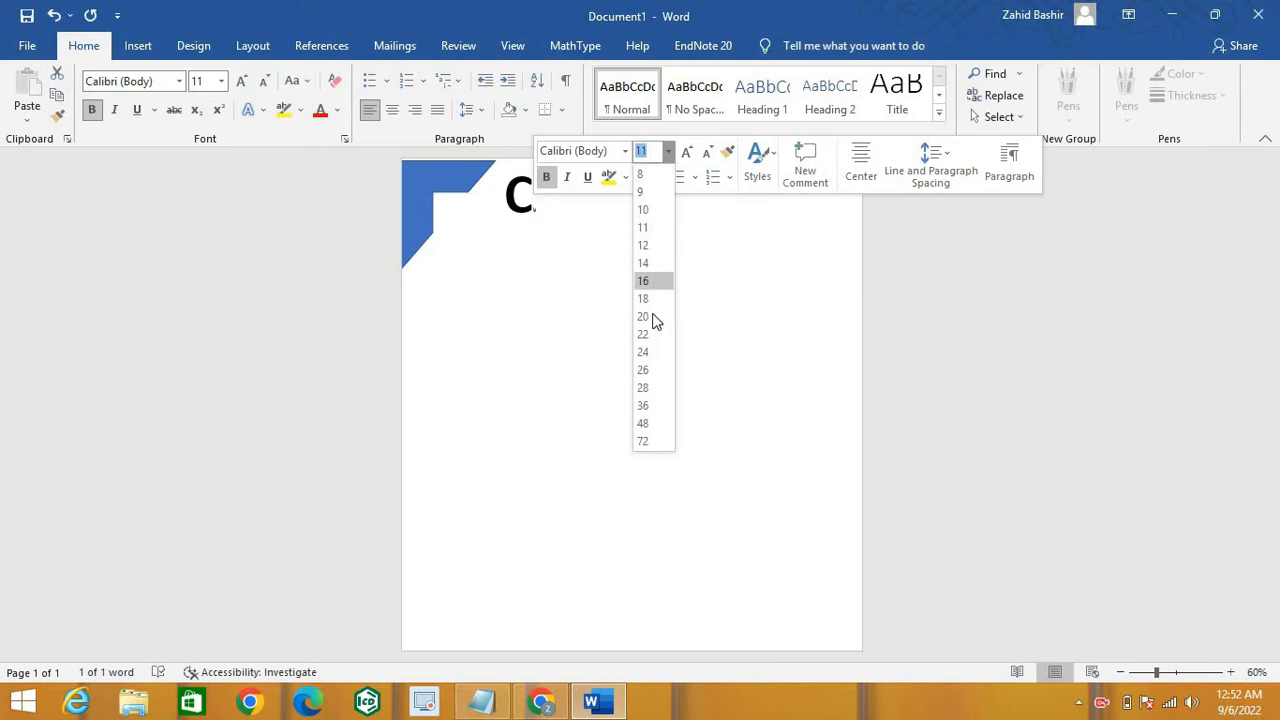
click(654, 389)
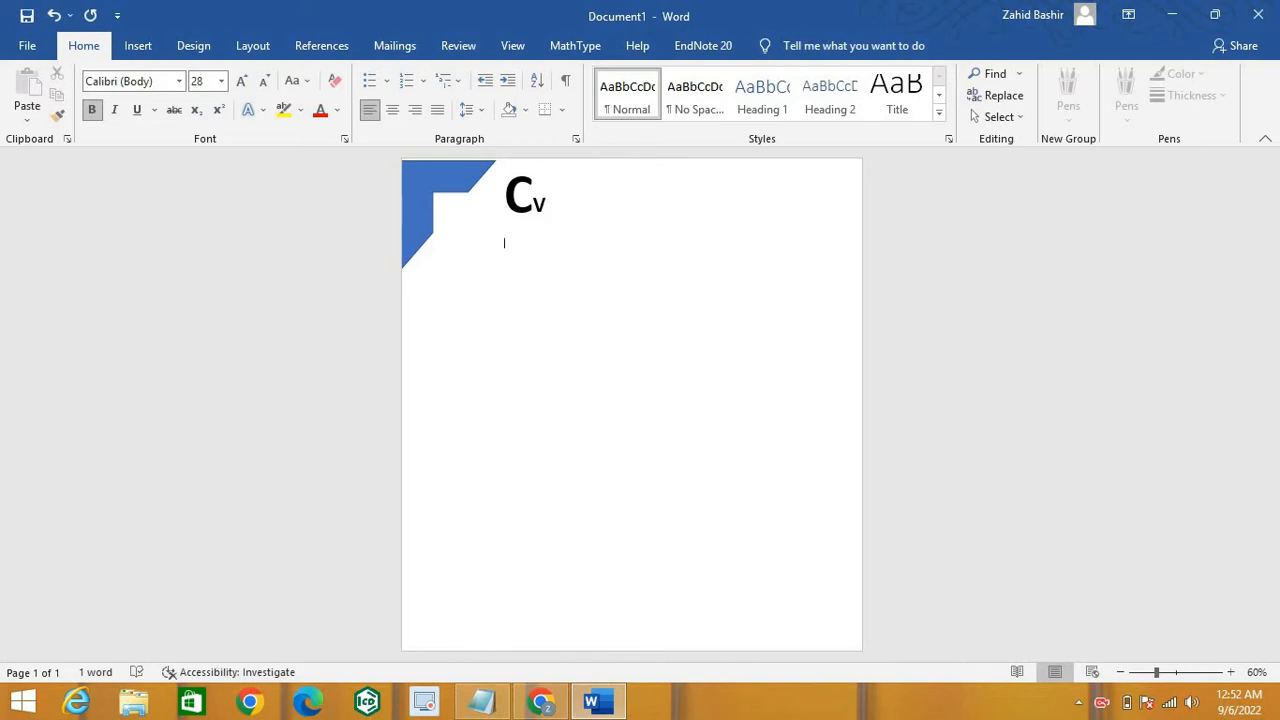
click(455, 311)
Step: Type the CV owner's full name in capitals on the line below the Cv heading
text(za)
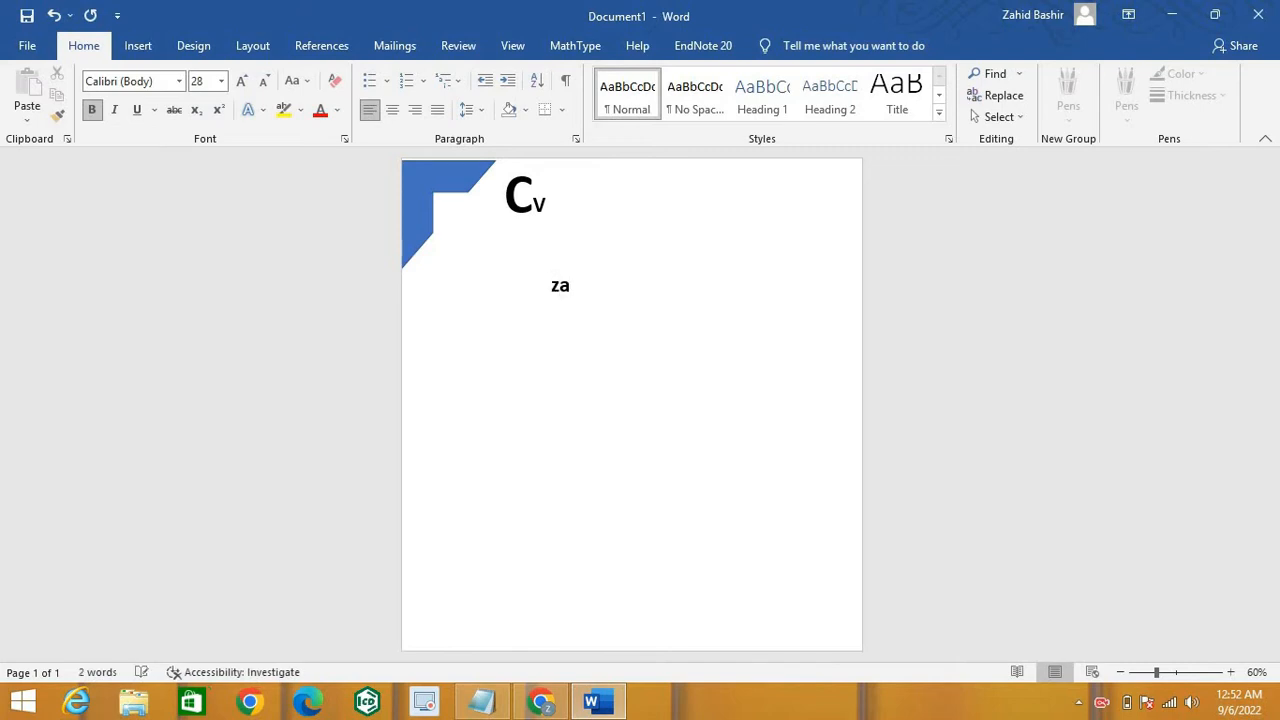
text(hid)
key(BackSpace)
key(BackSpace)
key(BackSpace)
key(BackSpace)
key(BackSpace)
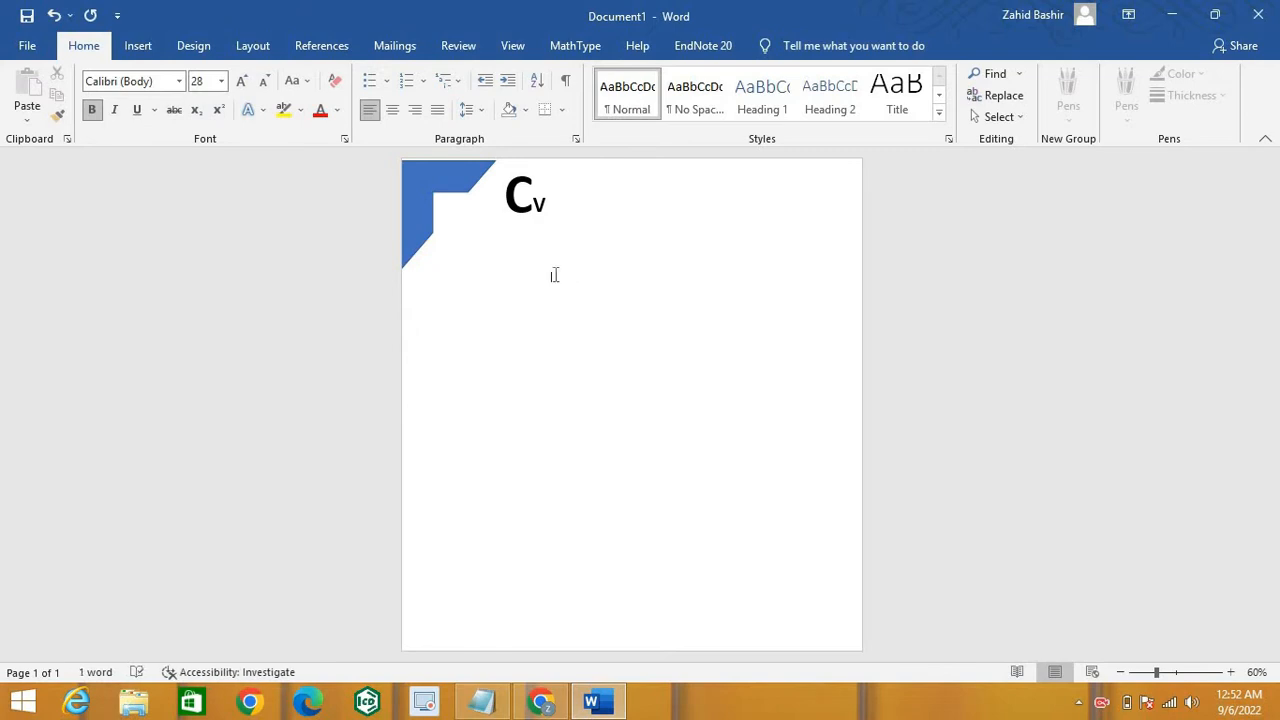
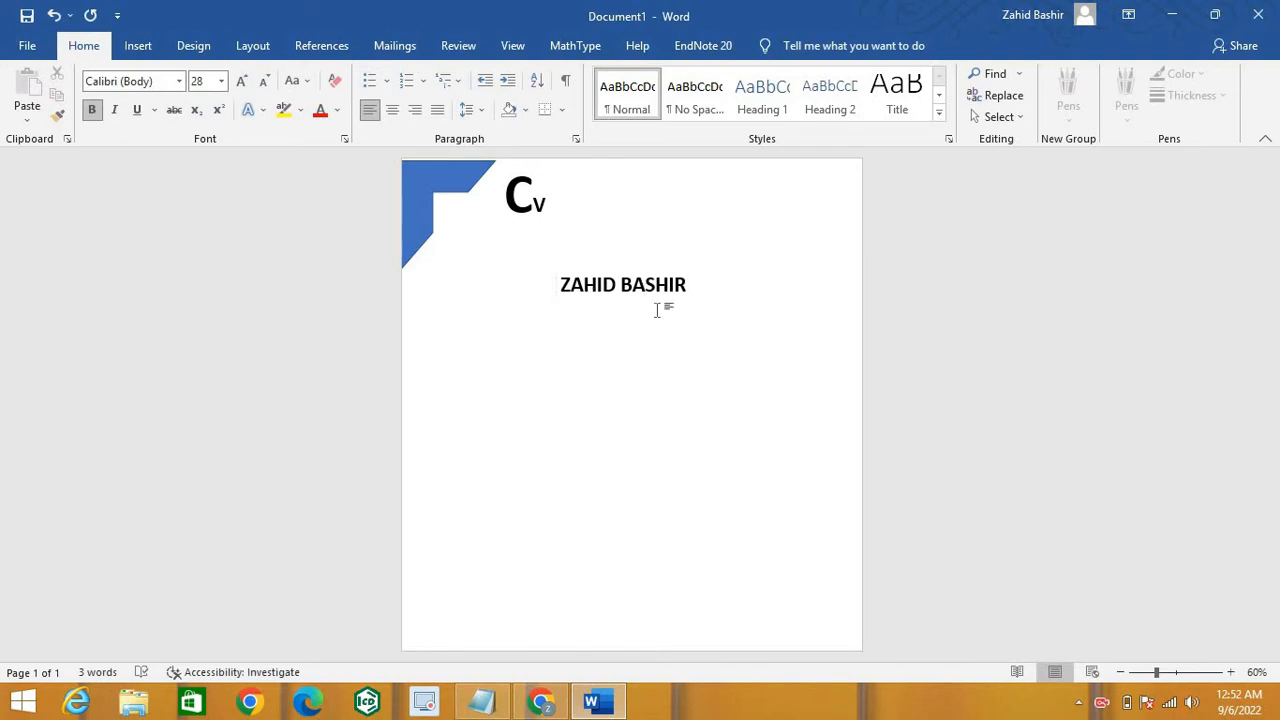
drag(692, 284, 563, 277)
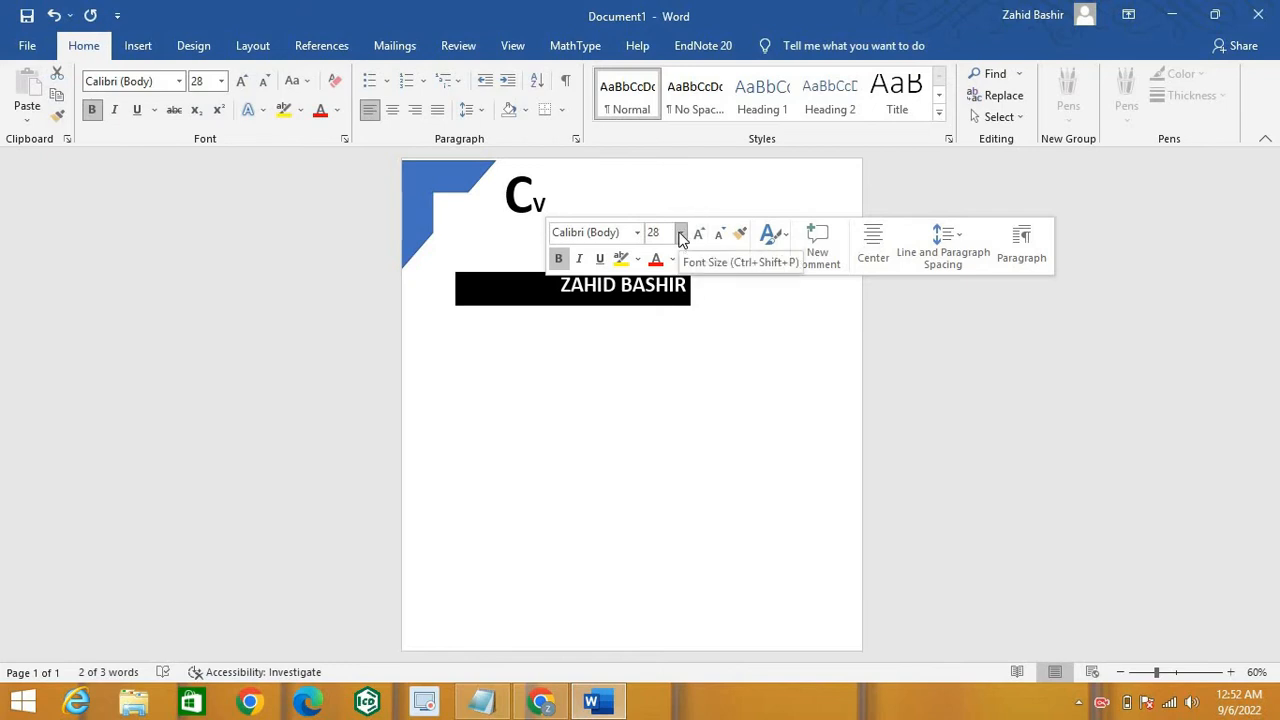
click(700, 303)
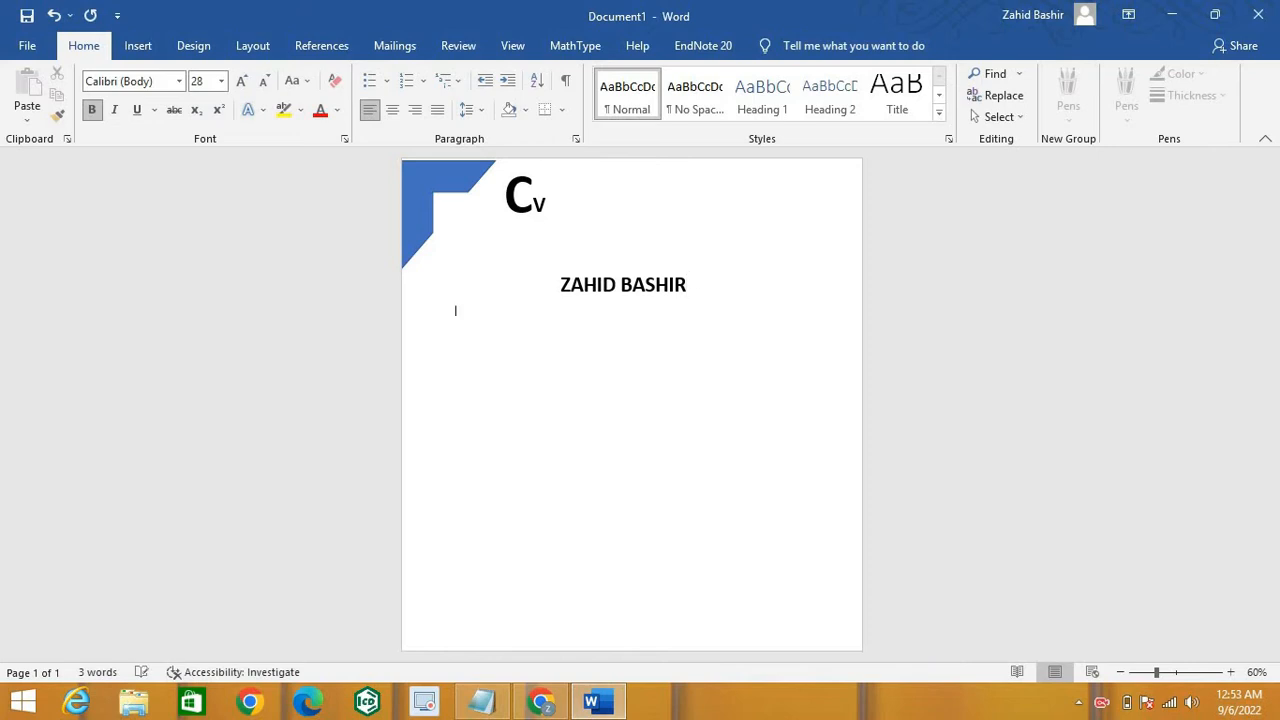
Step: Pick the Flowchart Decision diamond from the Insert tab's Shapes gallery
click(134, 45)
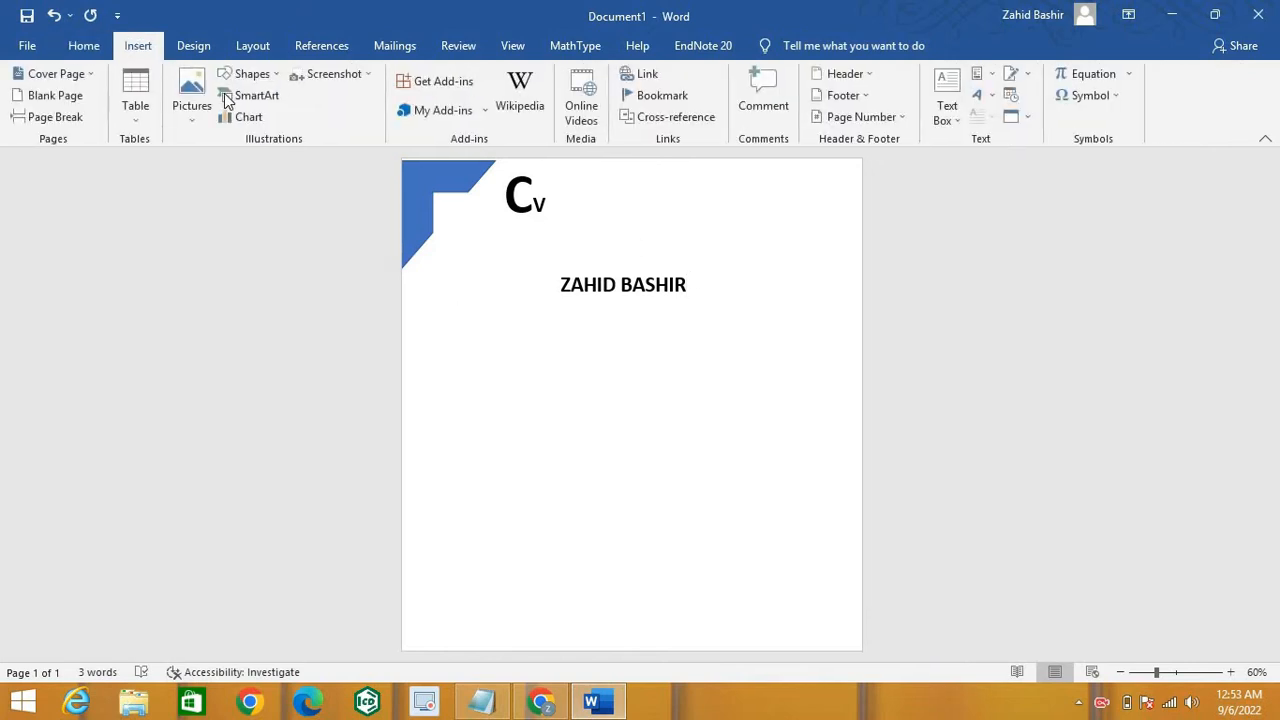
click(274, 78)
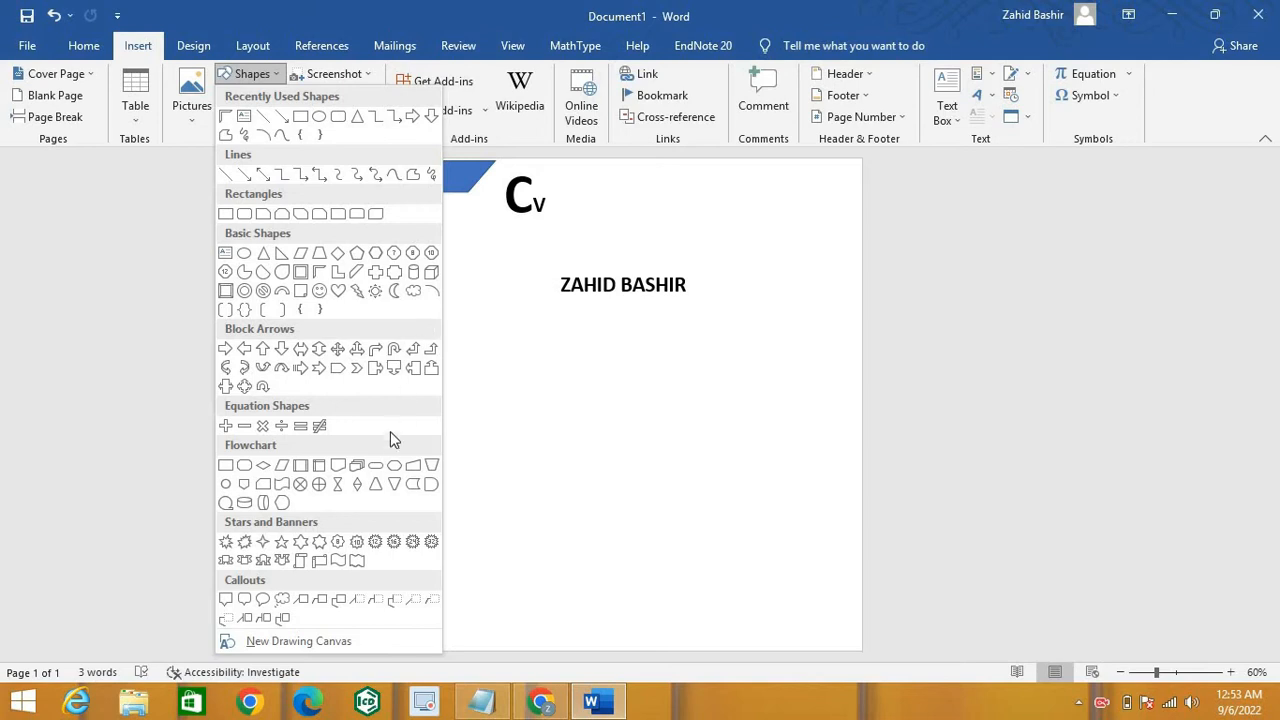
click(263, 465)
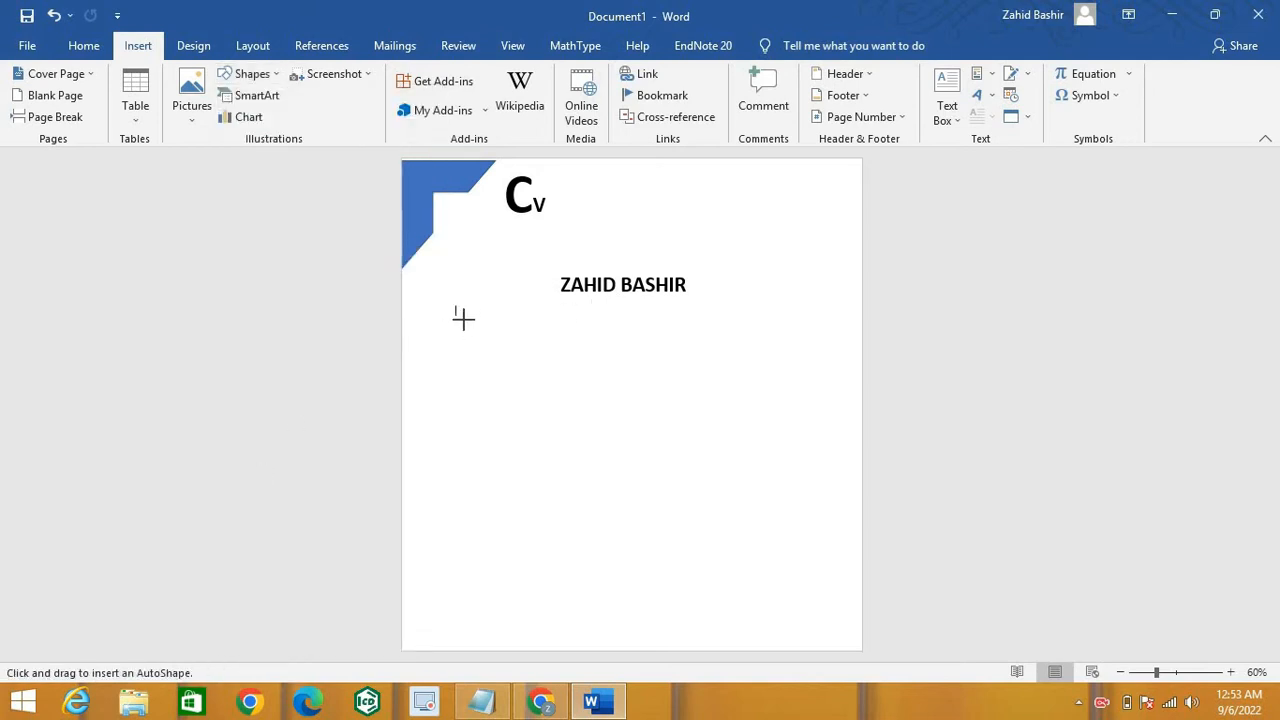
Step: Draw a diamond below the name and stretch it into a wide, thin divider
drag(458, 315, 516, 350)
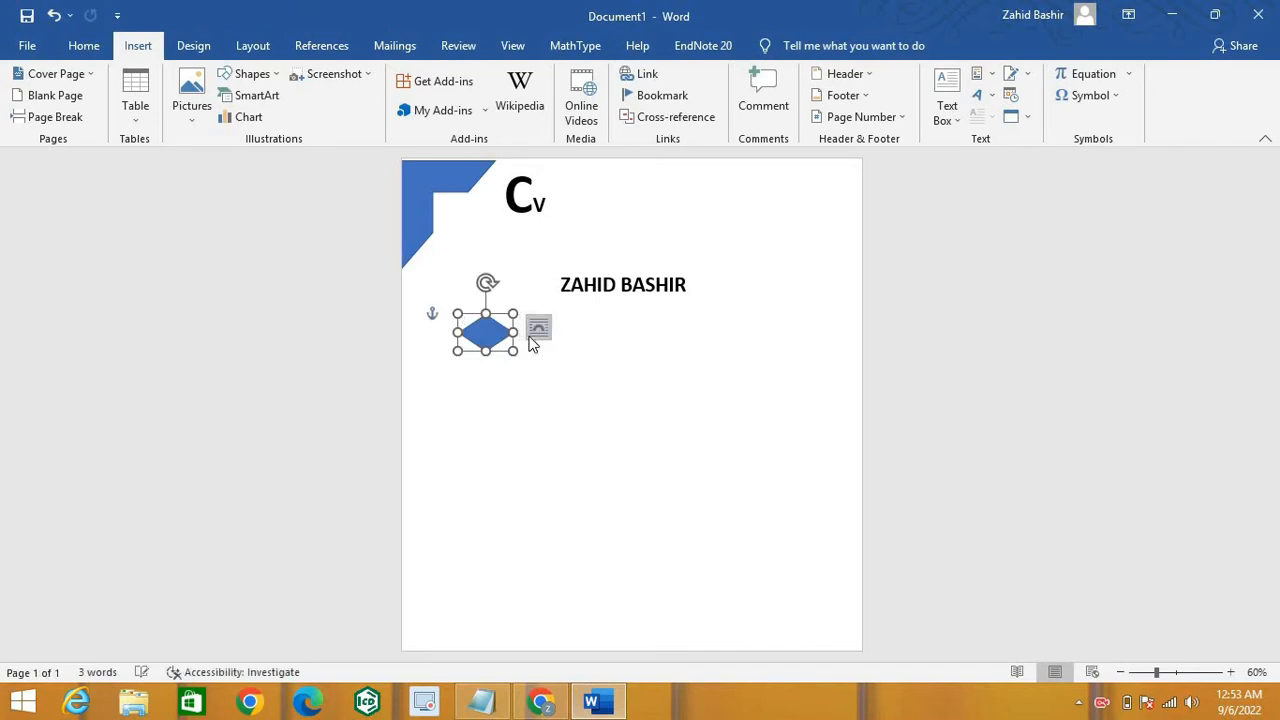
drag(542, 331, 790, 303)
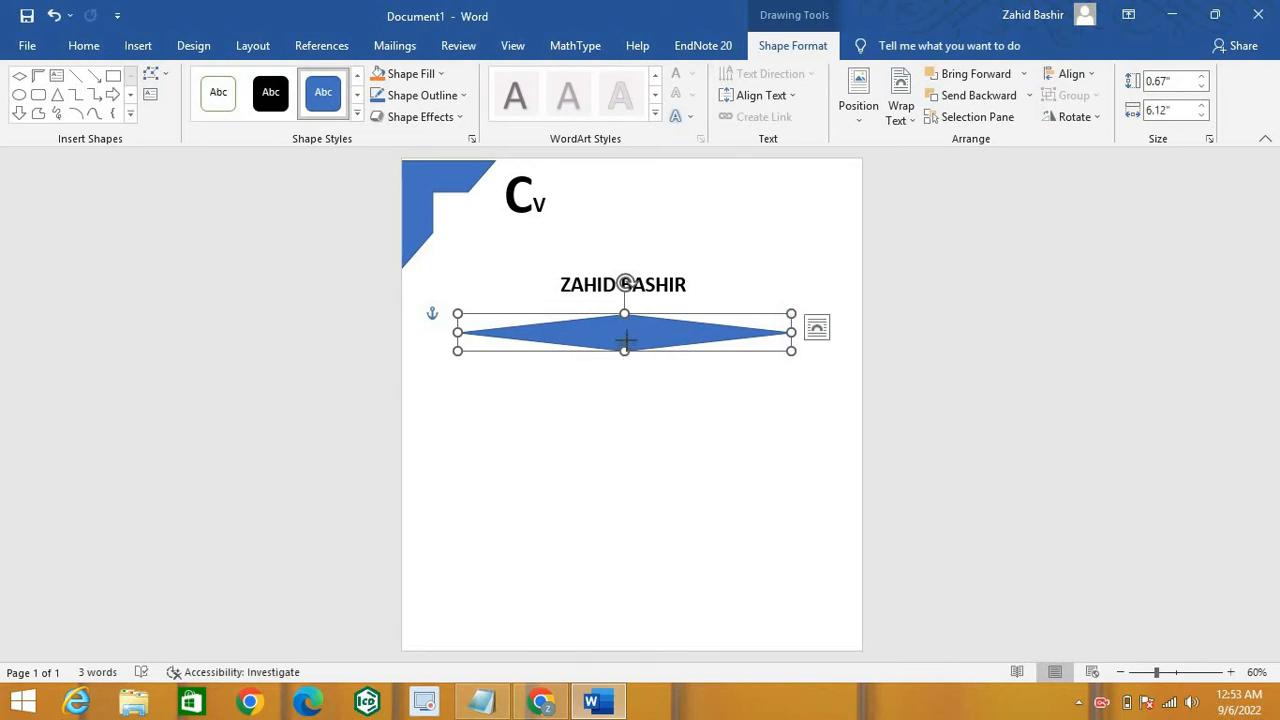
drag(625, 343, 623, 326)
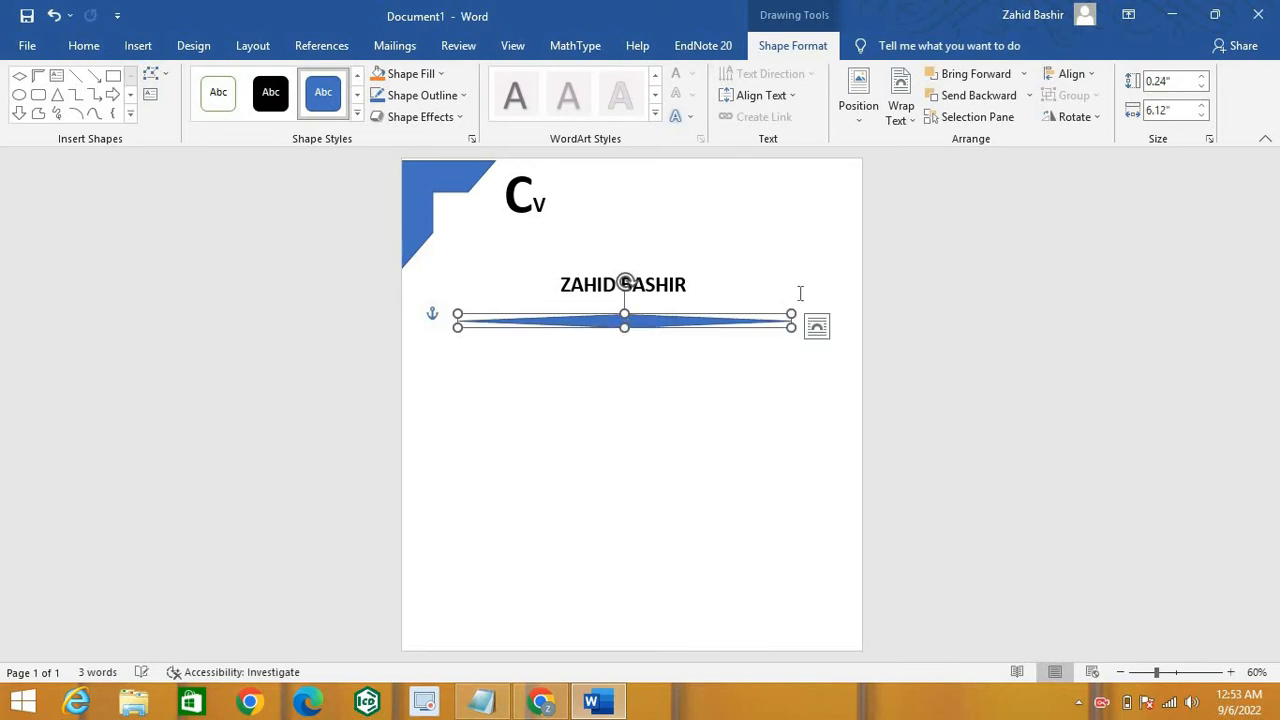
Step: Give the divider Square wrapping and move it just under the name
click(816, 326)
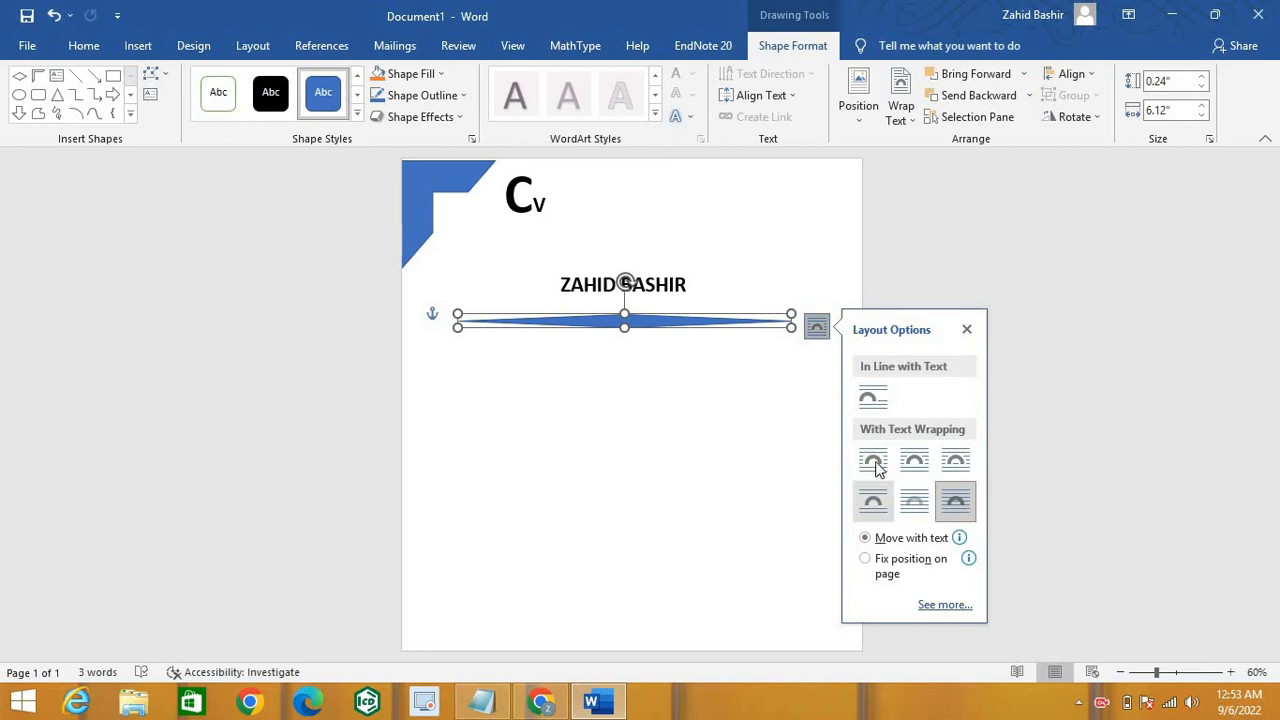
click(874, 464)
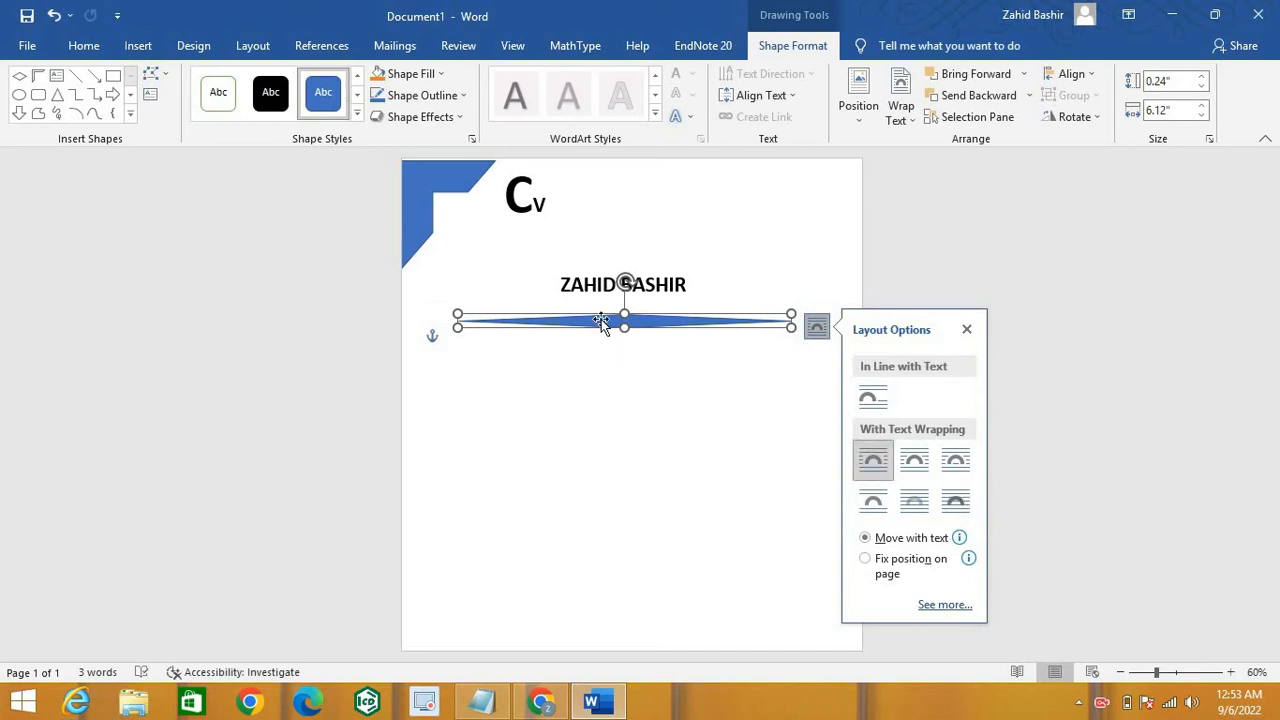
mouse_move(601, 319)
mouse_down()
mouse_move(597, 303)
mouse_move(617, 321)
mouse_move(622, 309)
mouse_up()
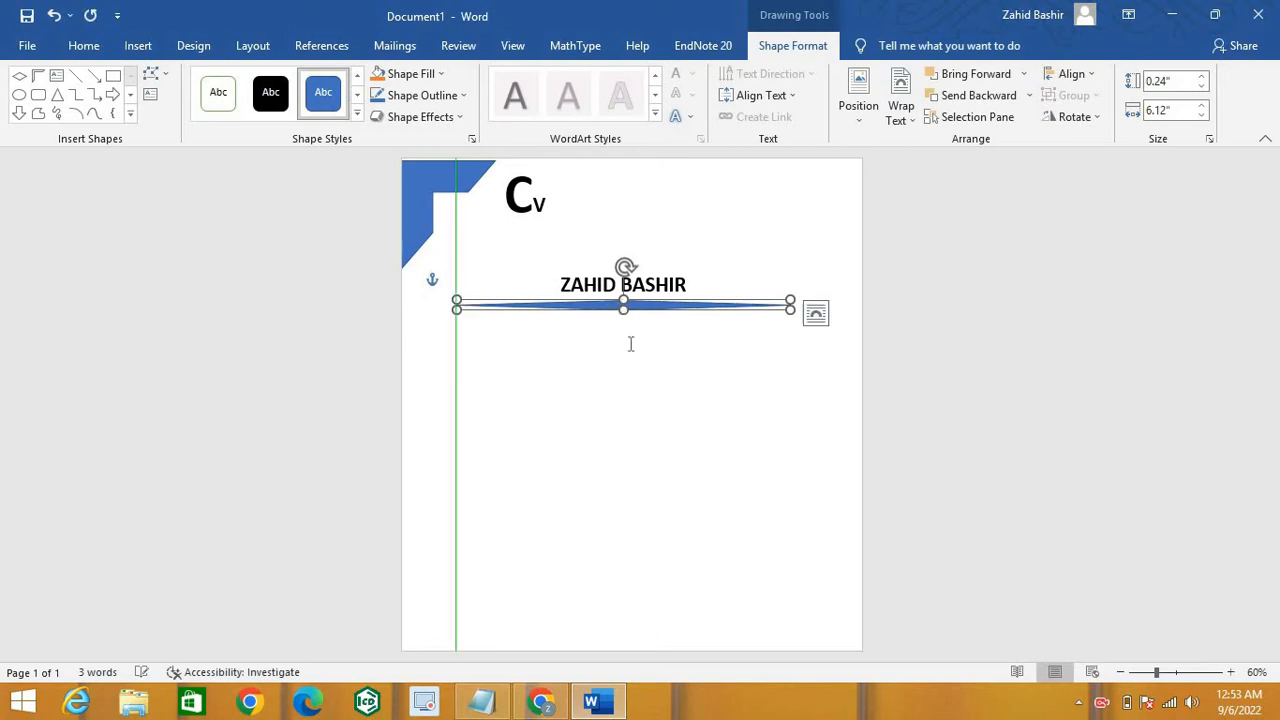
click(847, 424)
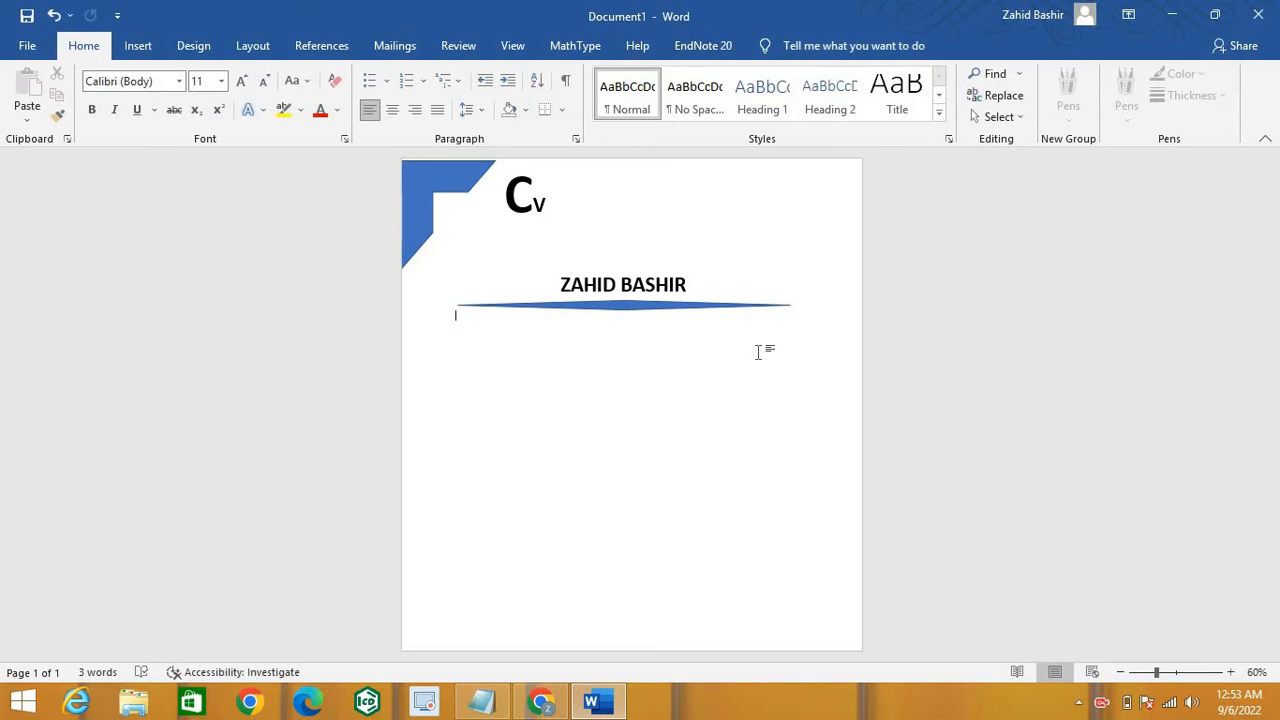
Step: Add an empty line after the divider and open the Insert tab's Shapes gallery
key(Return)
click(140, 50)
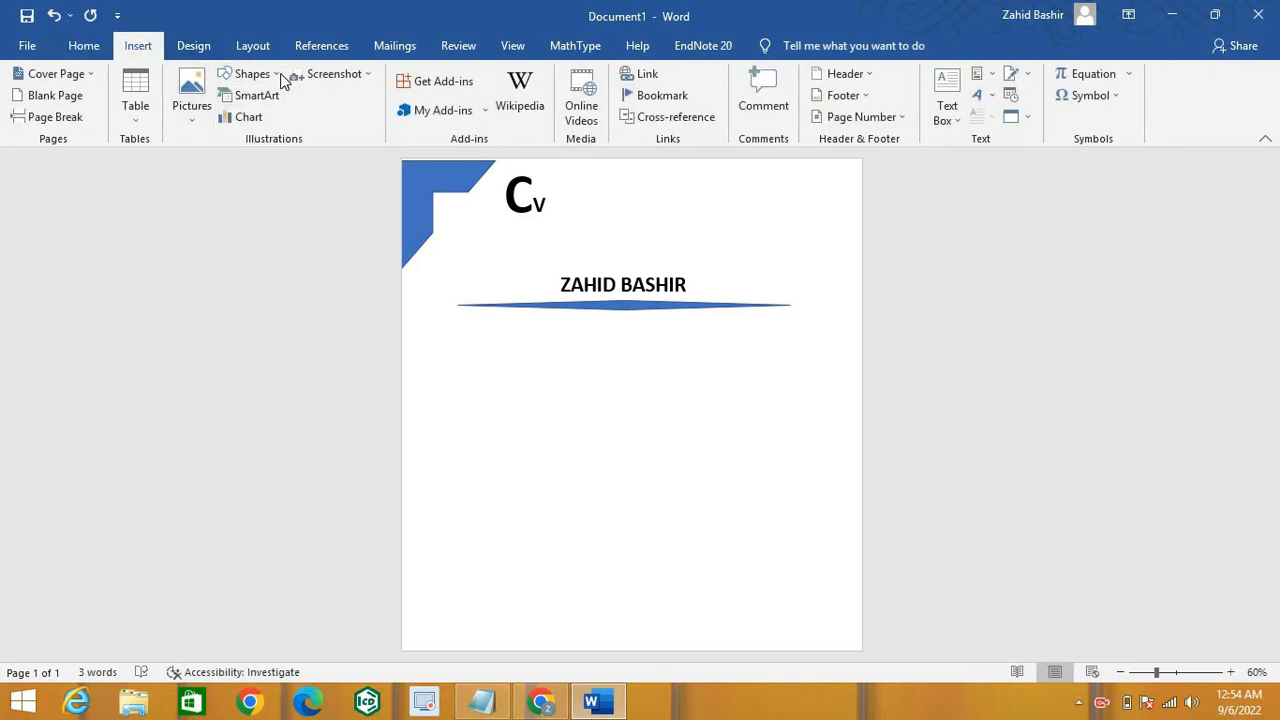
click(281, 77)
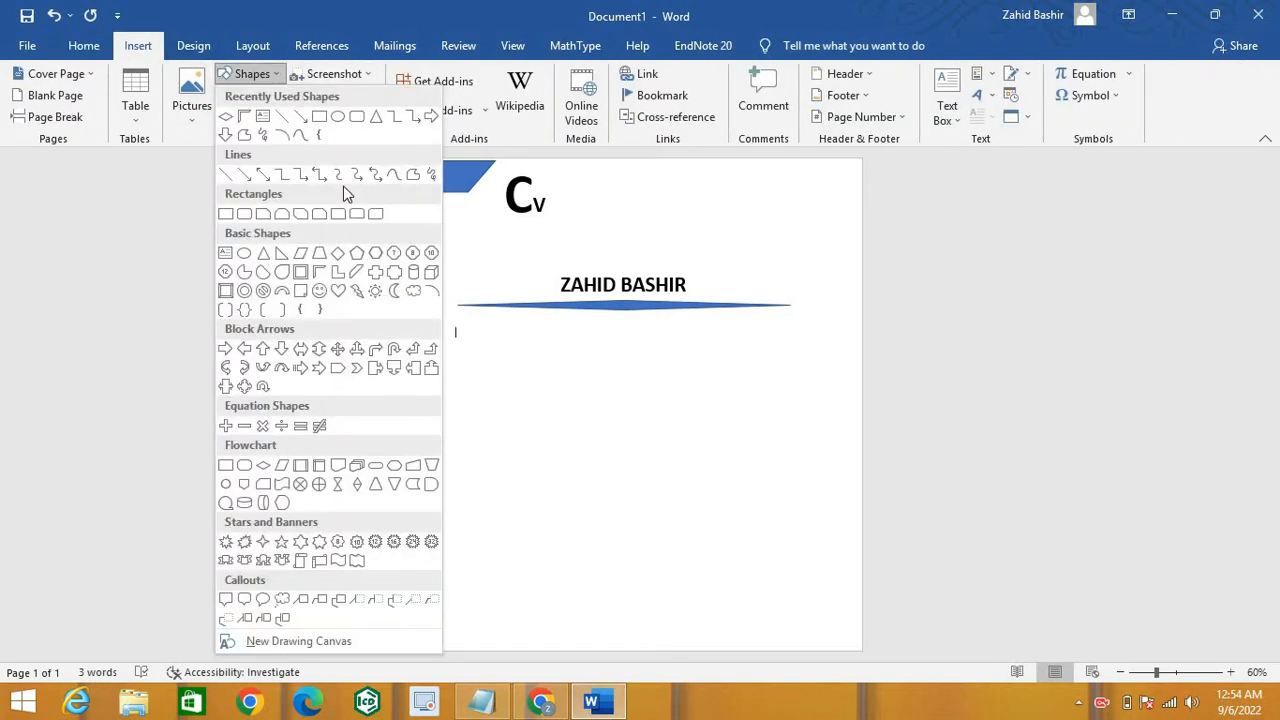
Step: Insert a rounded rectangle below the divider, sized 1.28" wide by 0.53" tall
click(338, 117)
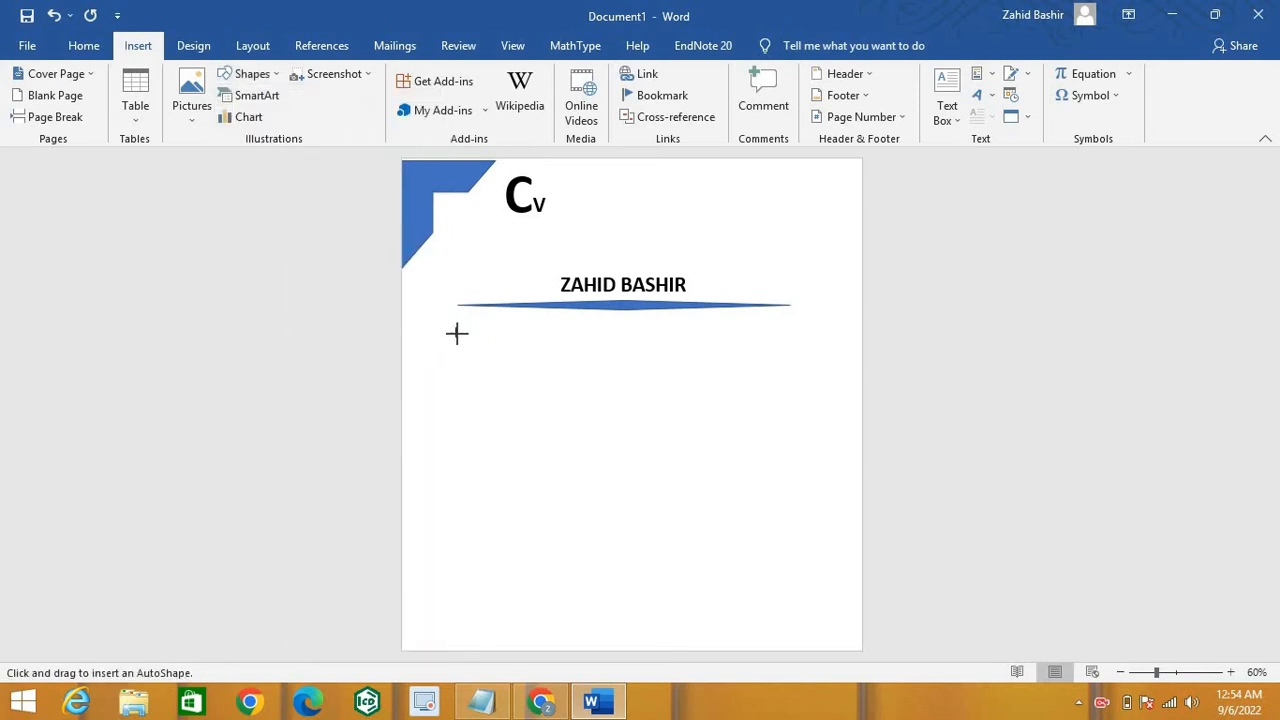
click(456, 332)
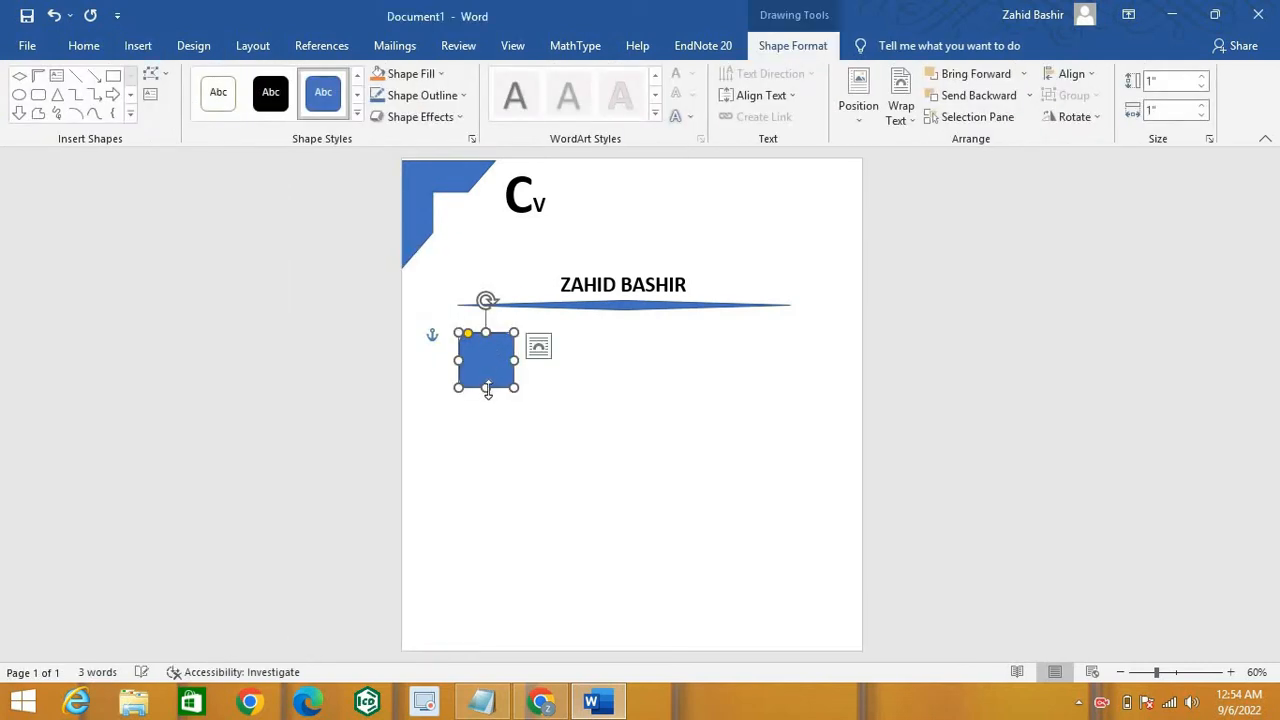
drag(486, 362, 530, 347)
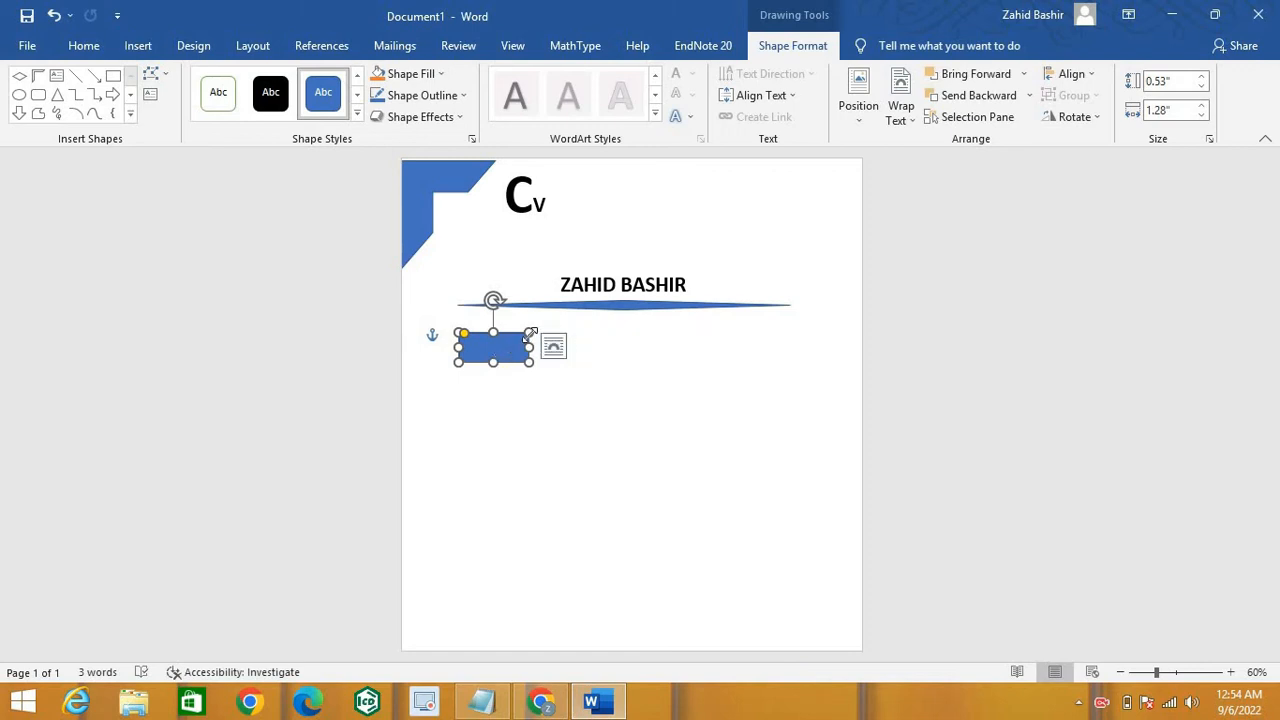
Step: Add the text PROFILE inside the blue shape below the divider
right_click(531, 345)
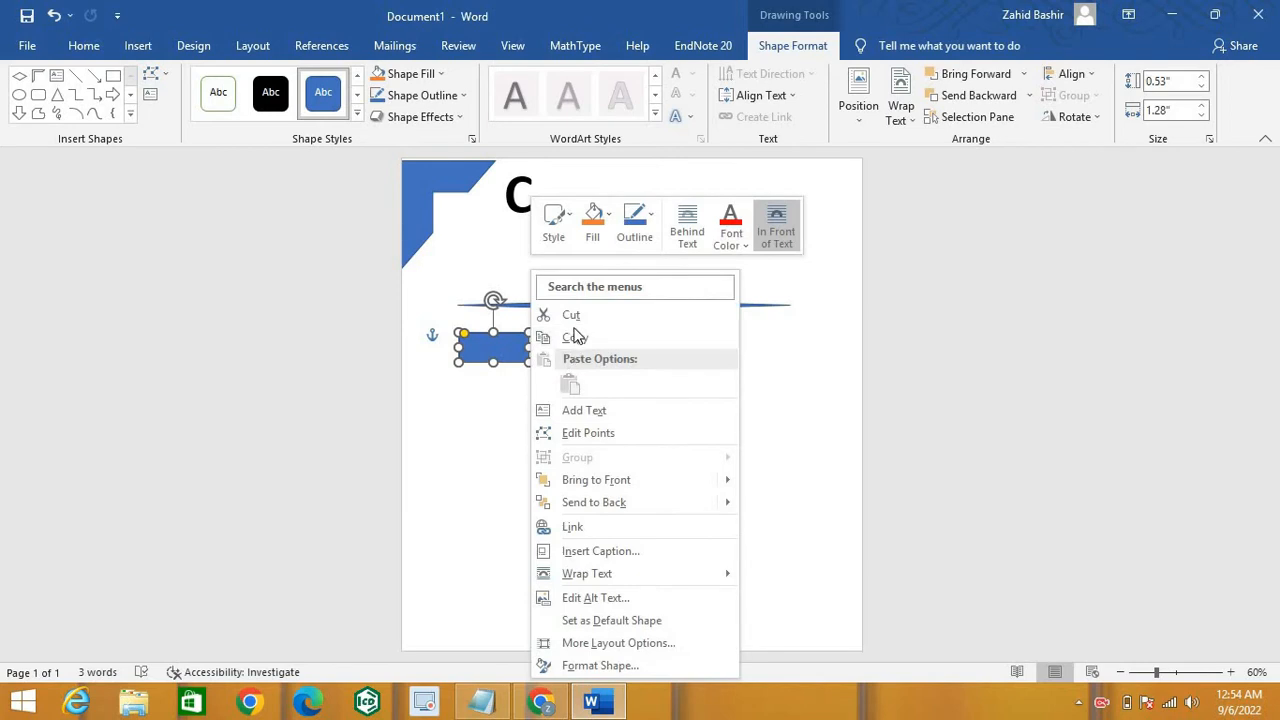
click(584, 410)
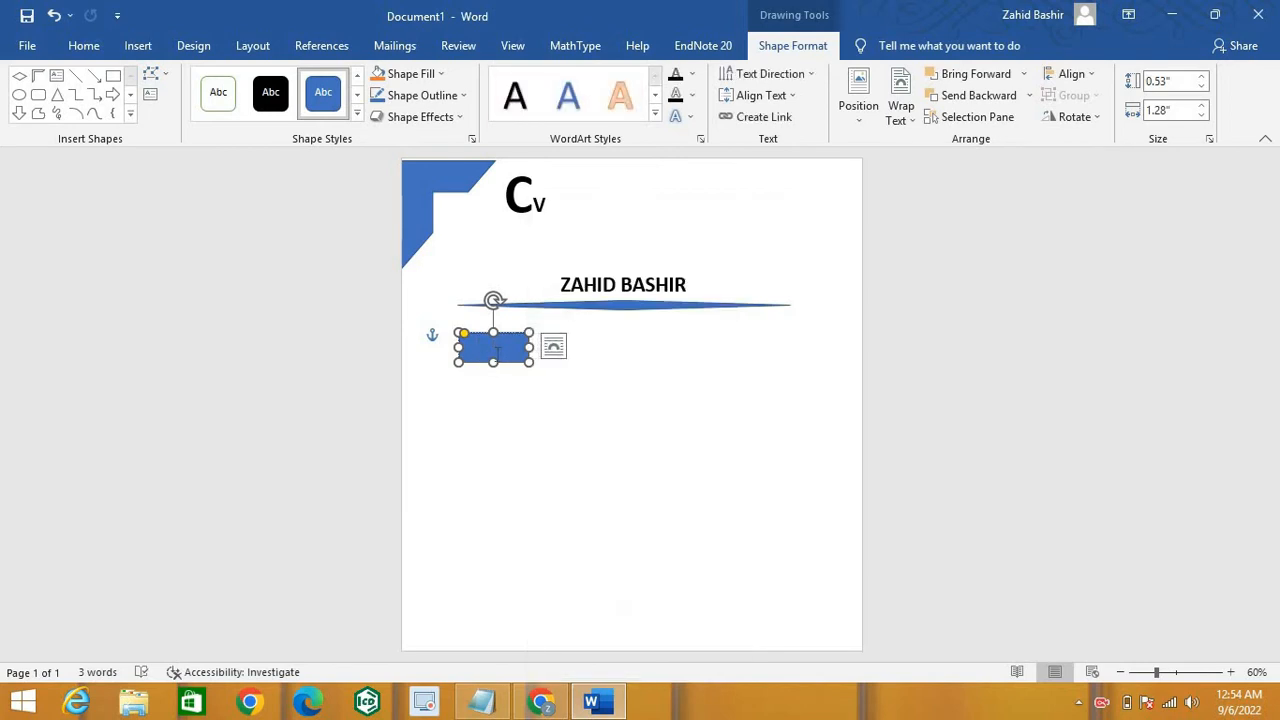
text(PROFILE)
Step: Format the PROFILE label as bold 20-point text
double_click(494, 345)
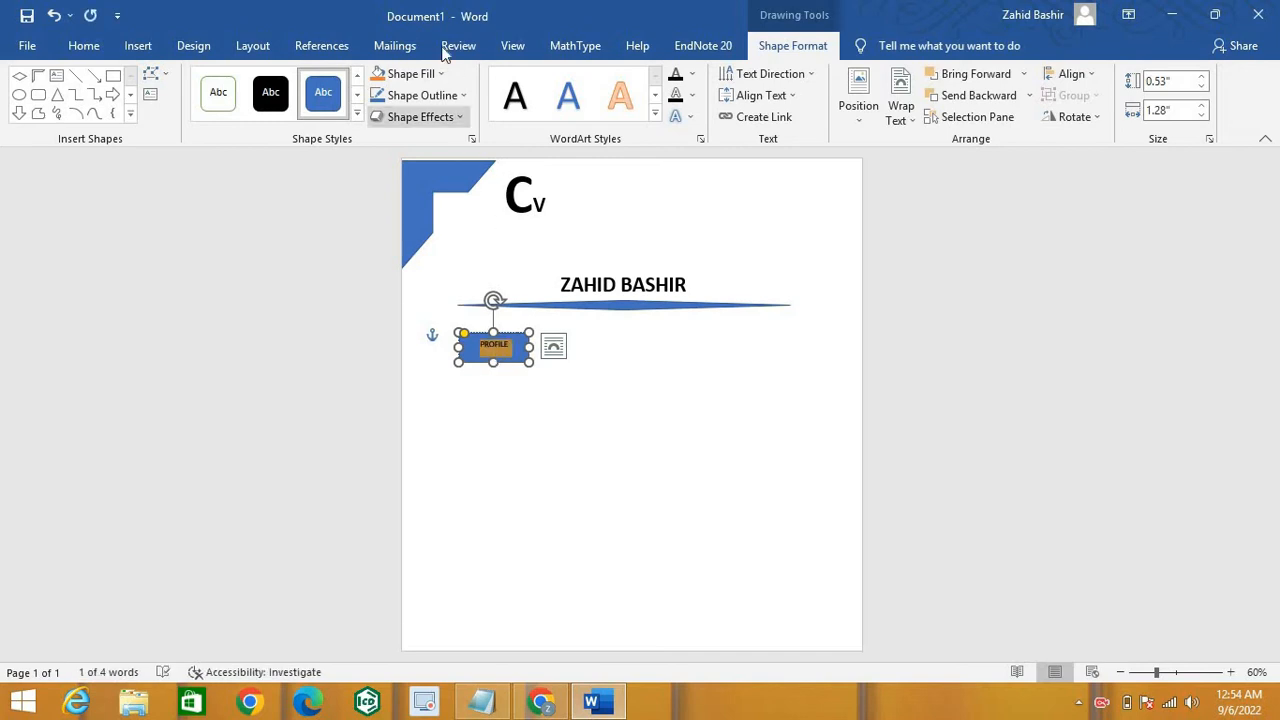
click(79, 46)
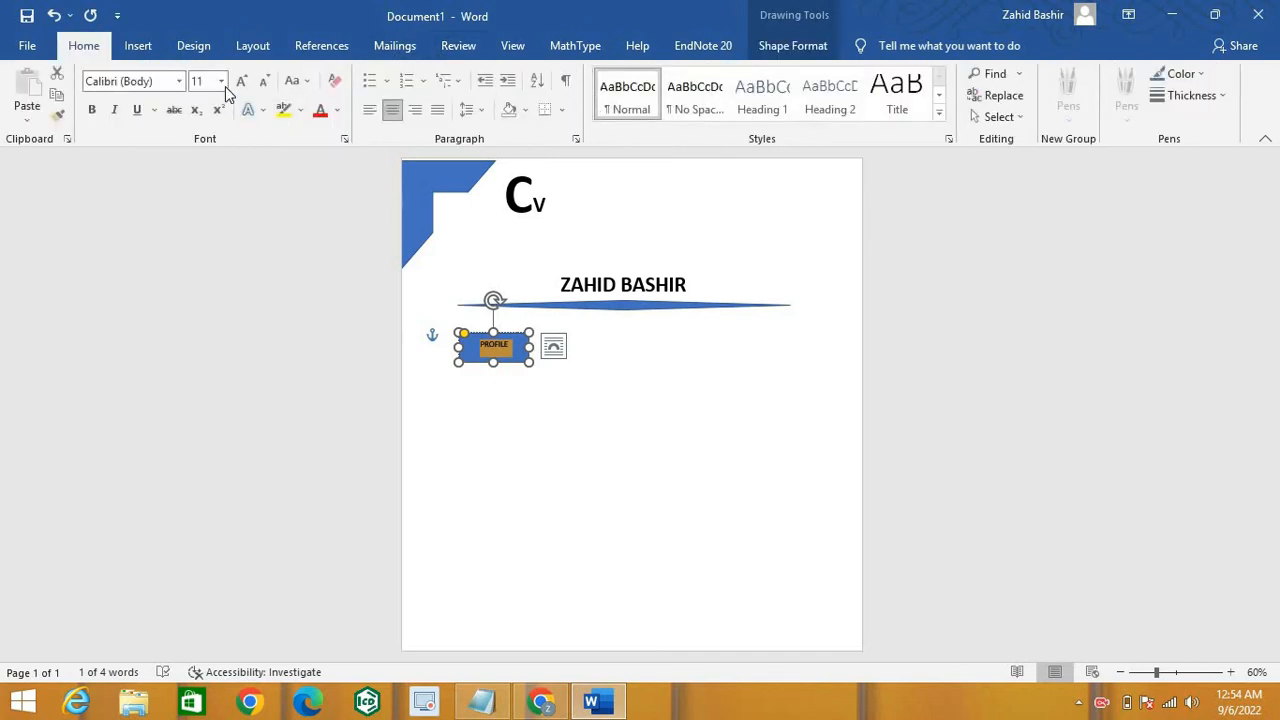
click(222, 81)
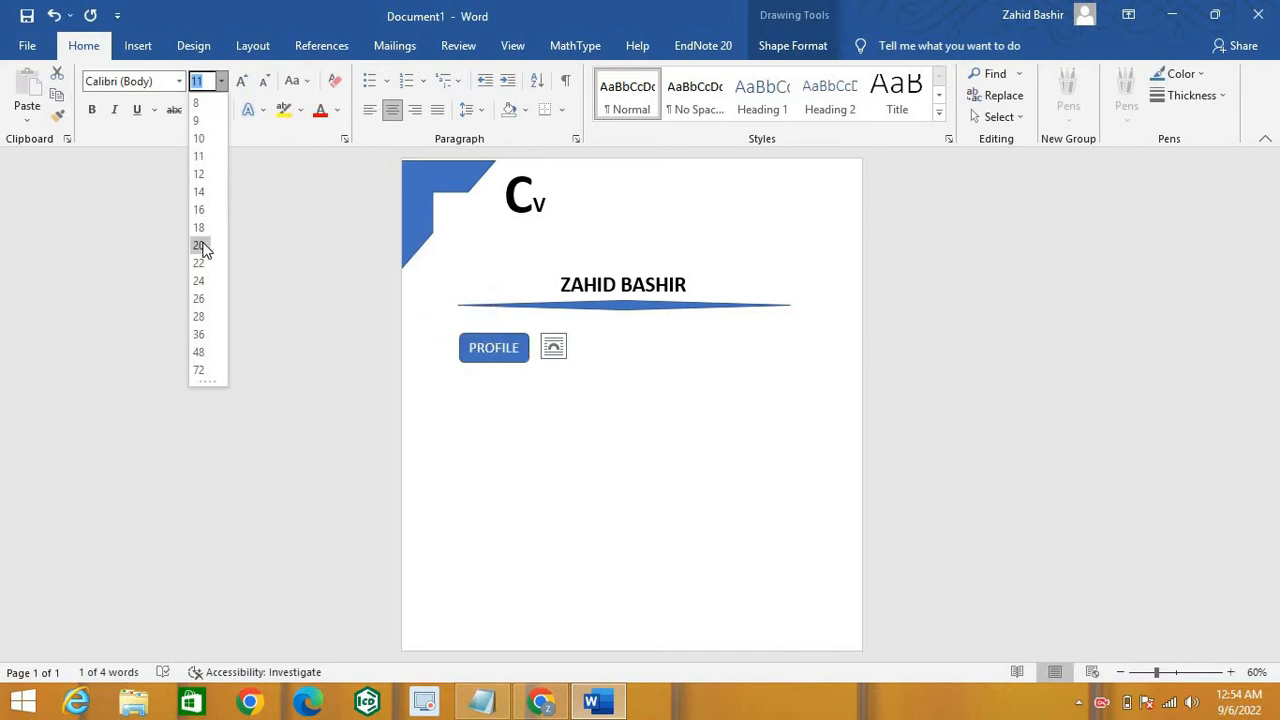
click(199, 245)
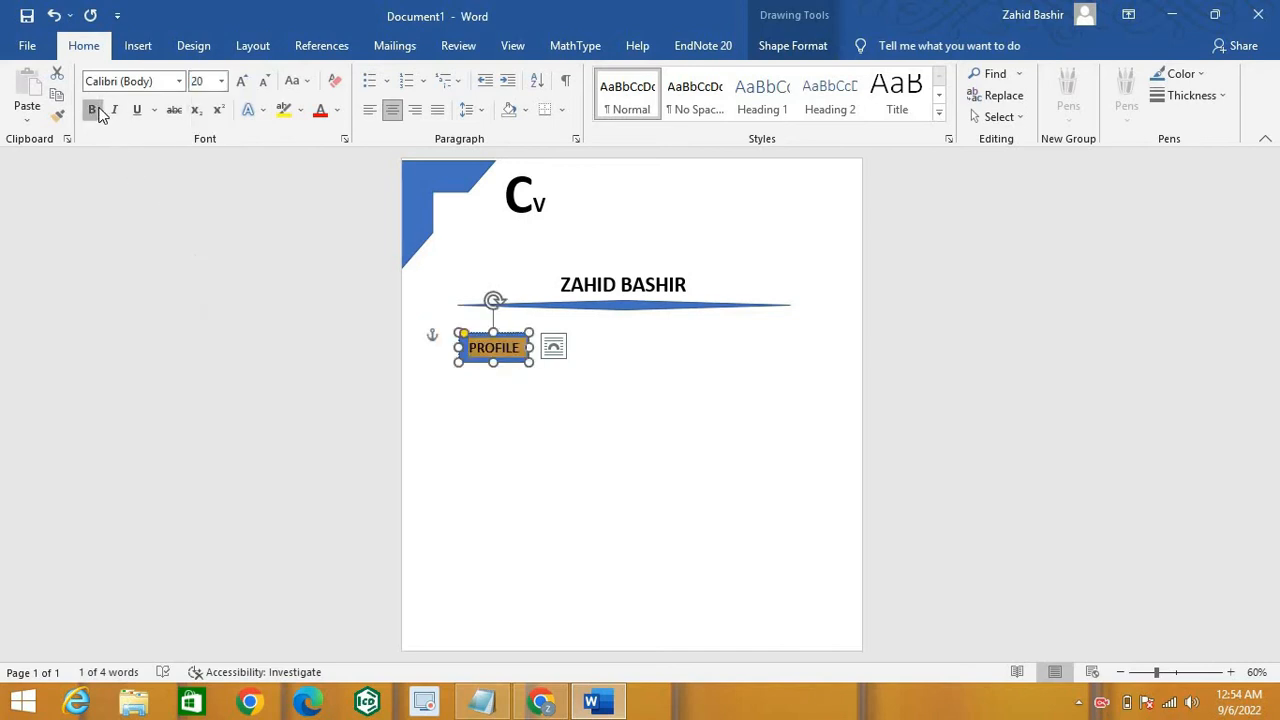
click(98, 113)
click(422, 286)
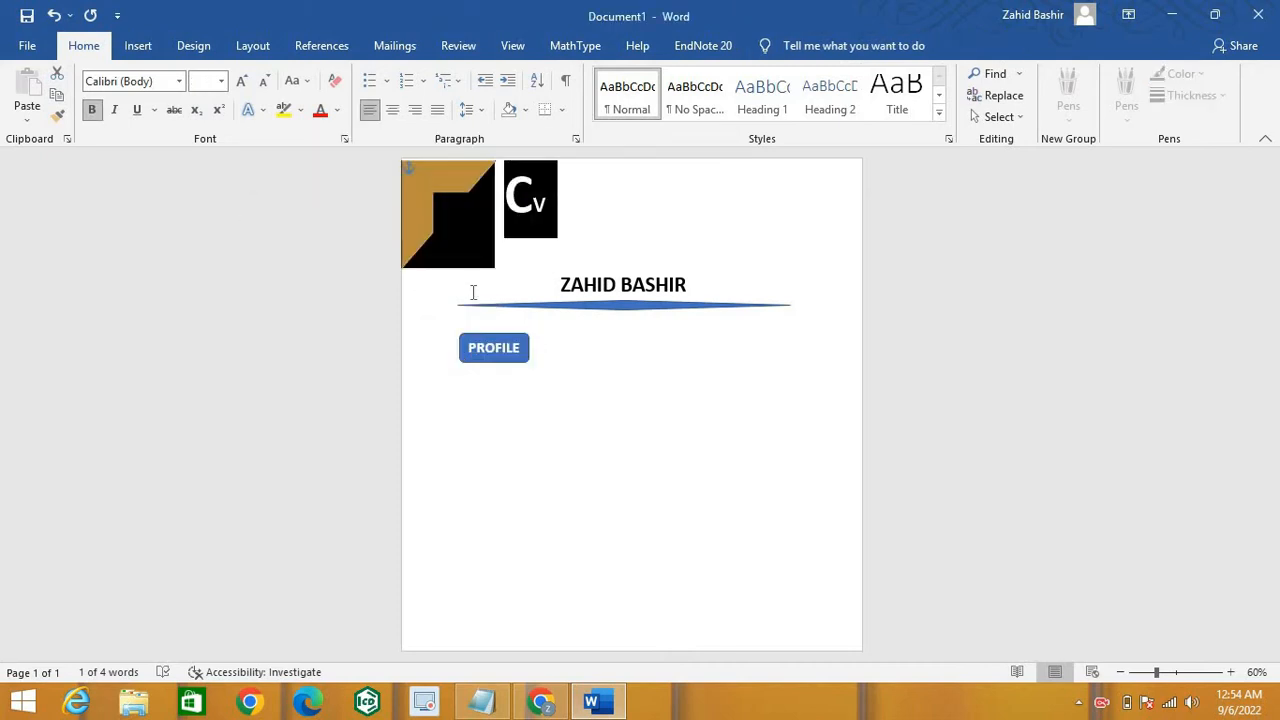
click(537, 359)
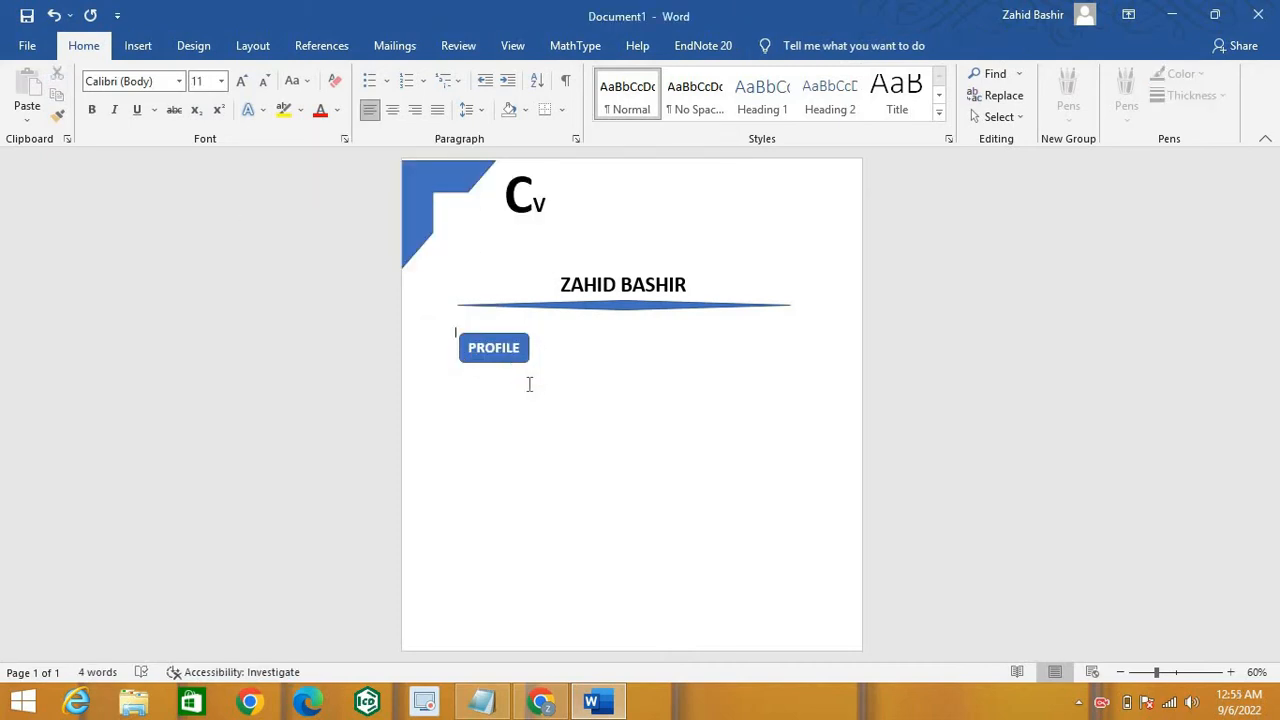
key(ctrl+z)
double_click(463, 387)
Step: Draw a wide rectangle, 0.52" by 2.26", below the PROFILE label
click(139, 47)
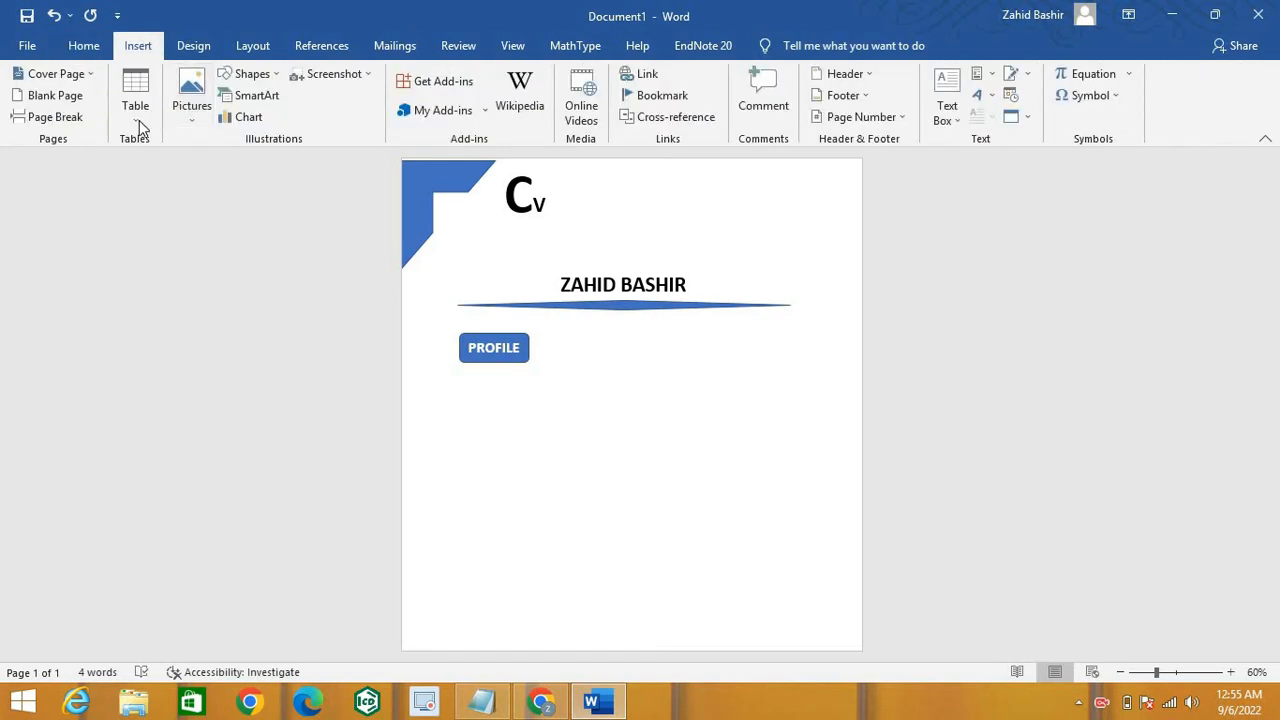
click(256, 76)
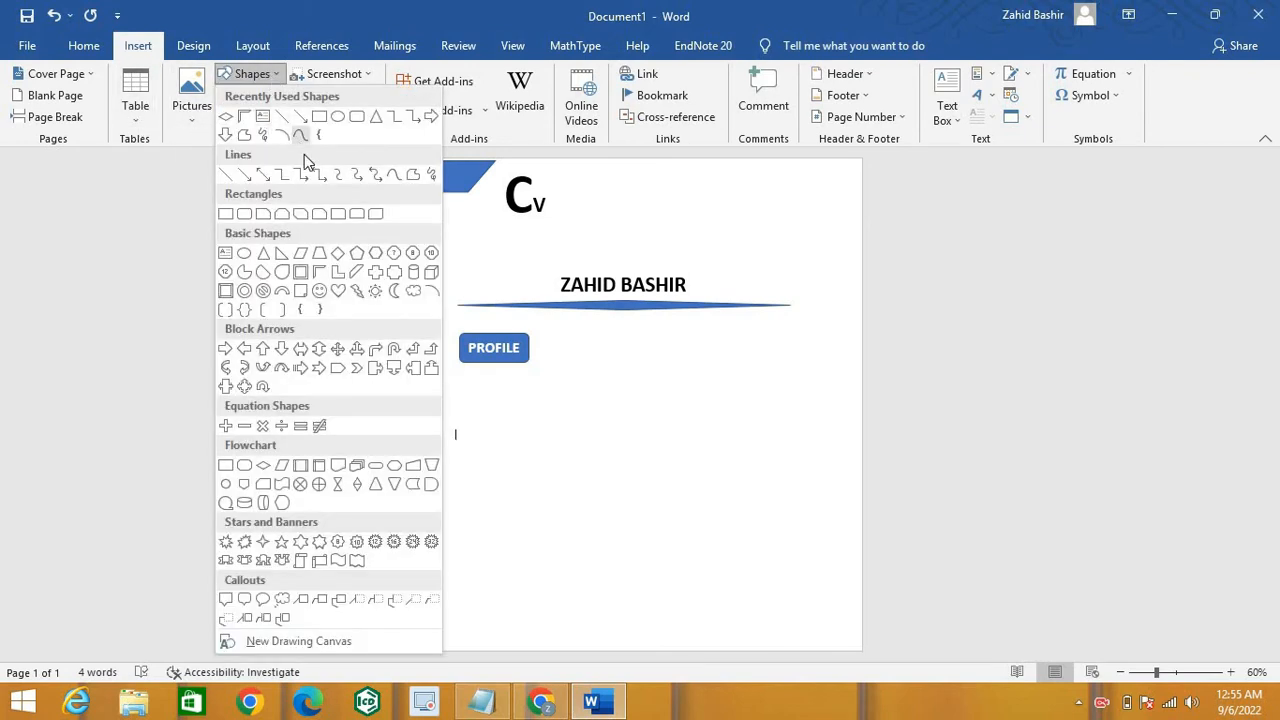
click(357, 117)
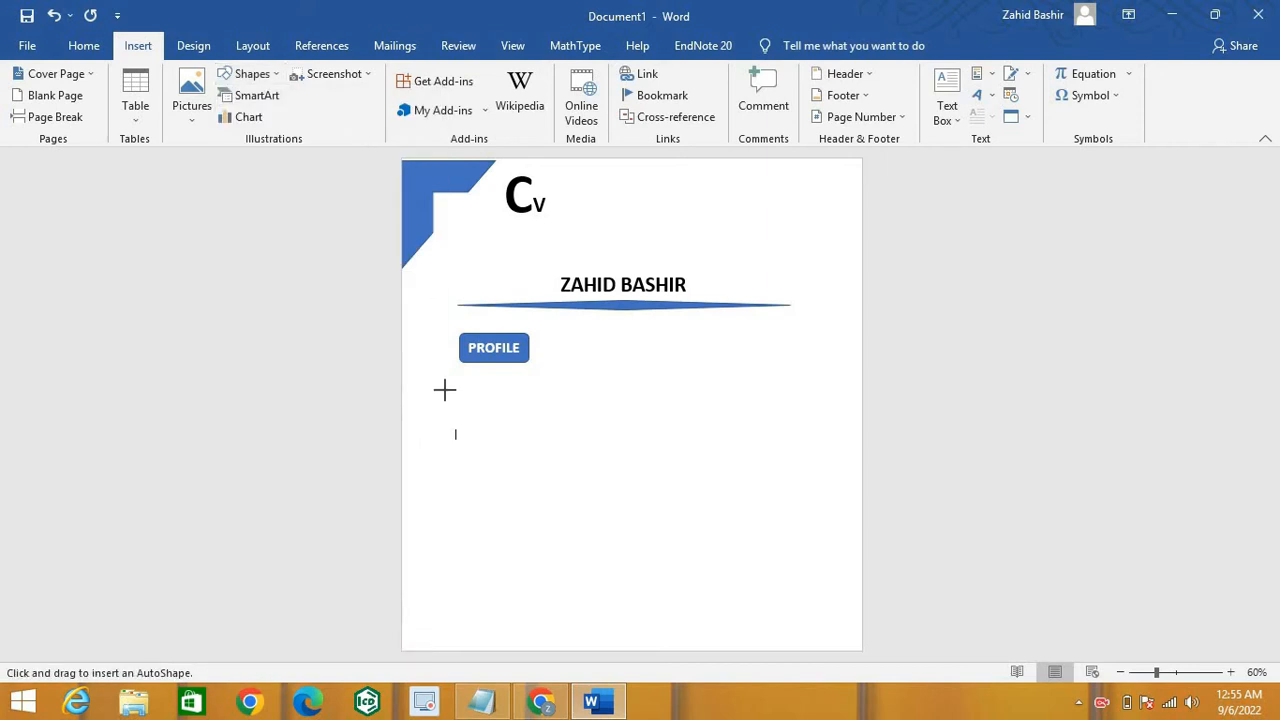
mouse_move(454, 431)
mouse_down()
mouse_move(479, 434)
mouse_move(515, 474)
mouse_move(485, 456)
mouse_move(582, 449)
mouse_up()
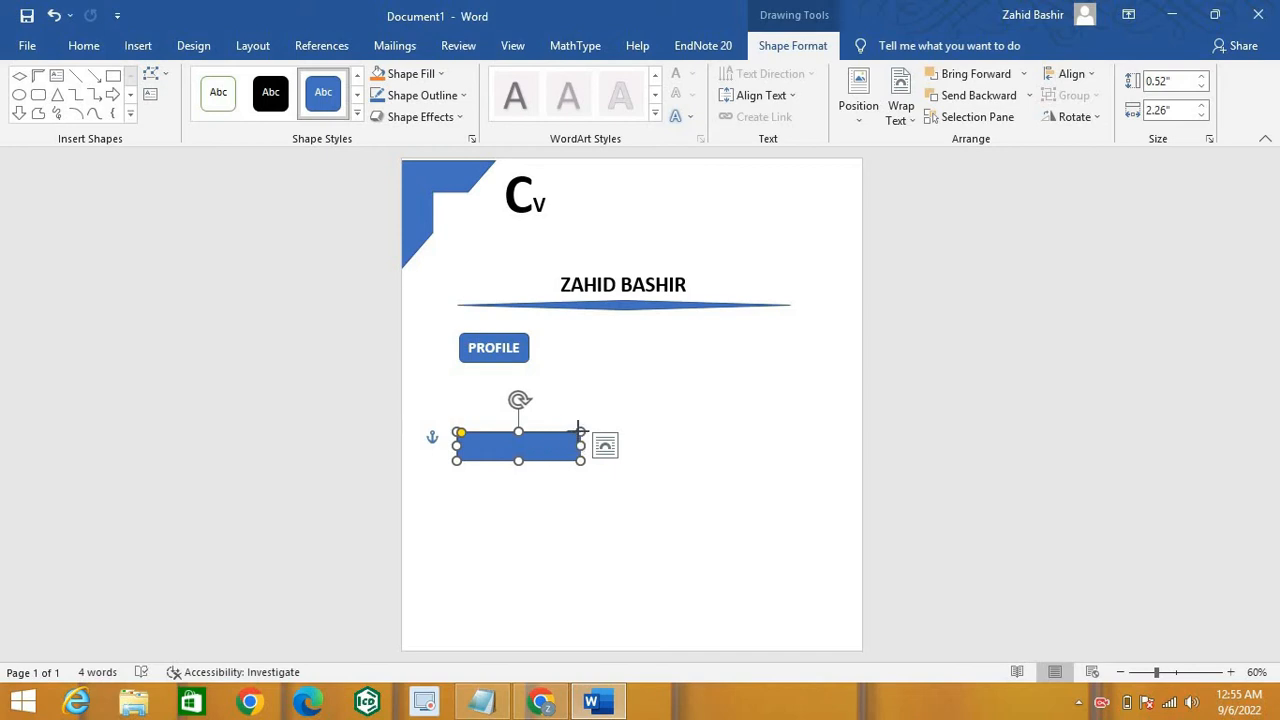
Step: Type CAREER OBJECTIVE into the new rectangle
right_click(579, 432)
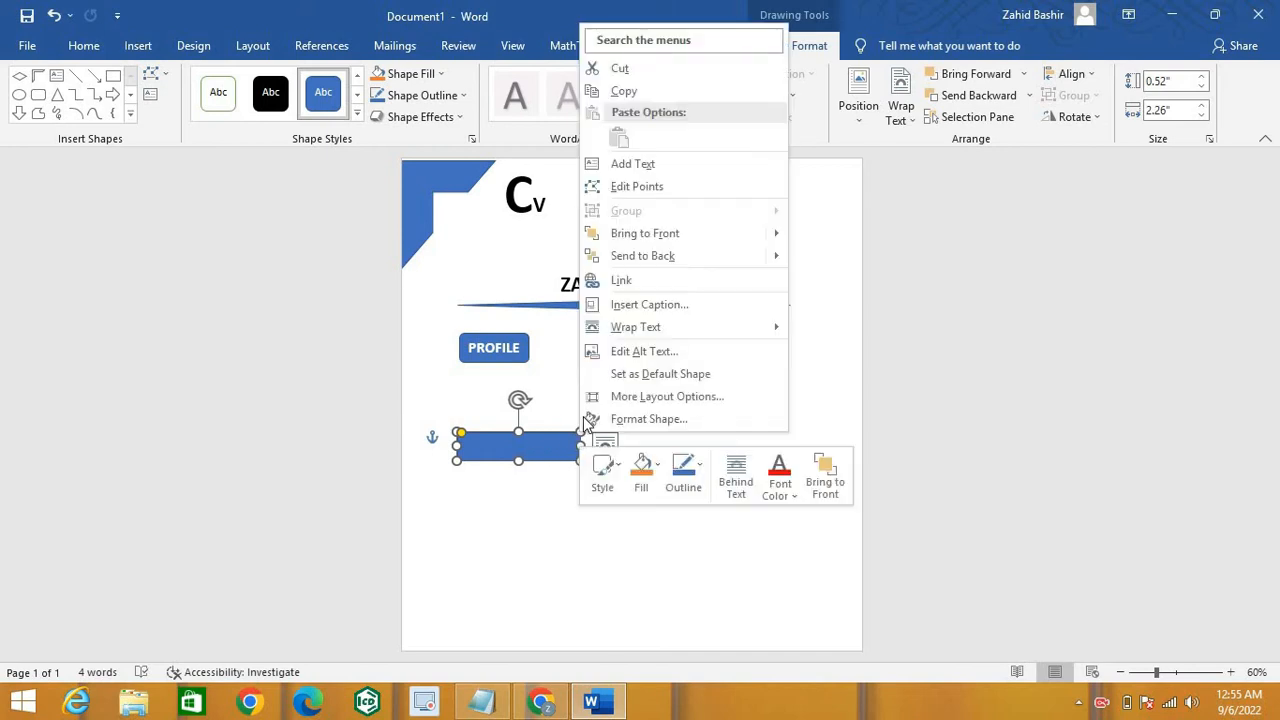
click(620, 163)
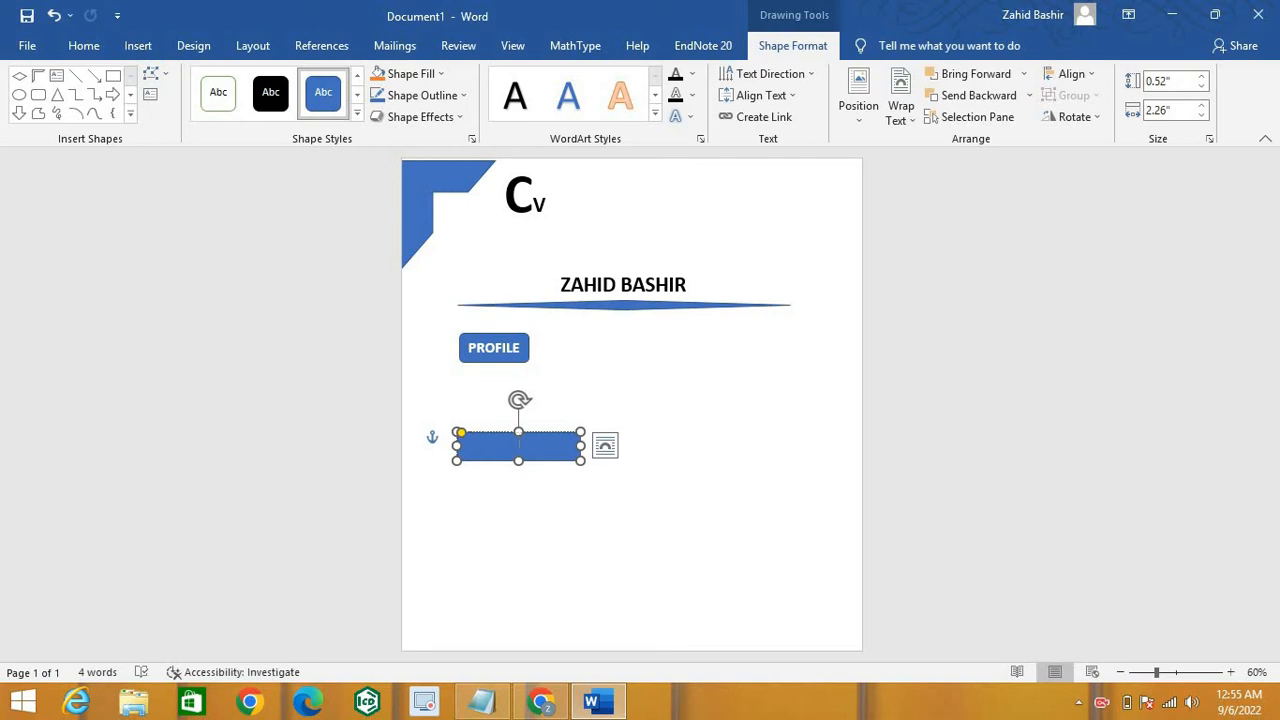
text(CAREER OBJECTIVE)
Step: Make the CAREER OBJECTIVE label bold at 18 points
triple_click(518, 442)
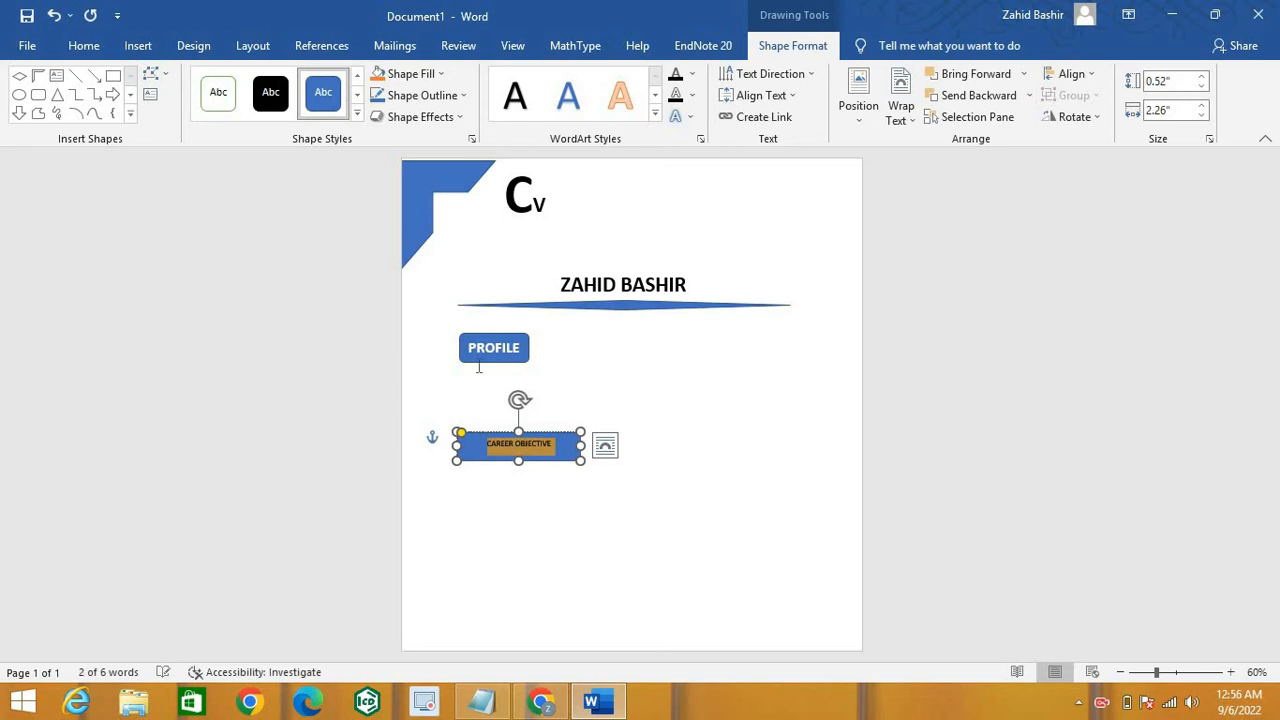
click(84, 46)
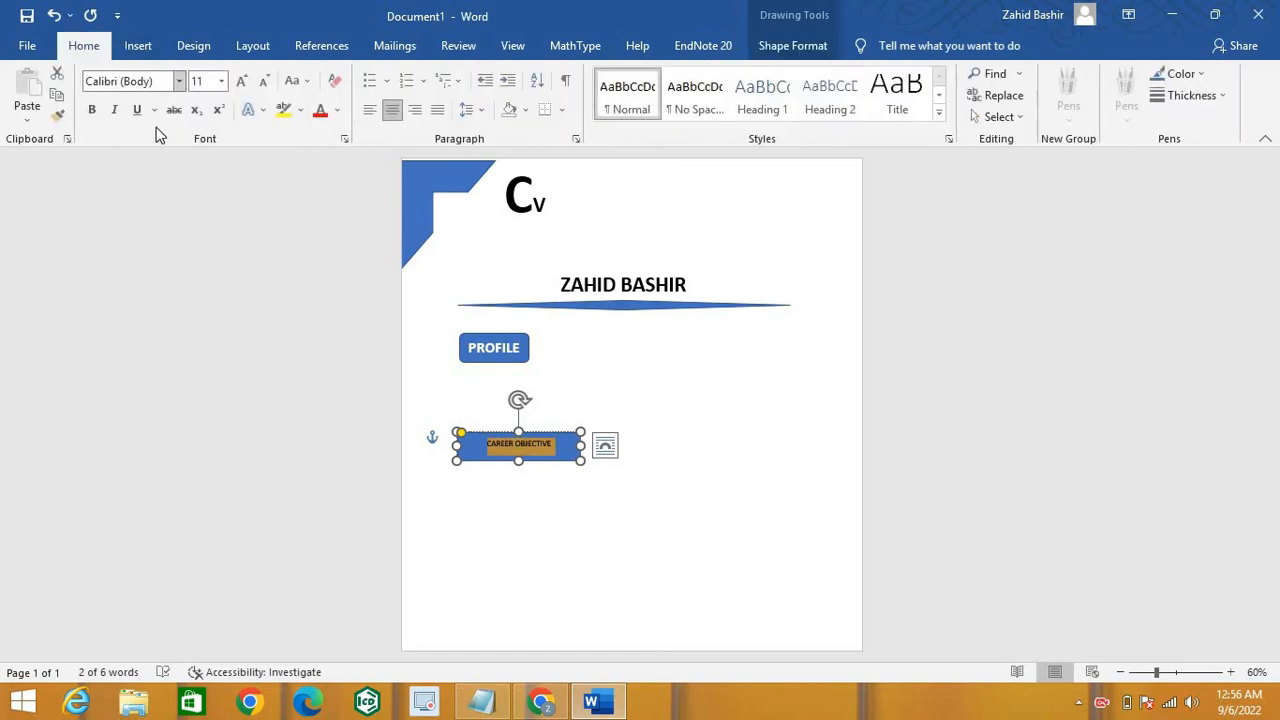
click(92, 112)
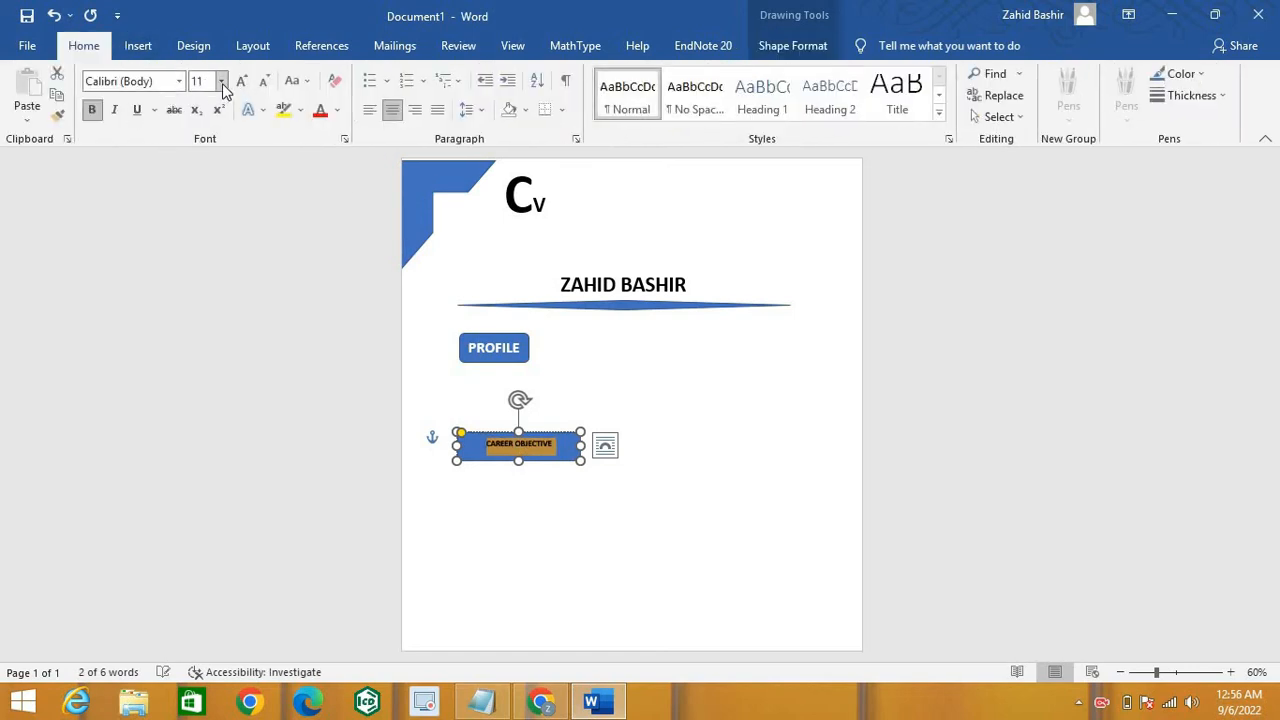
click(222, 82)
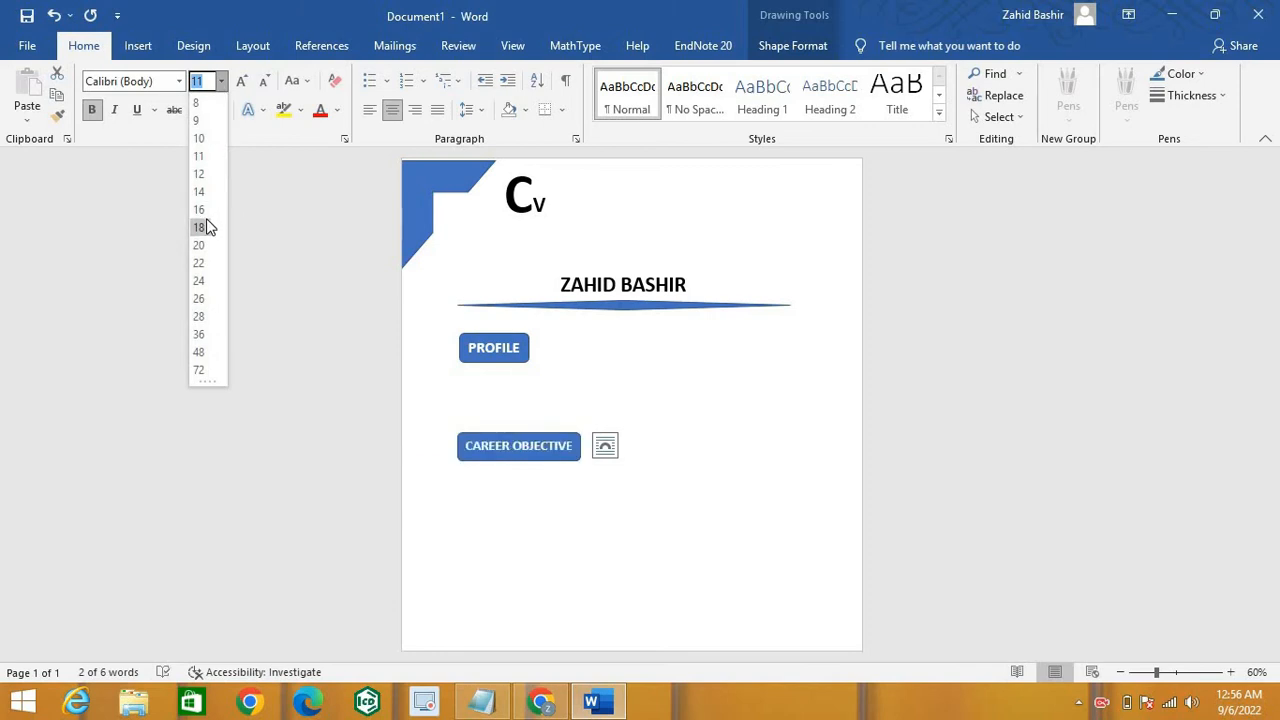
click(205, 227)
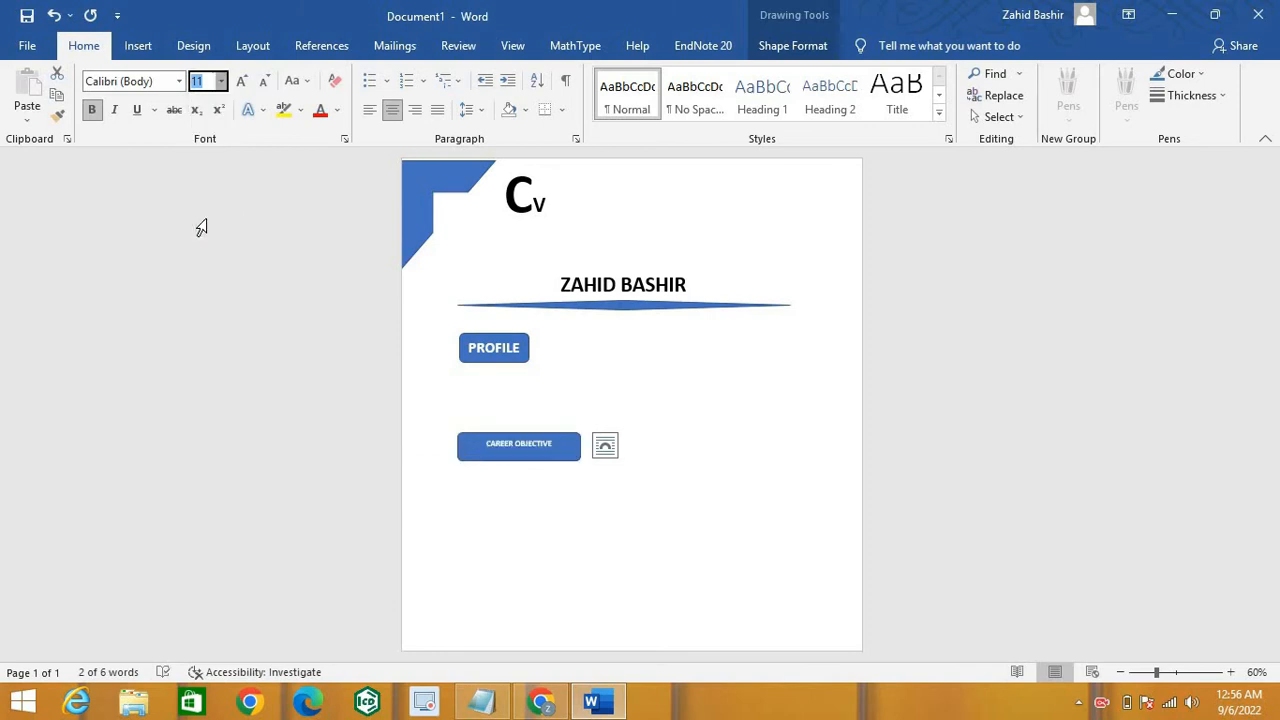
click(597, 474)
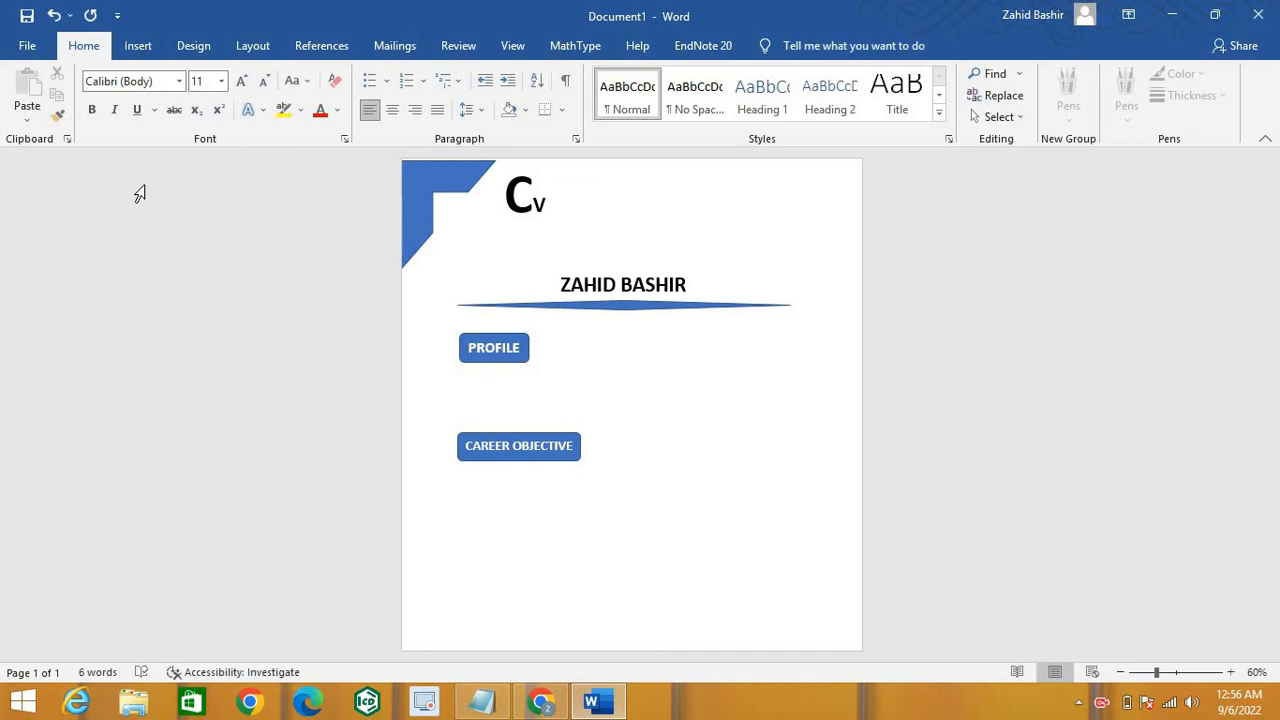
Step: Draw a third rectangle, 0.53" by 1.98", below CAREER OBJECTIVE
click(137, 46)
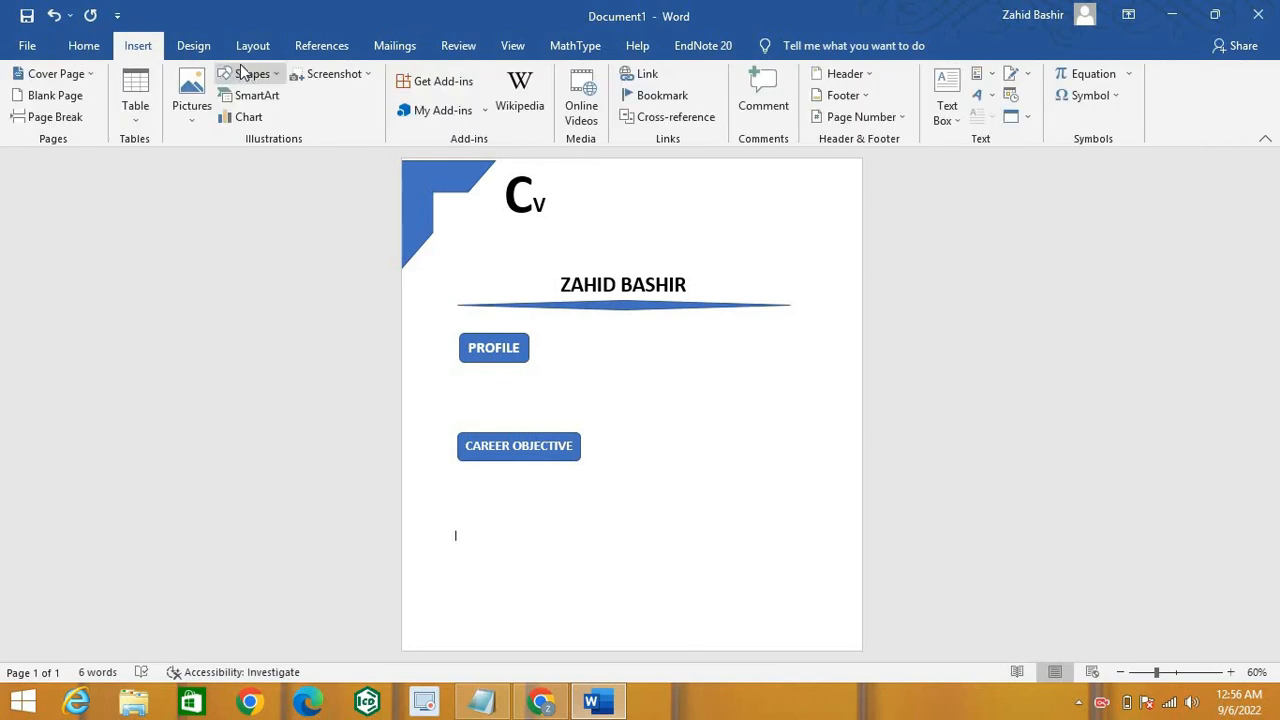
click(276, 76)
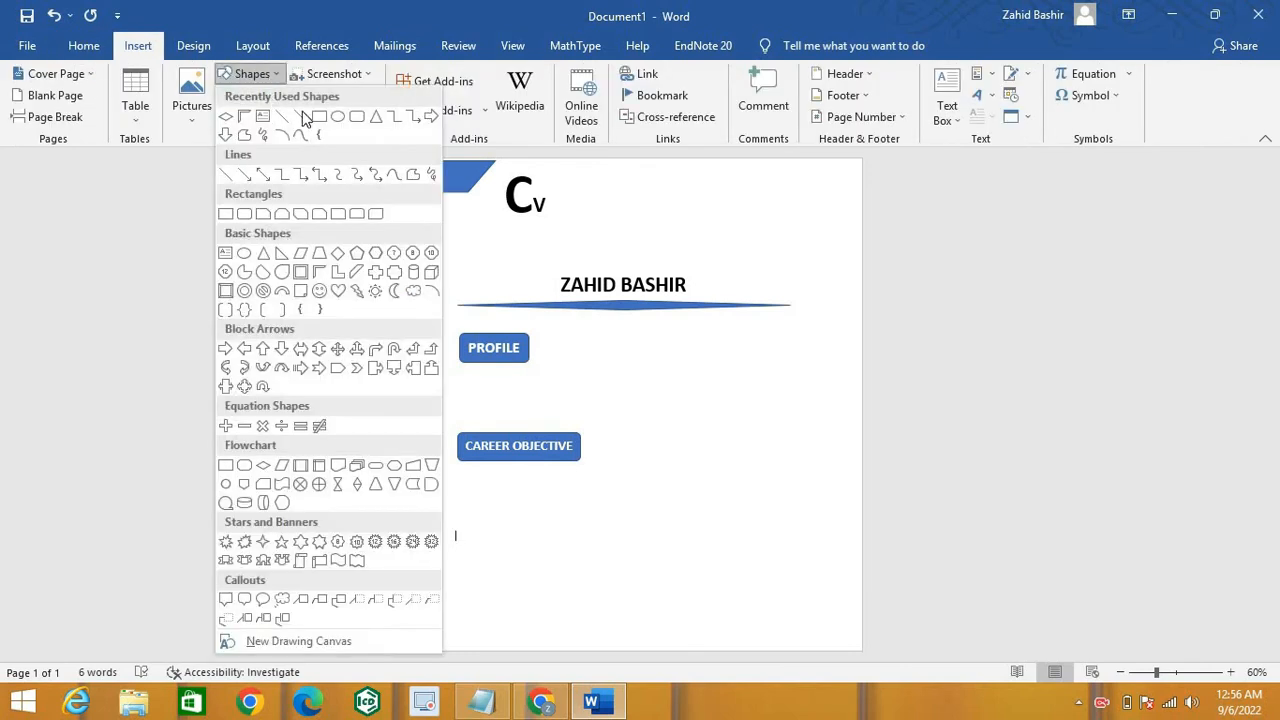
click(356, 118)
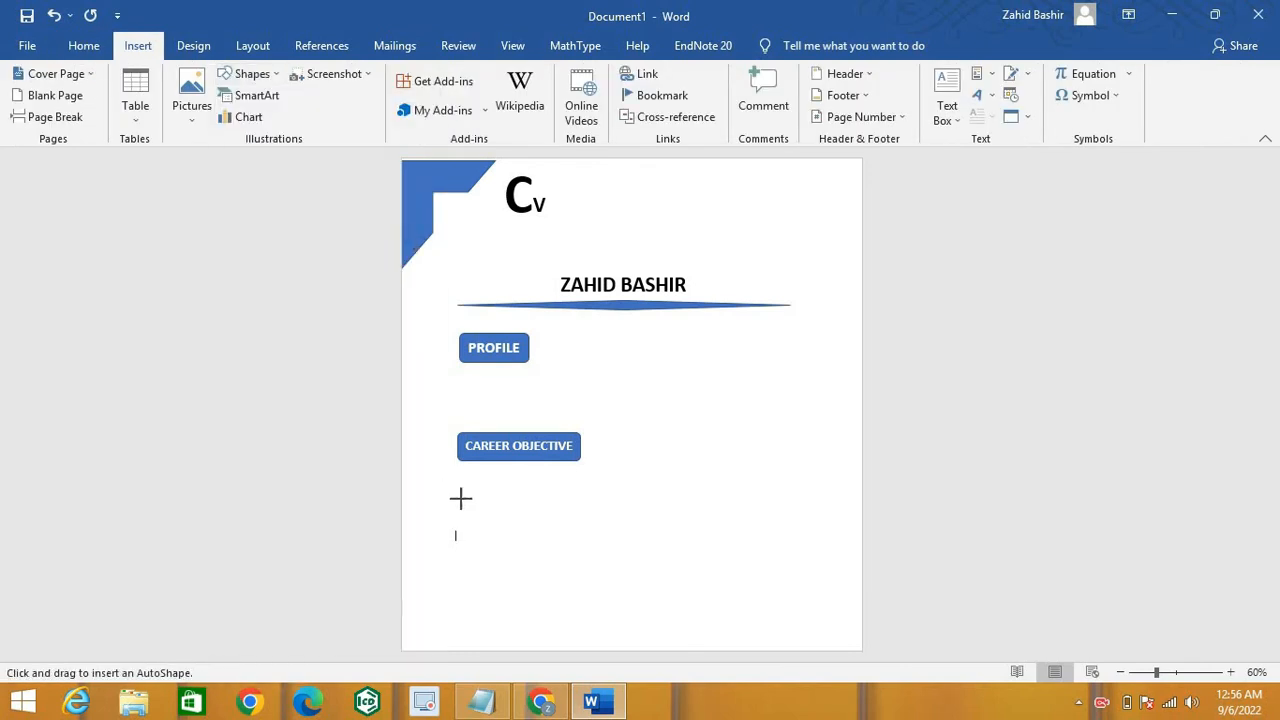
mouse_move(457, 535)
mouse_down()
mouse_move(516, 572)
mouse_move(484, 563)
mouse_move(582, 547)
mouse_move(554, 547)
mouse_move(566, 547)
mouse_up()
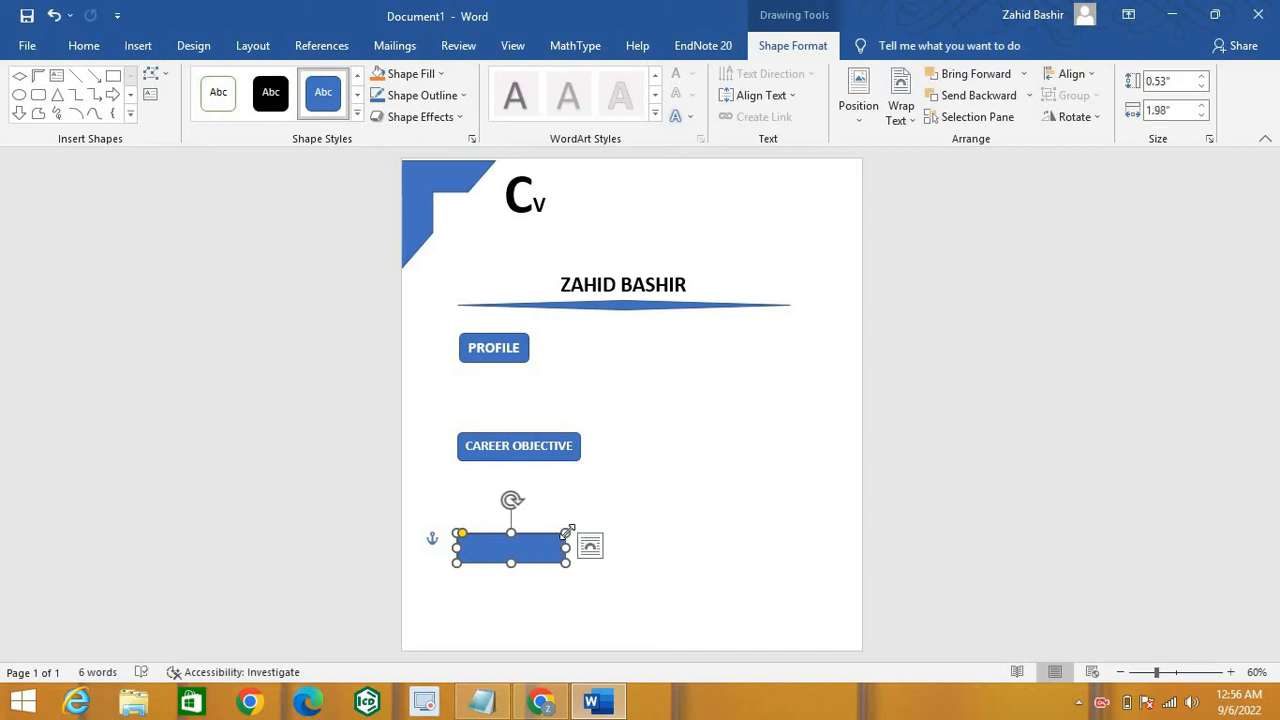
Step: Add the label text QUALIFICATION to the third rectangle
right_click(566, 535)
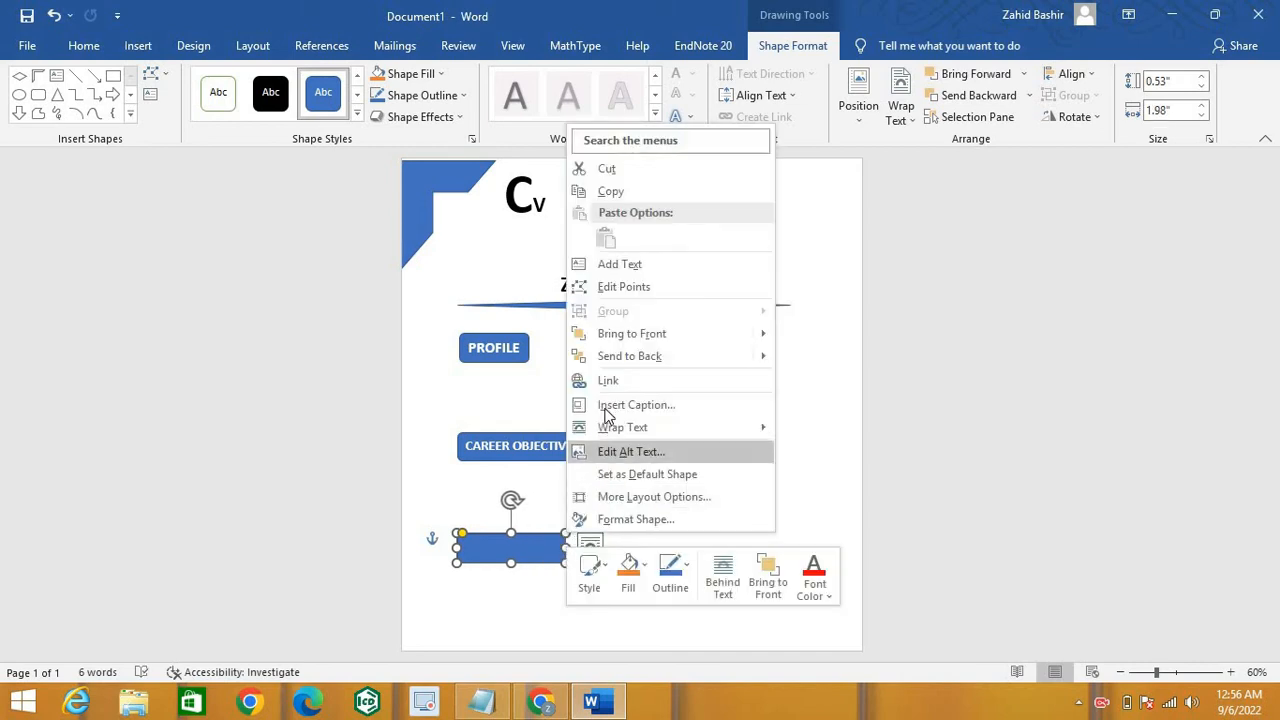
click(619, 264)
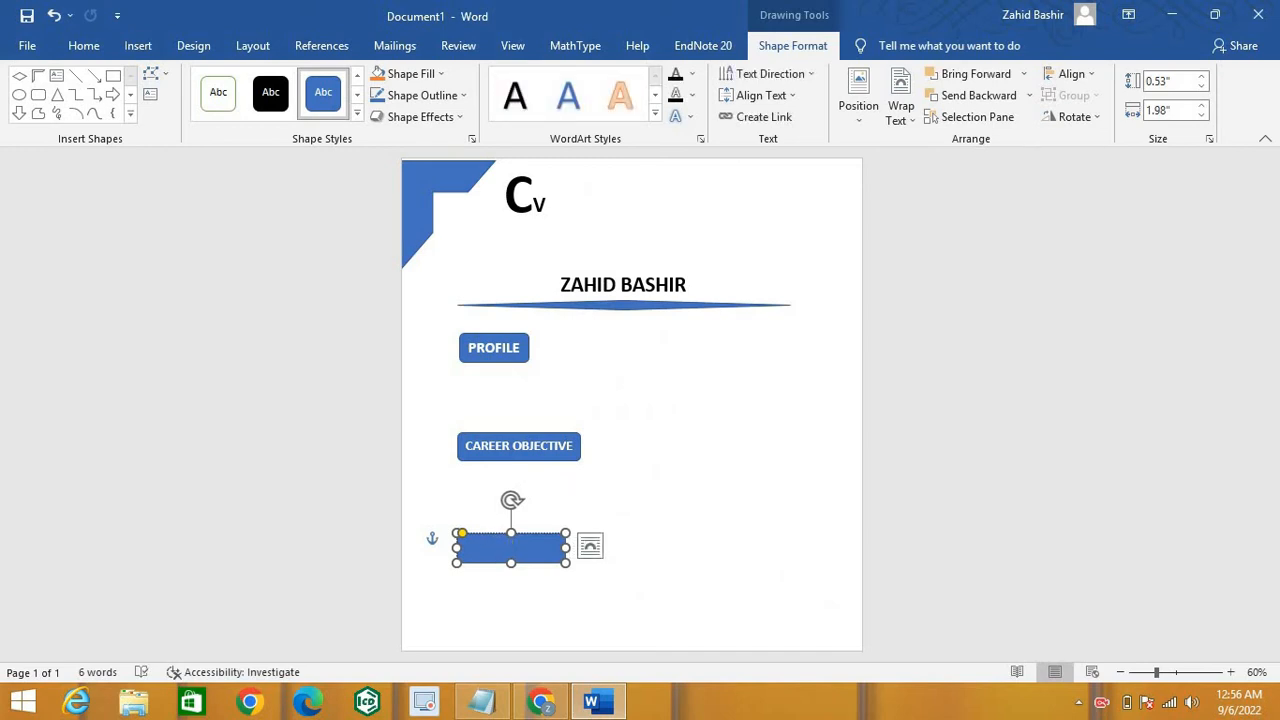
text(A)
text(UALIFICATION)
Step: Make the QUALIFICATION label bold at 18 points
double_click(507, 550)
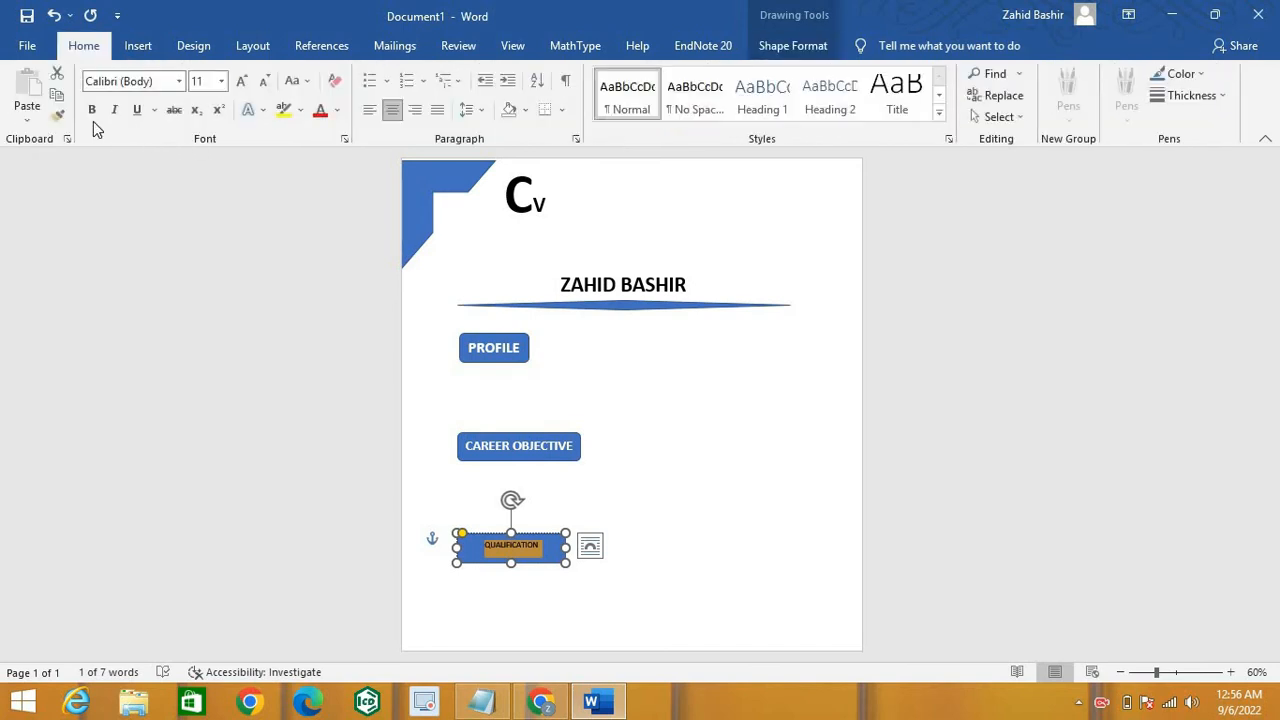
click(91, 109)
click(221, 81)
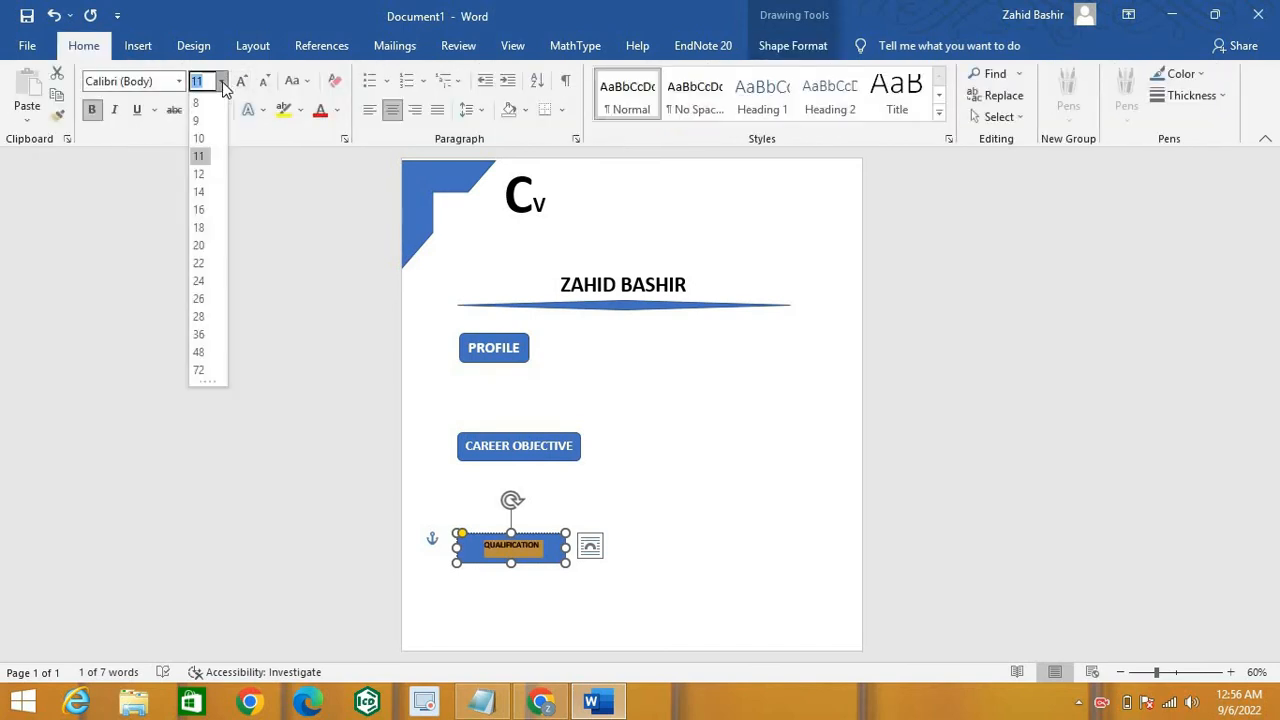
click(200, 228)
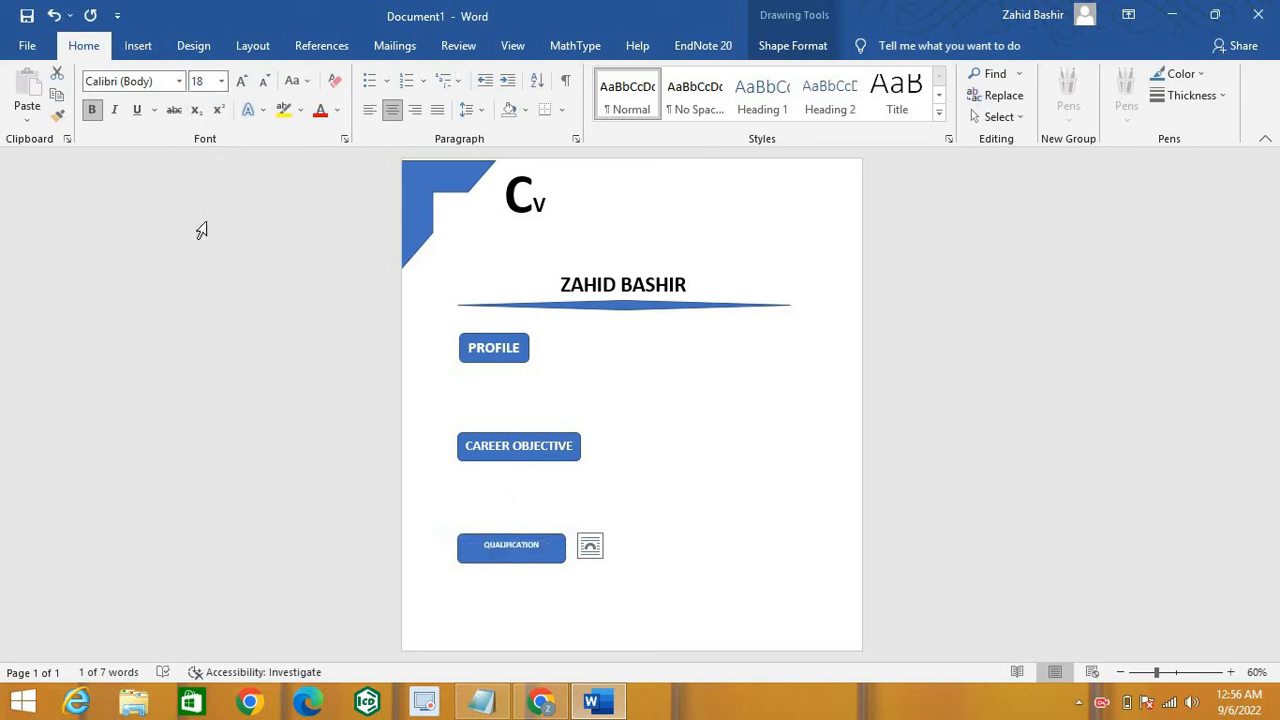
click(586, 569)
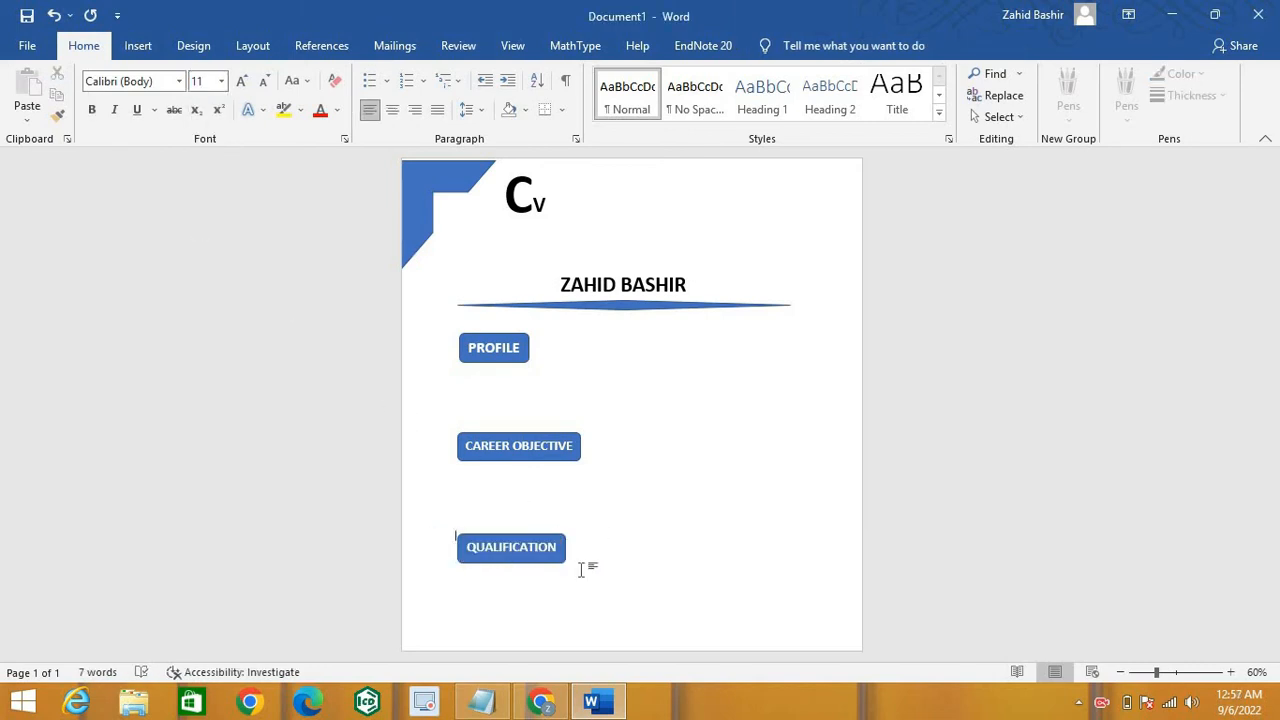
click(461, 593)
Step: Draw a fourth rectangle below QUALIFICATION, about 0.57 by 1.48 inches
click(130, 50)
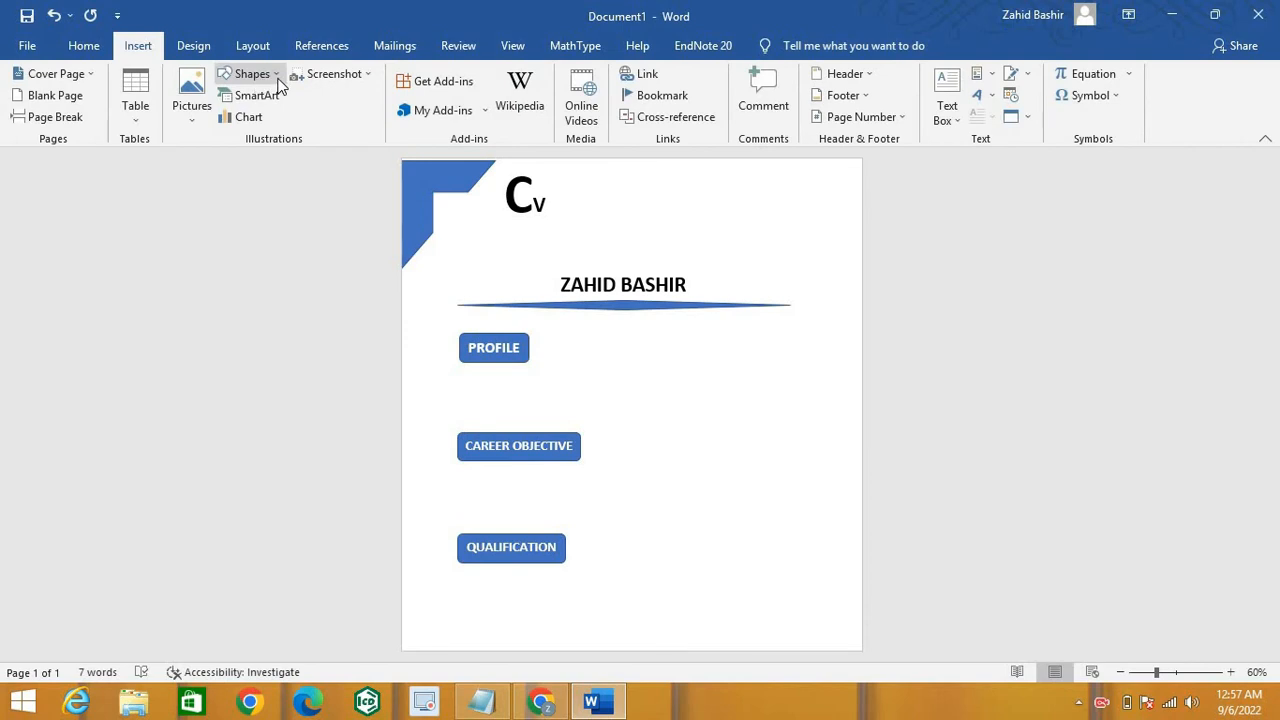
click(278, 82)
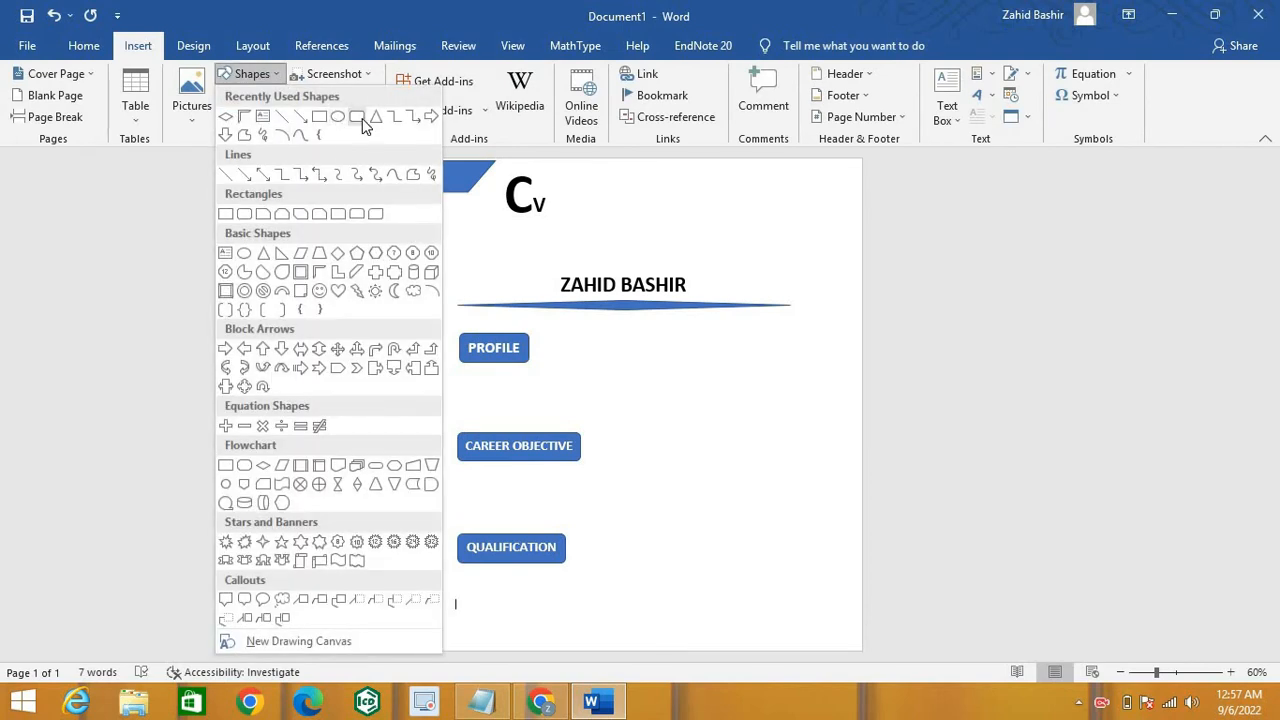
click(360, 118)
drag(459, 599, 515, 655)
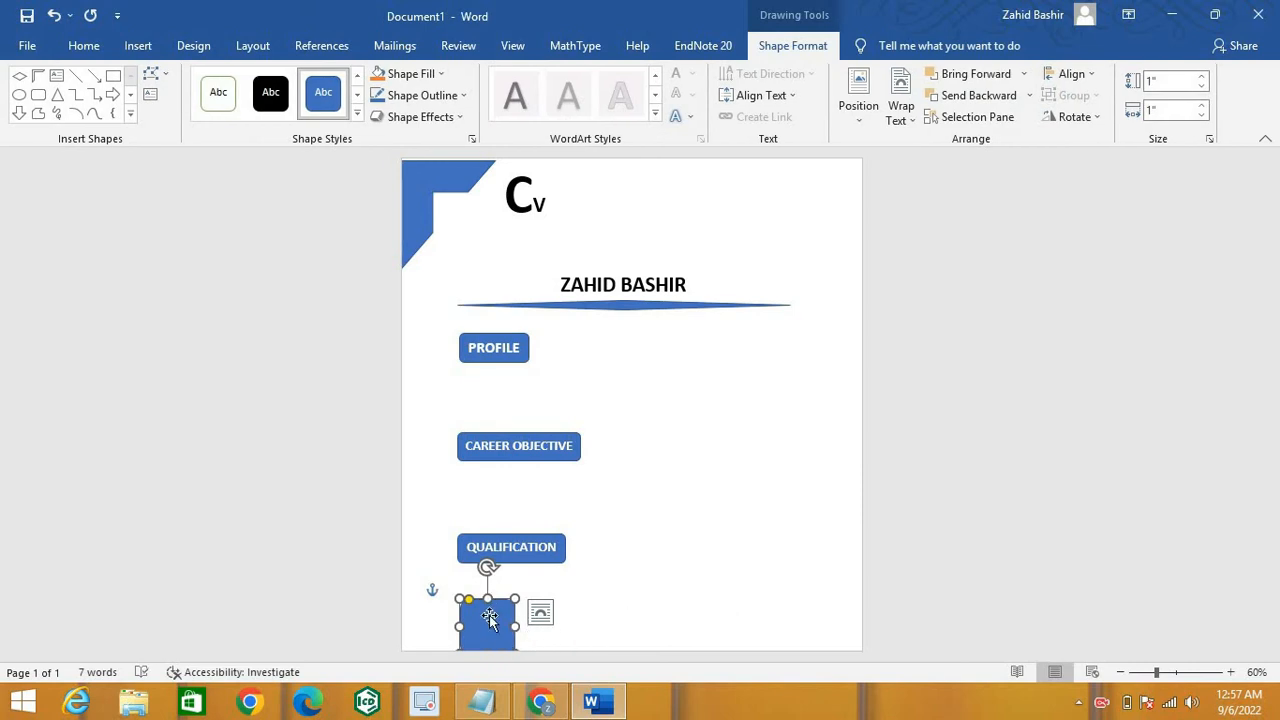
drag(489, 617, 546, 611)
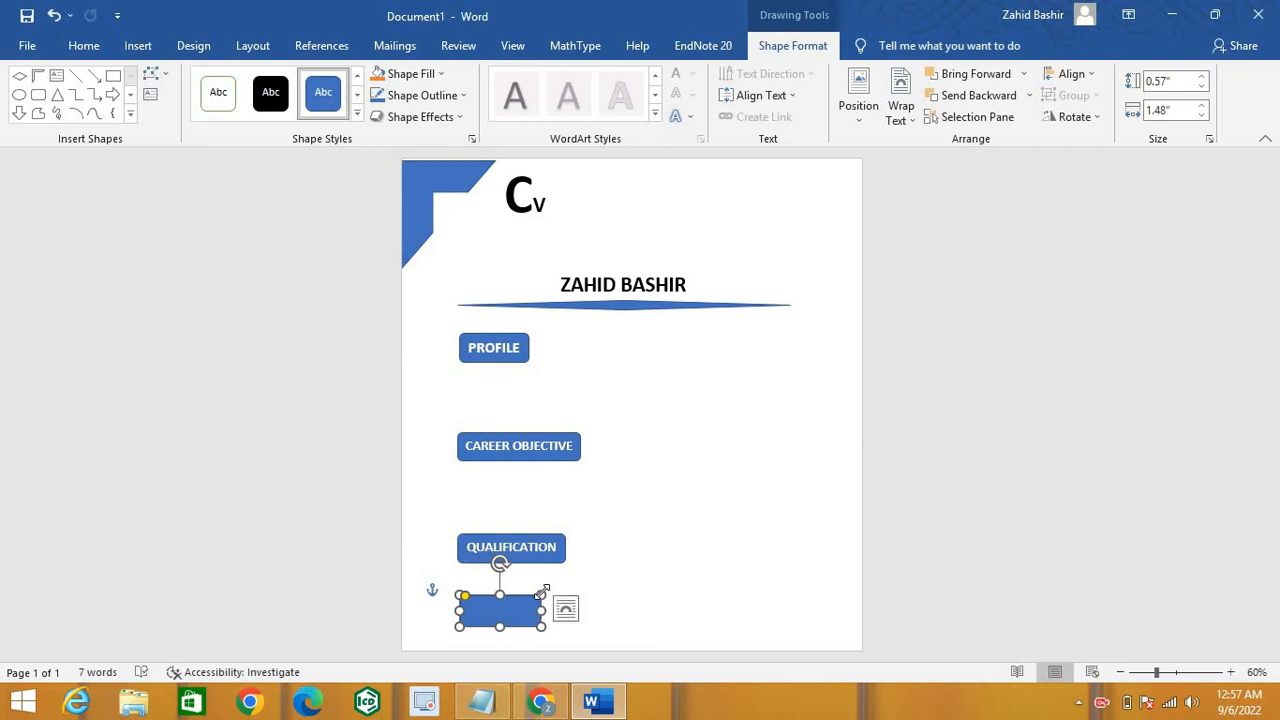
Step: Label the fourth rectangle EXTRA SKILL in bold 16-point text
right_click(543, 596)
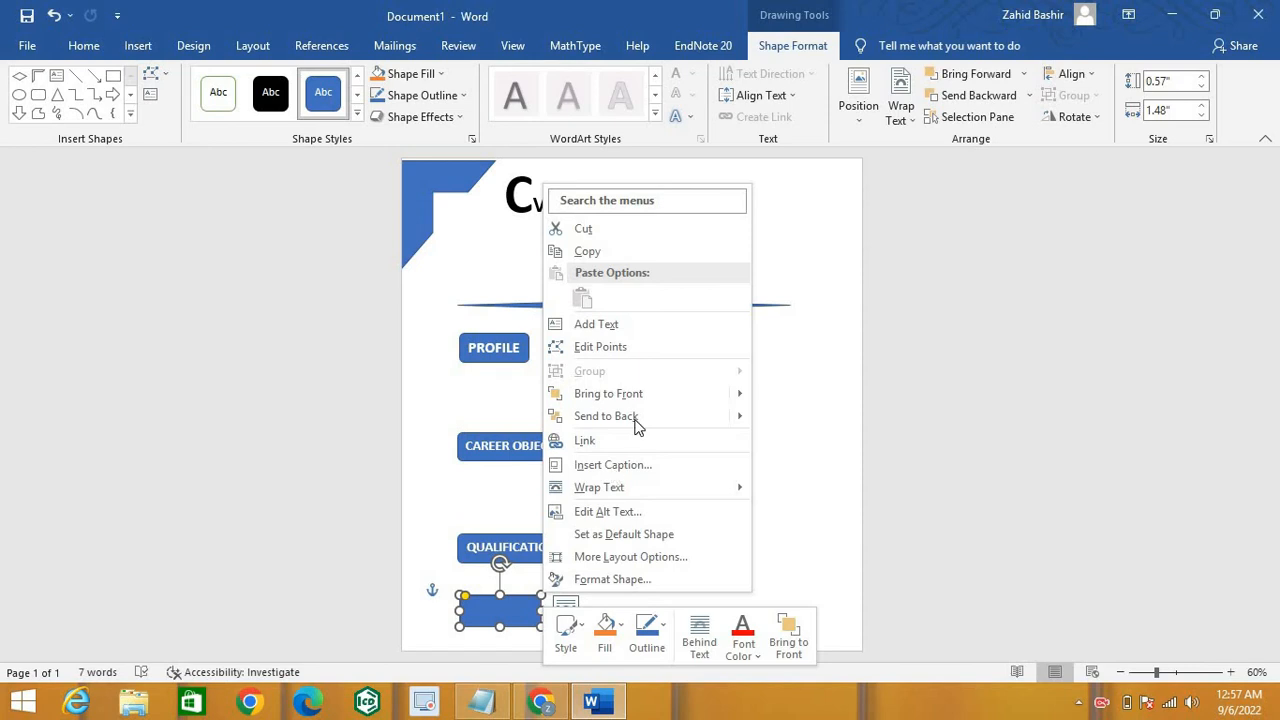
click(603, 325)
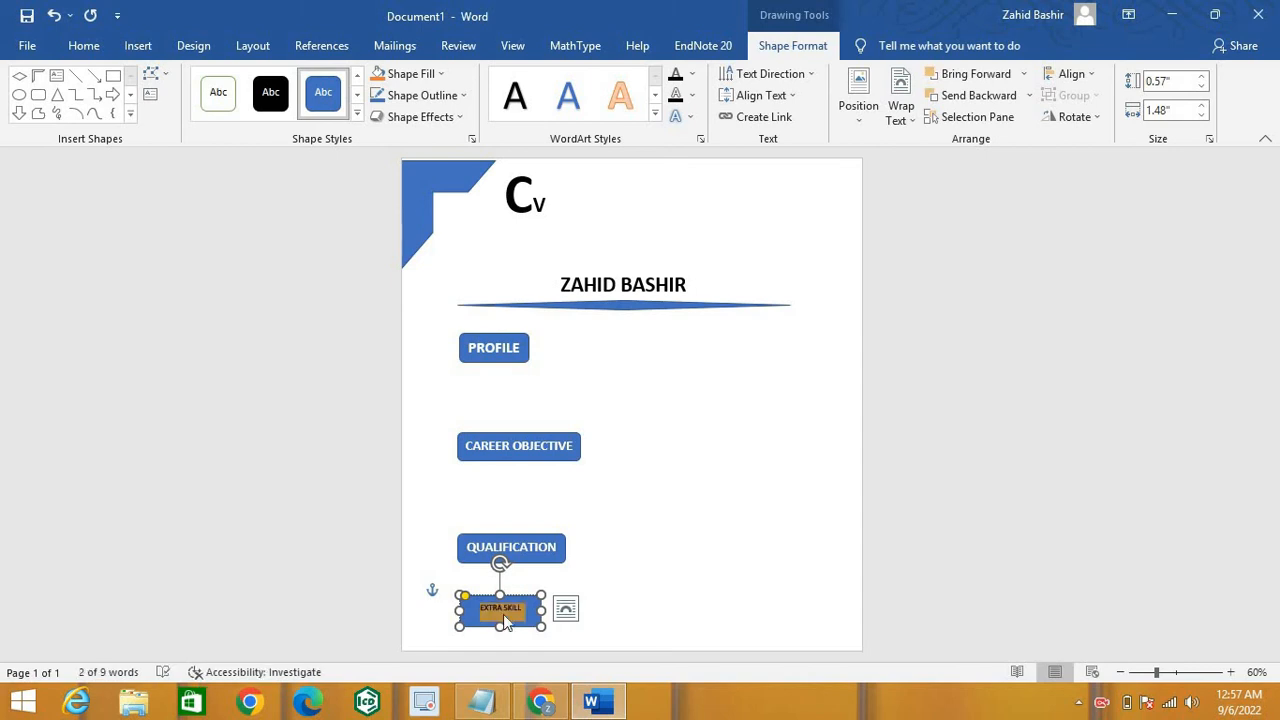
click(85, 48)
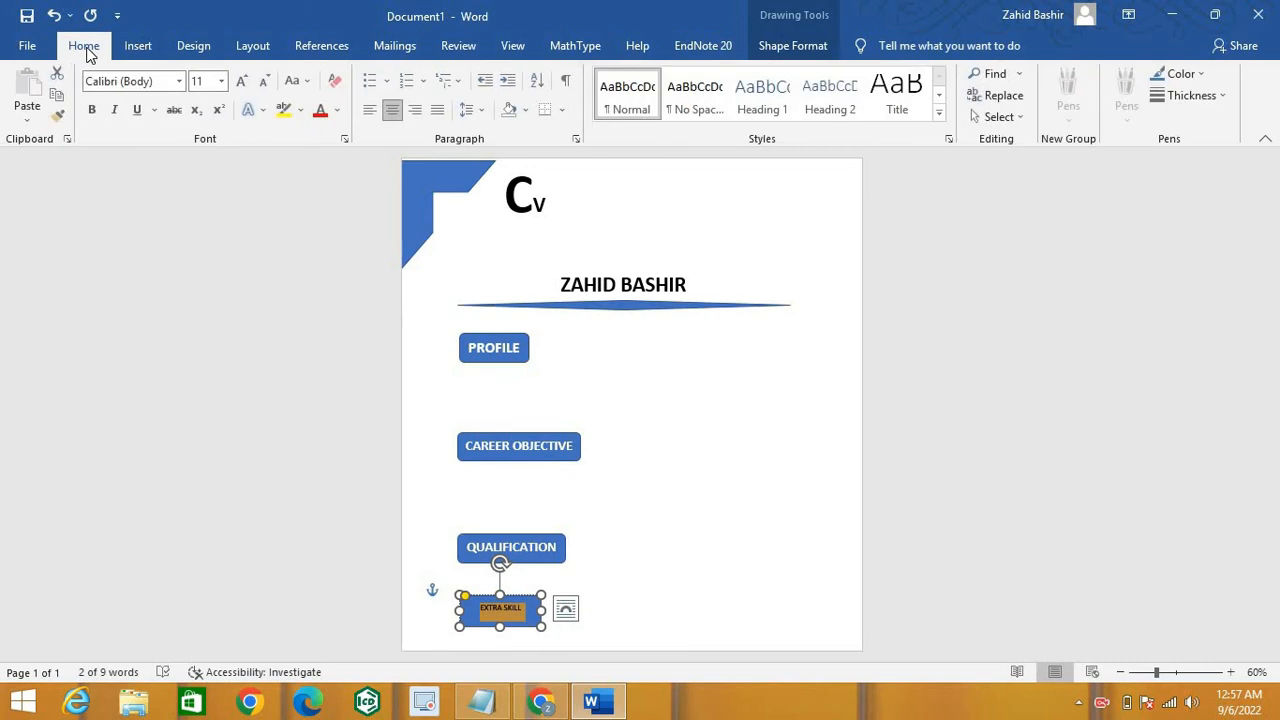
click(91, 109)
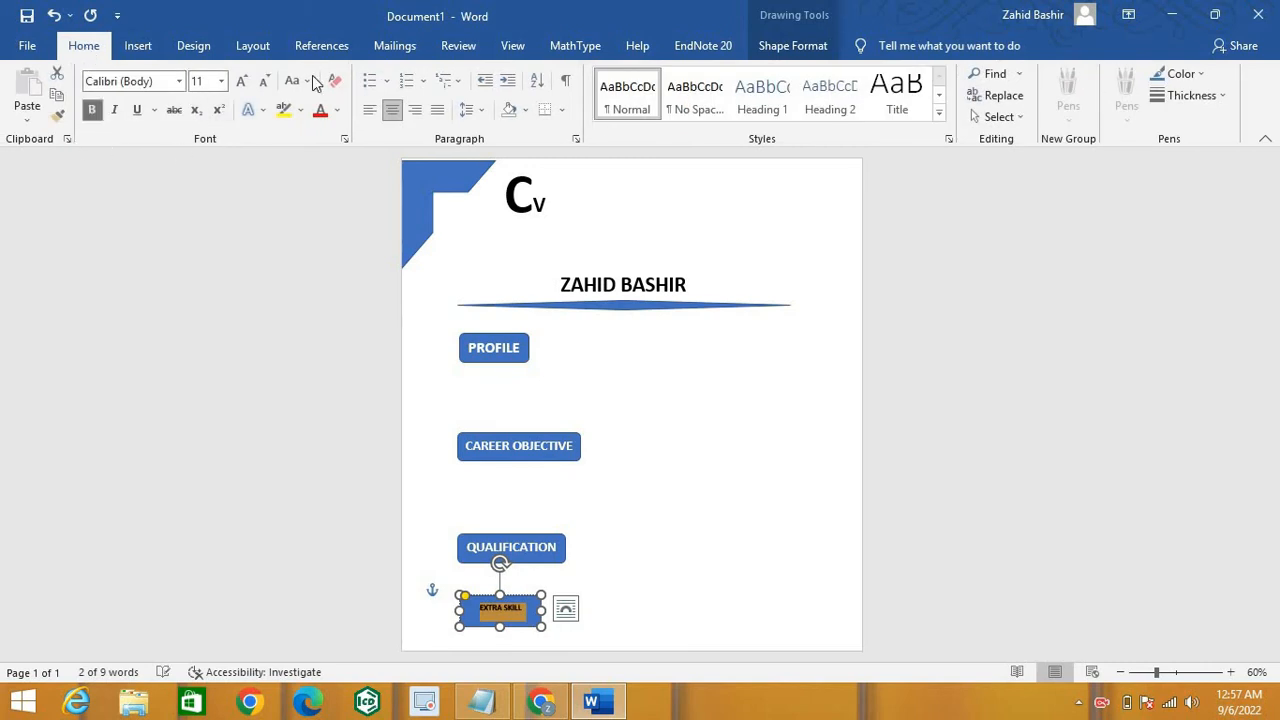
click(221, 81)
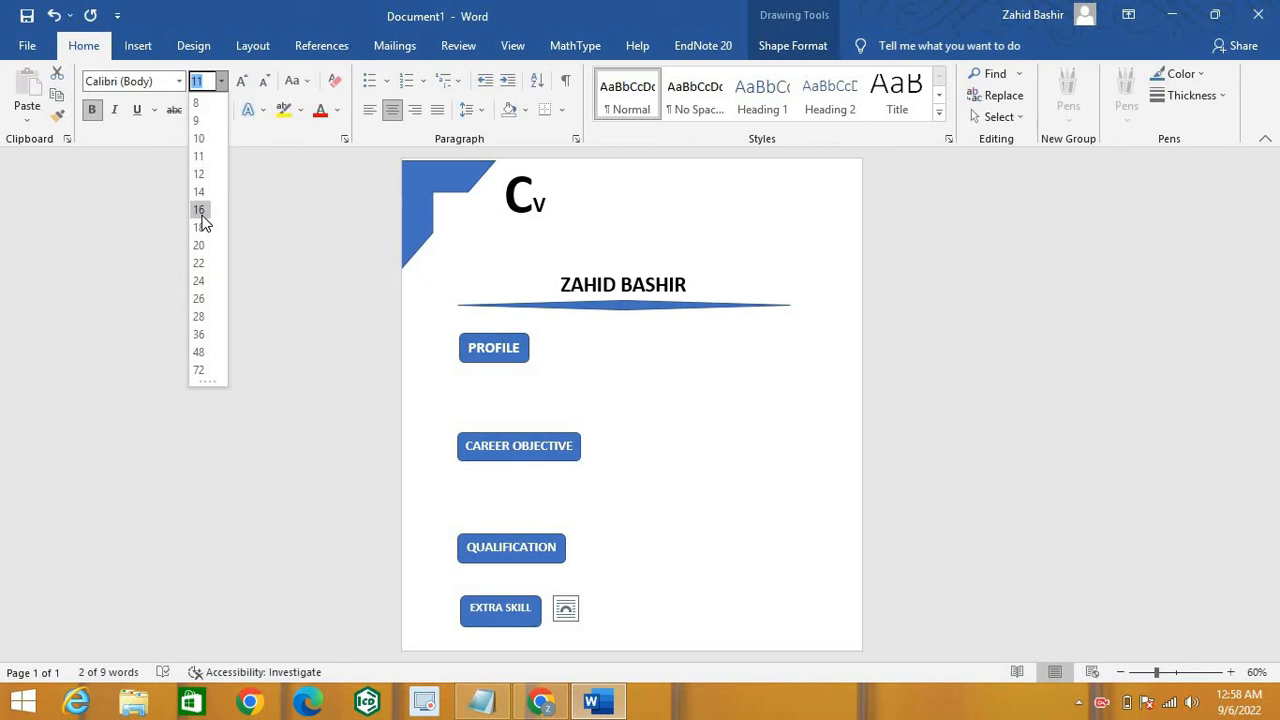
click(200, 211)
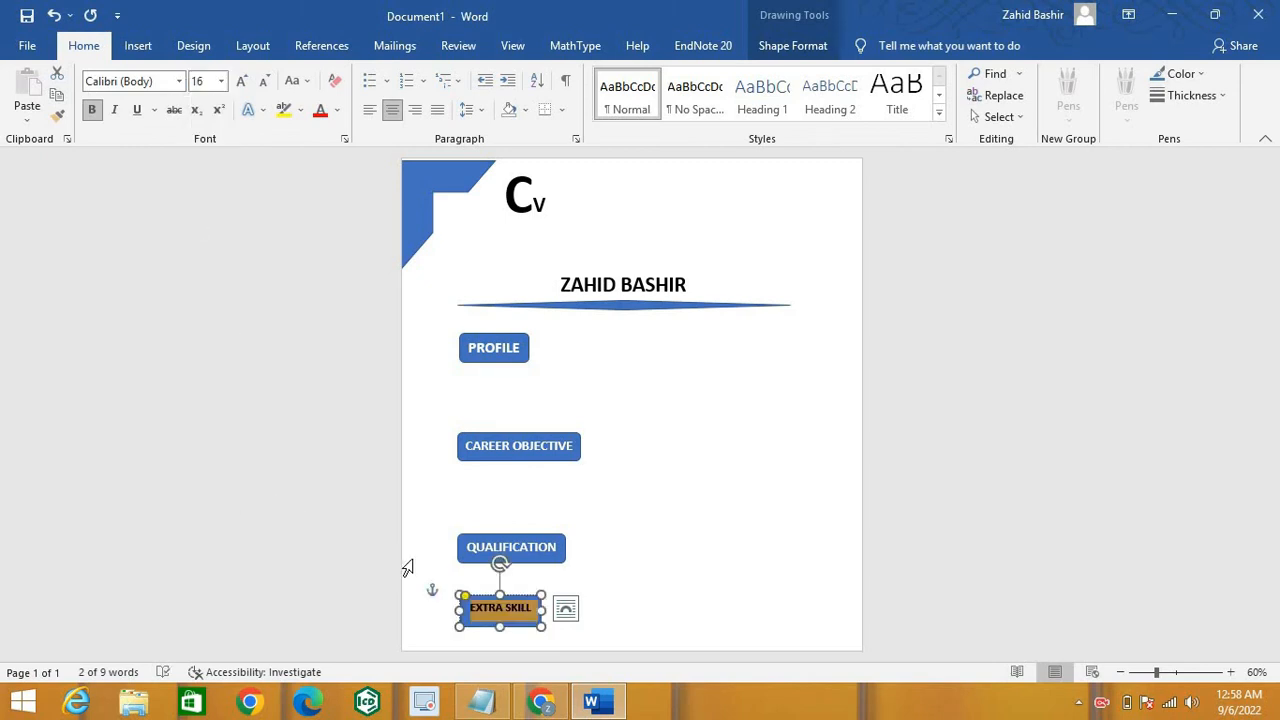
click(551, 314)
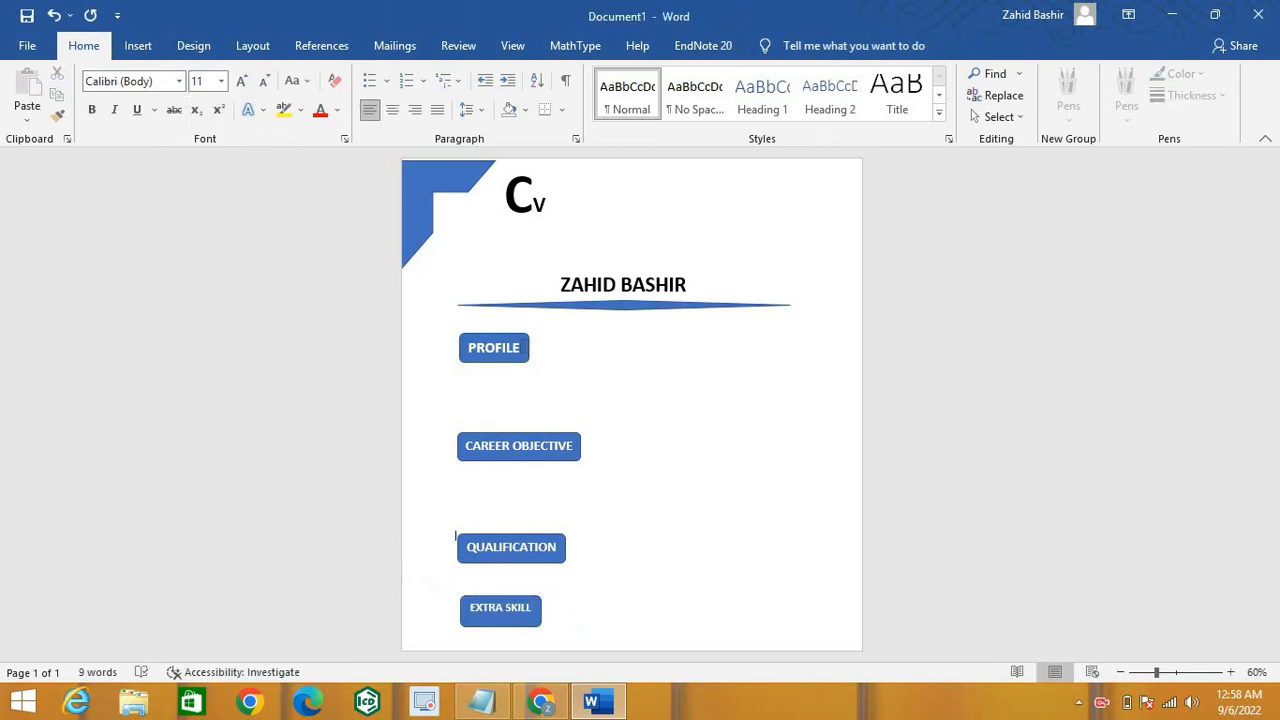
drag(512, 347, 462, 347)
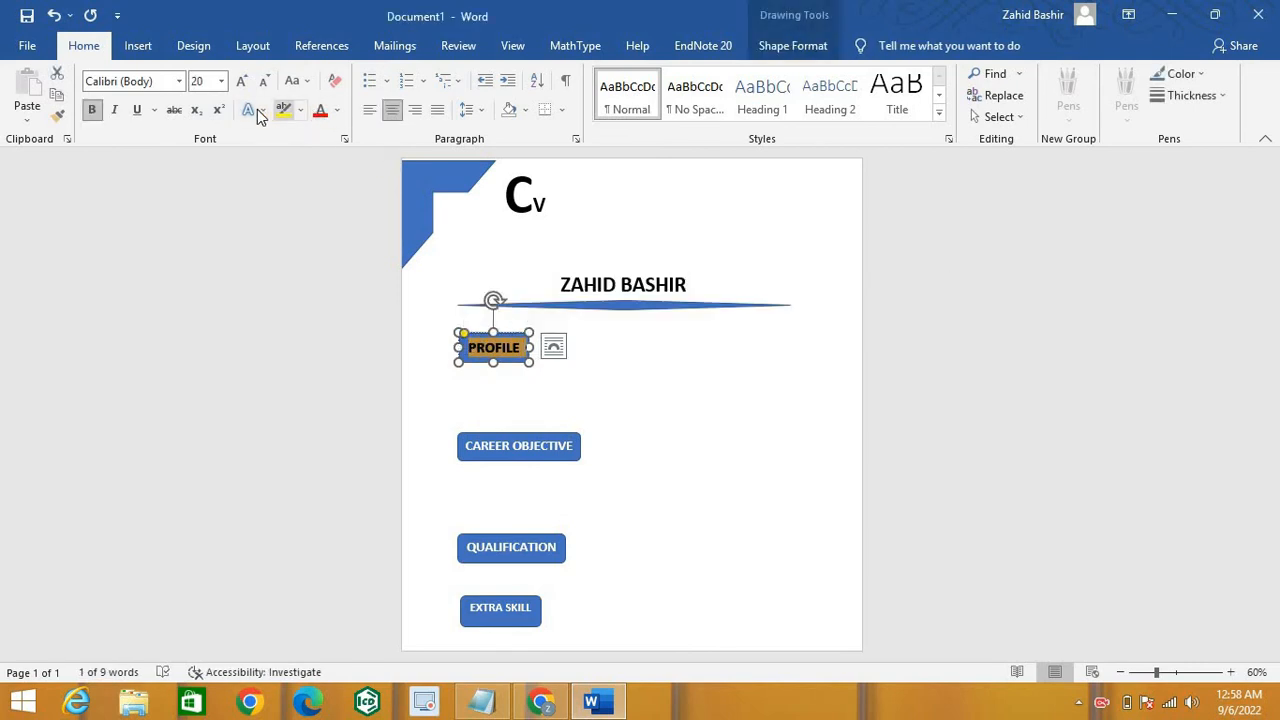
Step: Set PROFILE's font colour to Automatic and Format Paint it onto CAREER OBJECTIVE
click(338, 112)
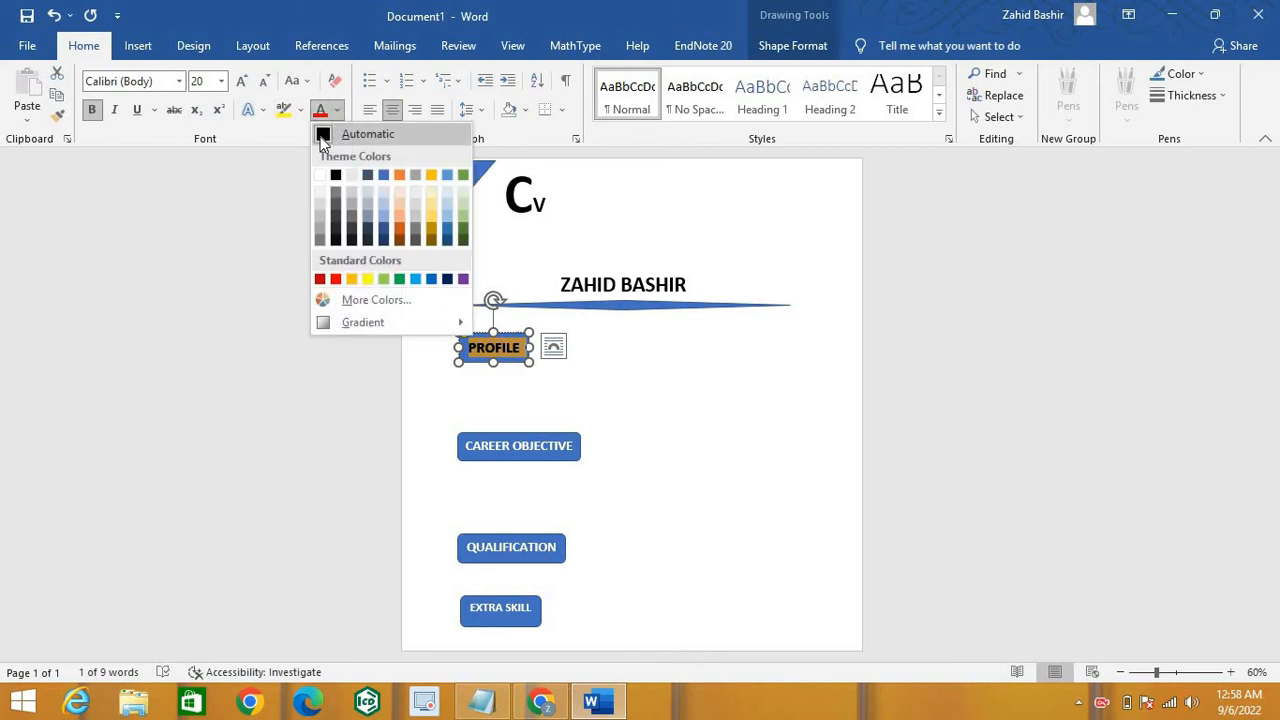
click(323, 136)
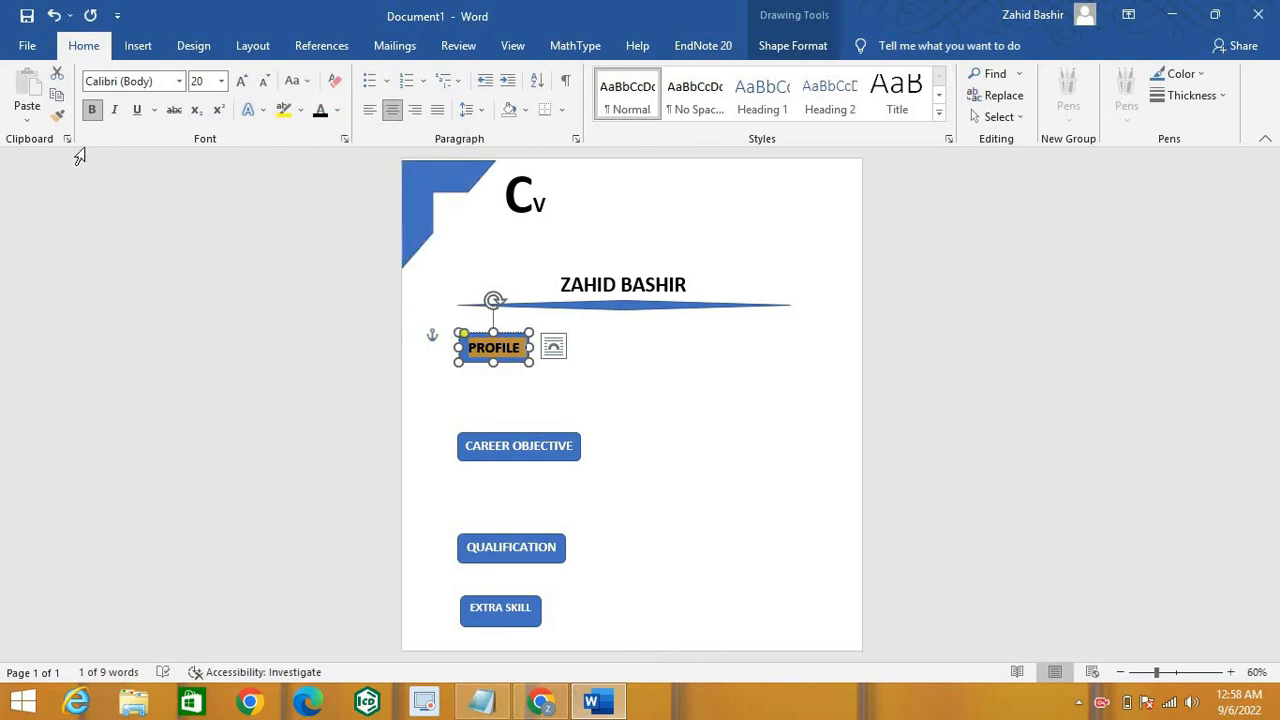
click(56, 115)
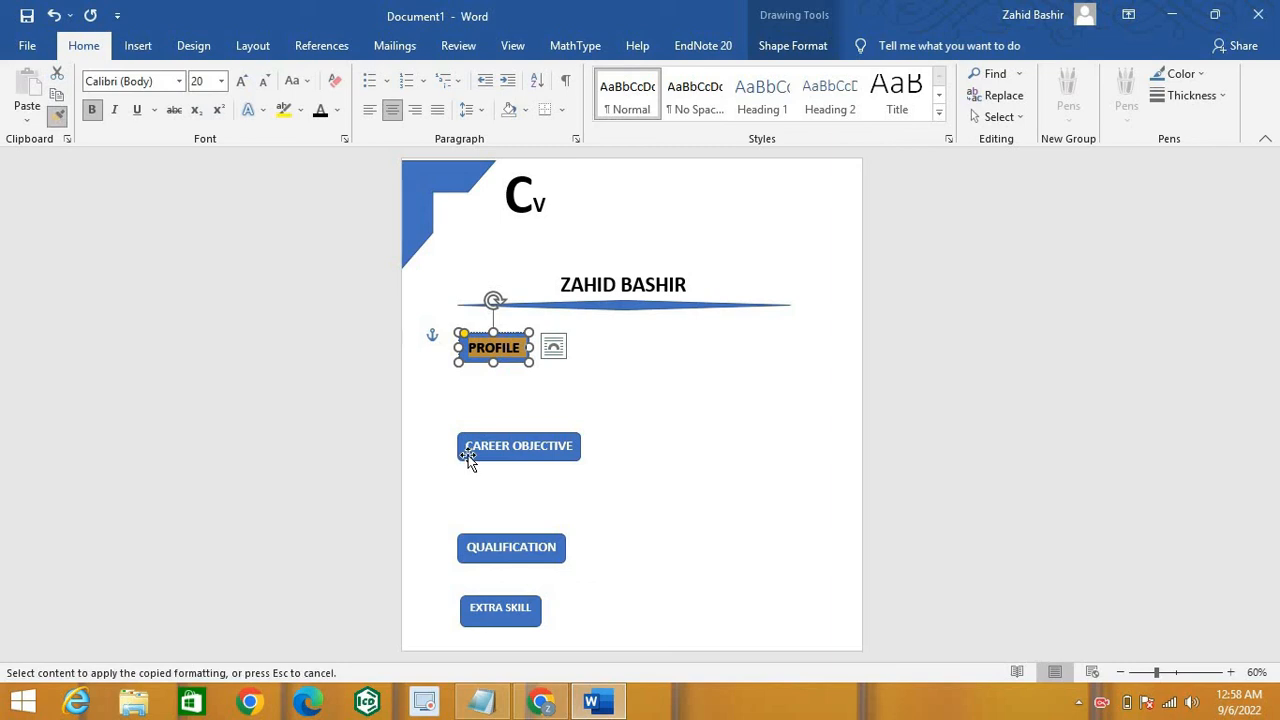
drag(460, 446, 579, 446)
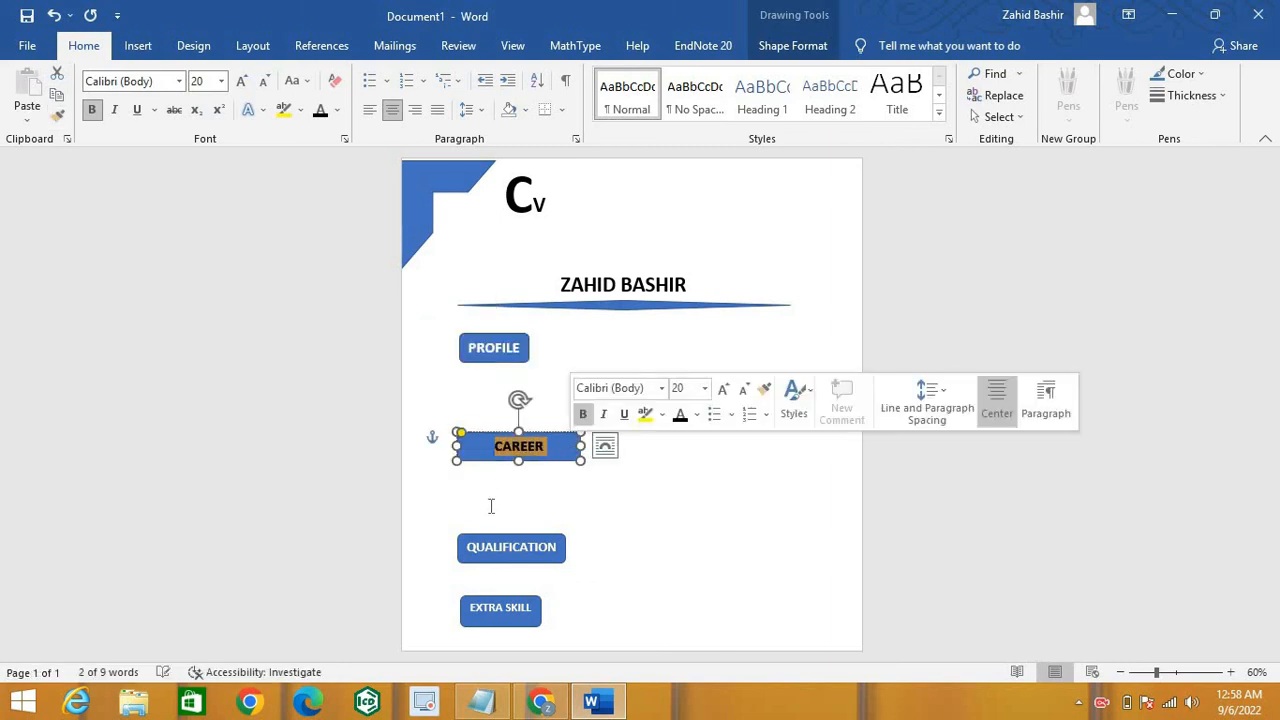
click(467, 547)
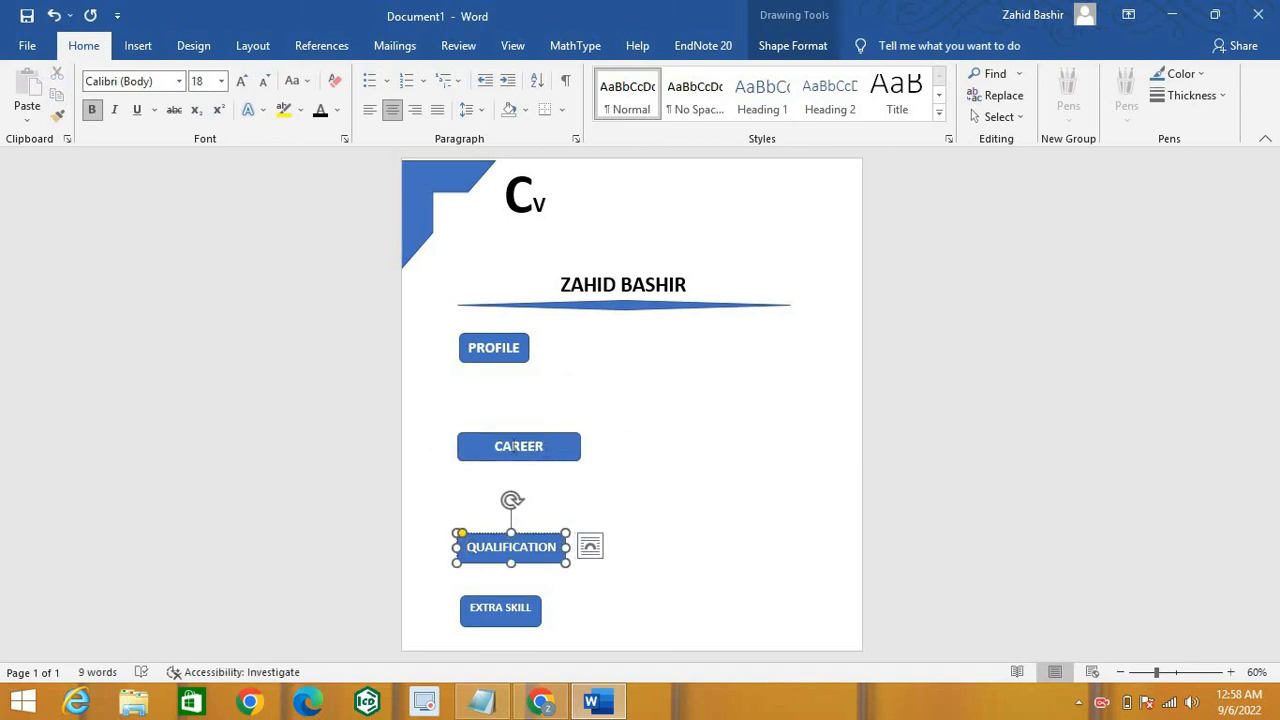
triple_click(513, 446)
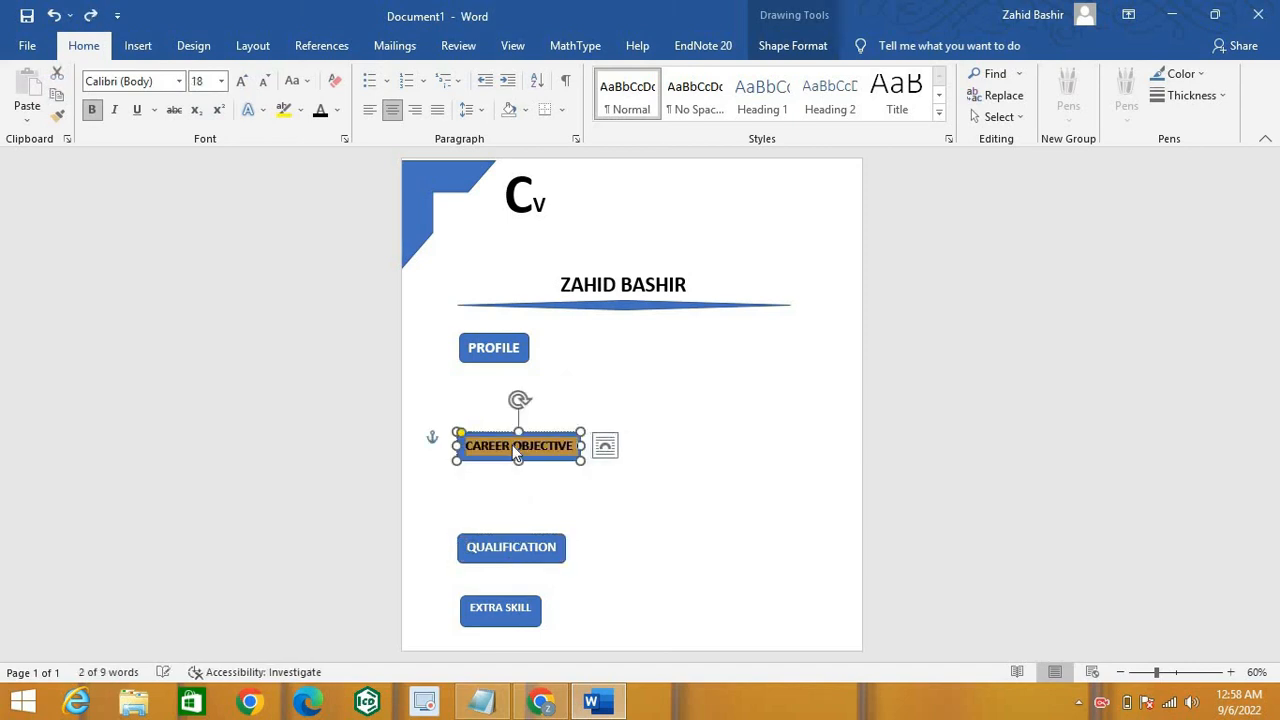
click(643, 514)
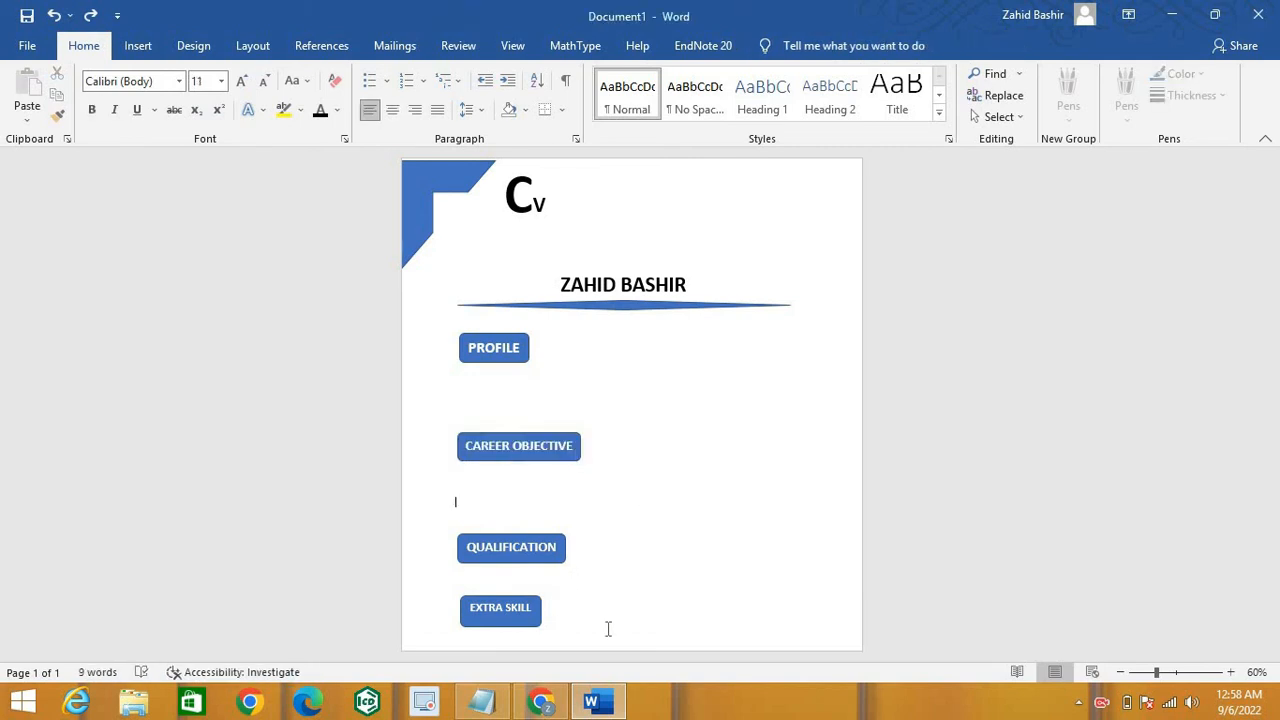
Step: Copy the top-left blue corner shape and paste a duplicate over it
click(417, 213)
right_click(417, 213)
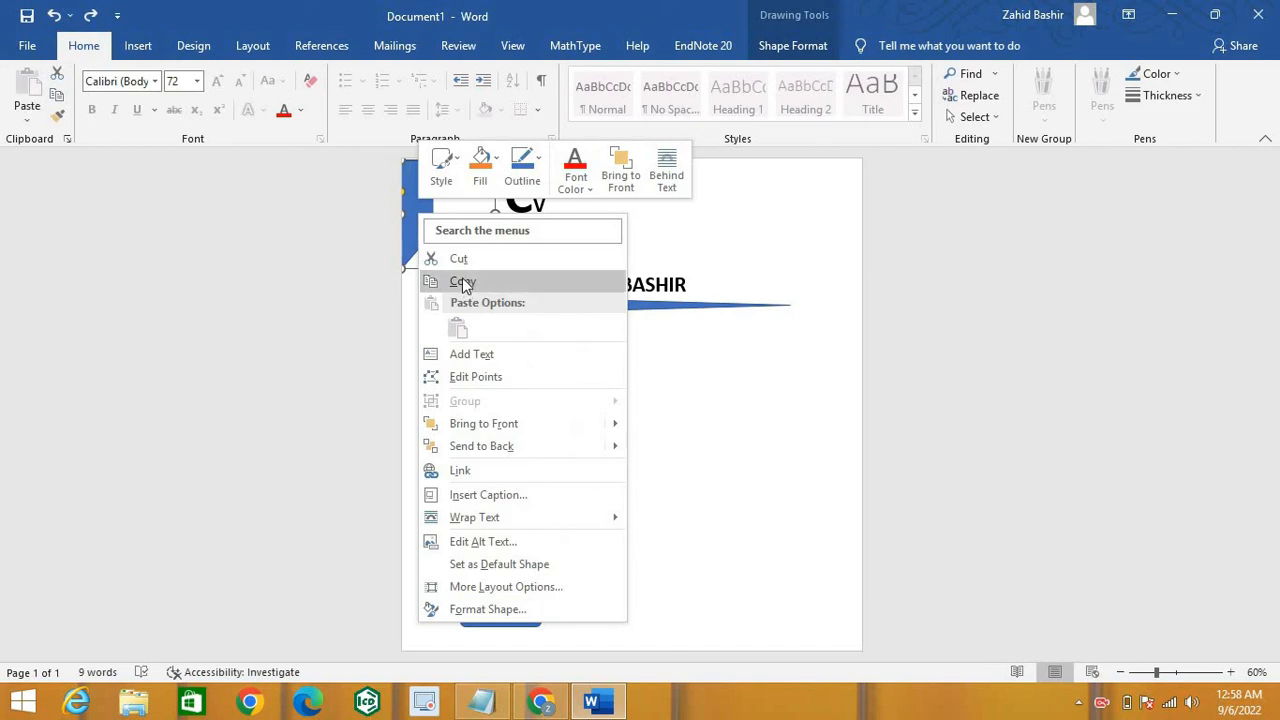
click(463, 283)
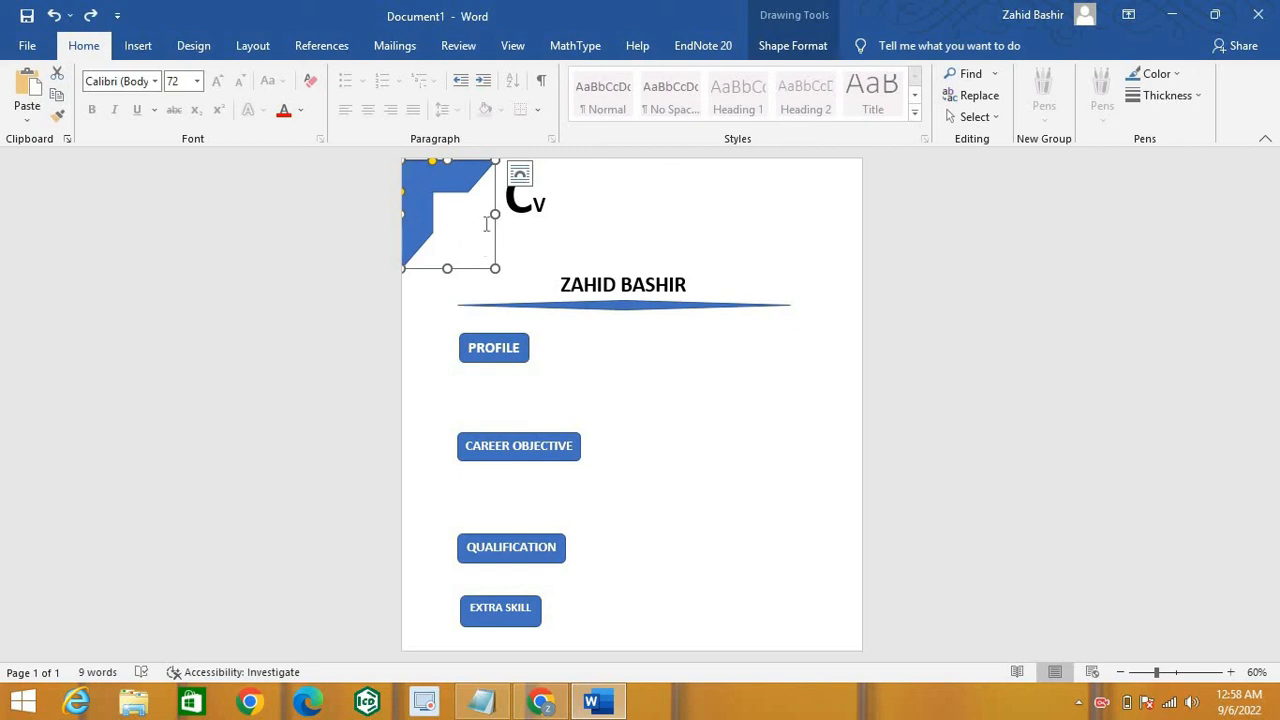
key(ctrl+v)
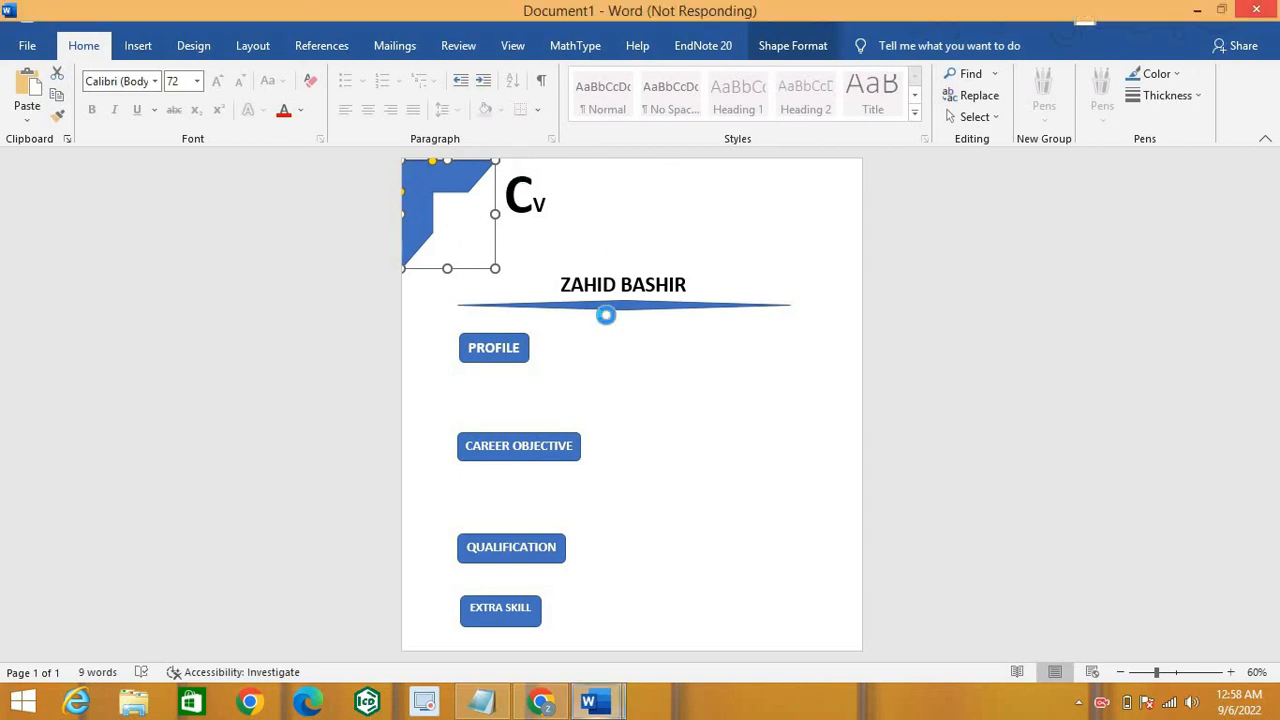
click(654, 397)
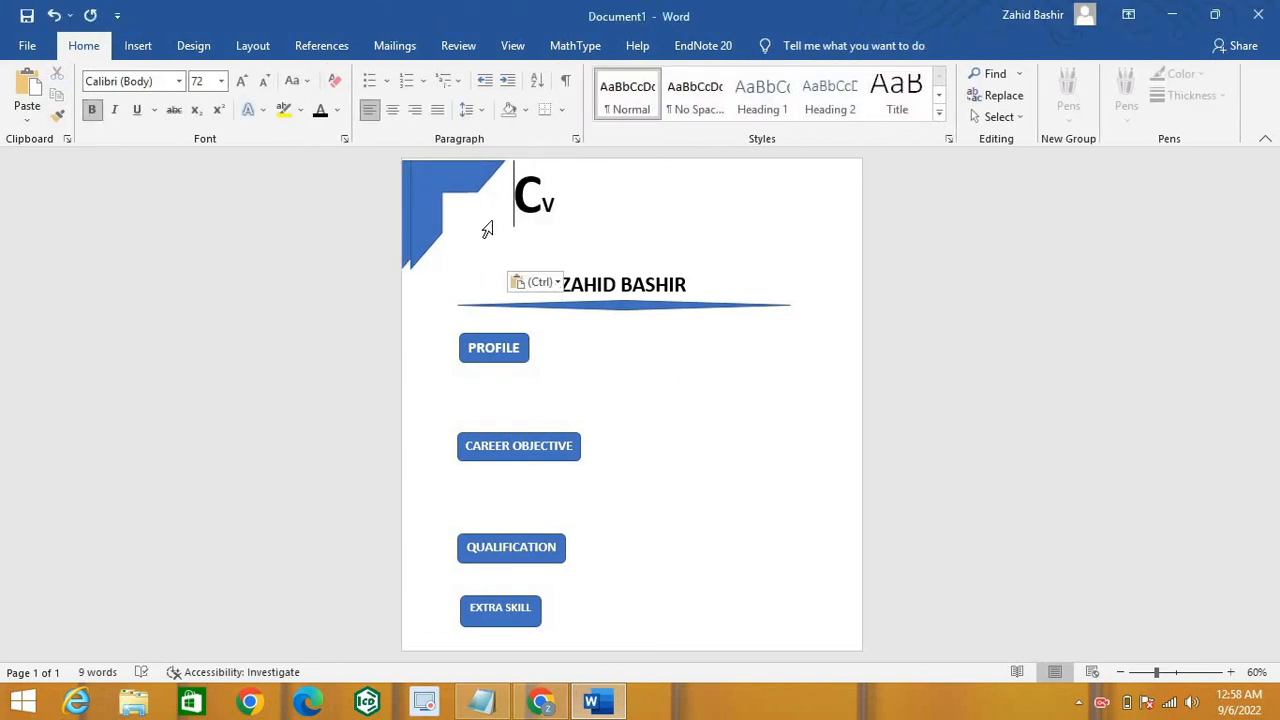
click(488, 228)
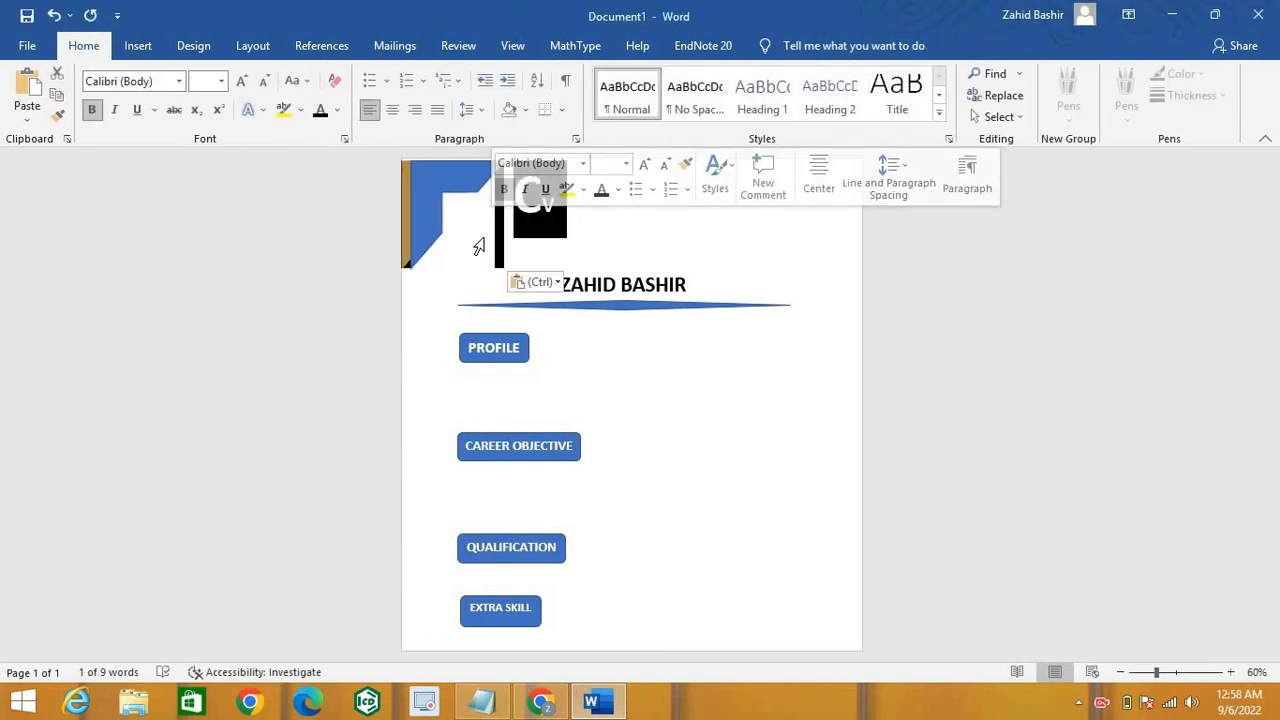
drag(482, 240, 503, 268)
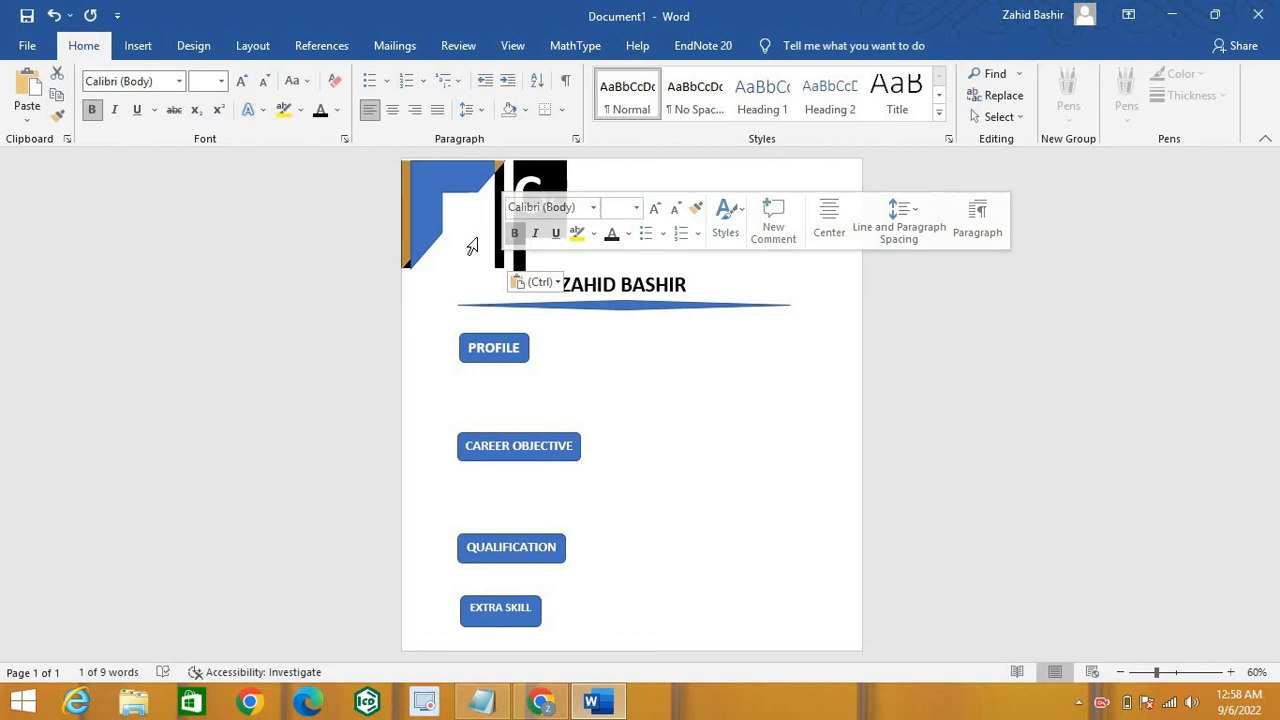
click(477, 240)
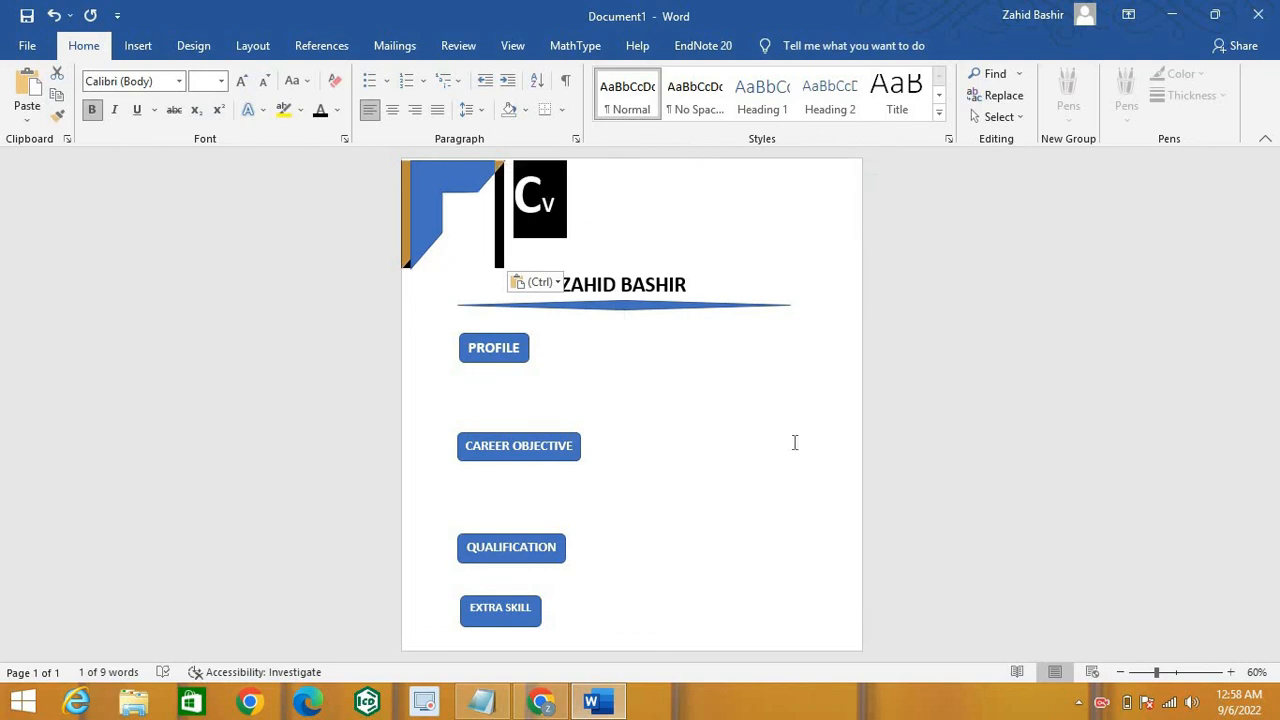
click(563, 311)
Step: Rotate the duplicate corner shape, wrap it Square, and place it bottom-right
mouse_move(457, 188)
mouse_down()
mouse_move(480, 217)
mouse_move(606, 272)
mouse_move(737, 457)
mouse_move(768, 593)
mouse_move(814, 606)
mouse_move(811, 617)
mouse_move(769, 613)
mouse_move(822, 600)
mouse_move(807, 538)
mouse_up()
drag(800, 632, 808, 596)
drag(797, 640, 829, 665)
key(ctrl+z)
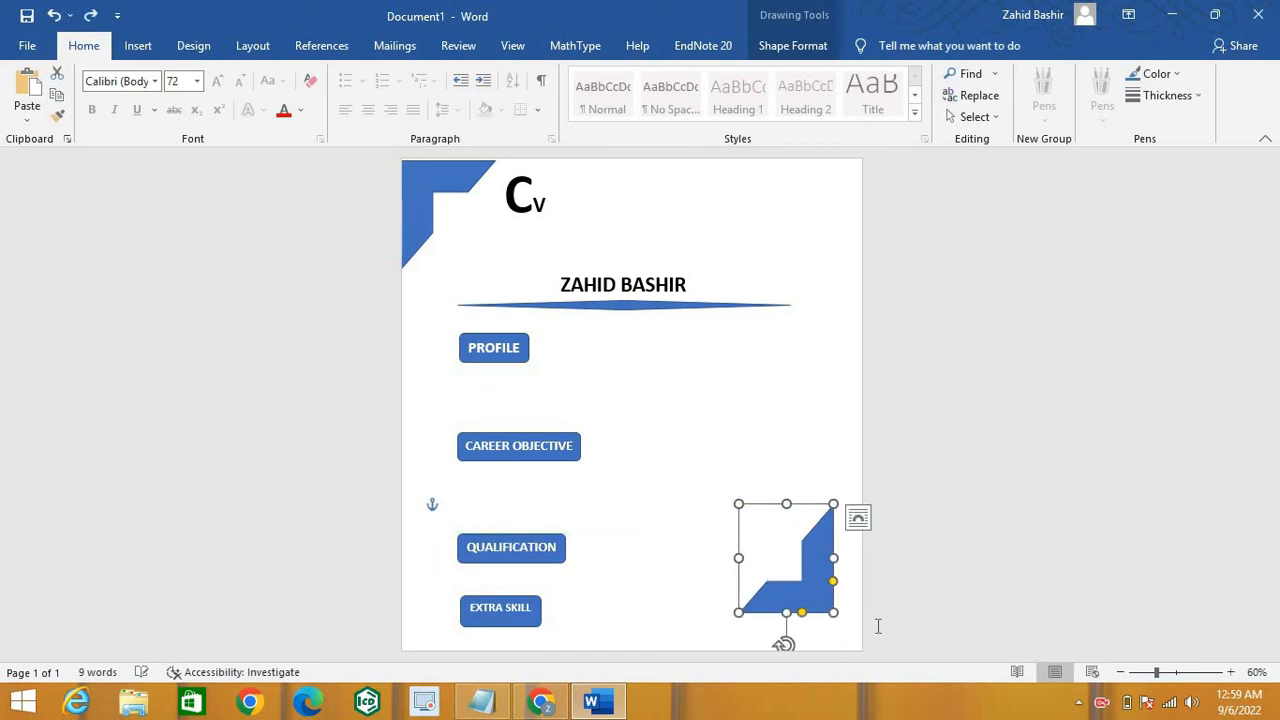
click(857, 518)
click(913, 525)
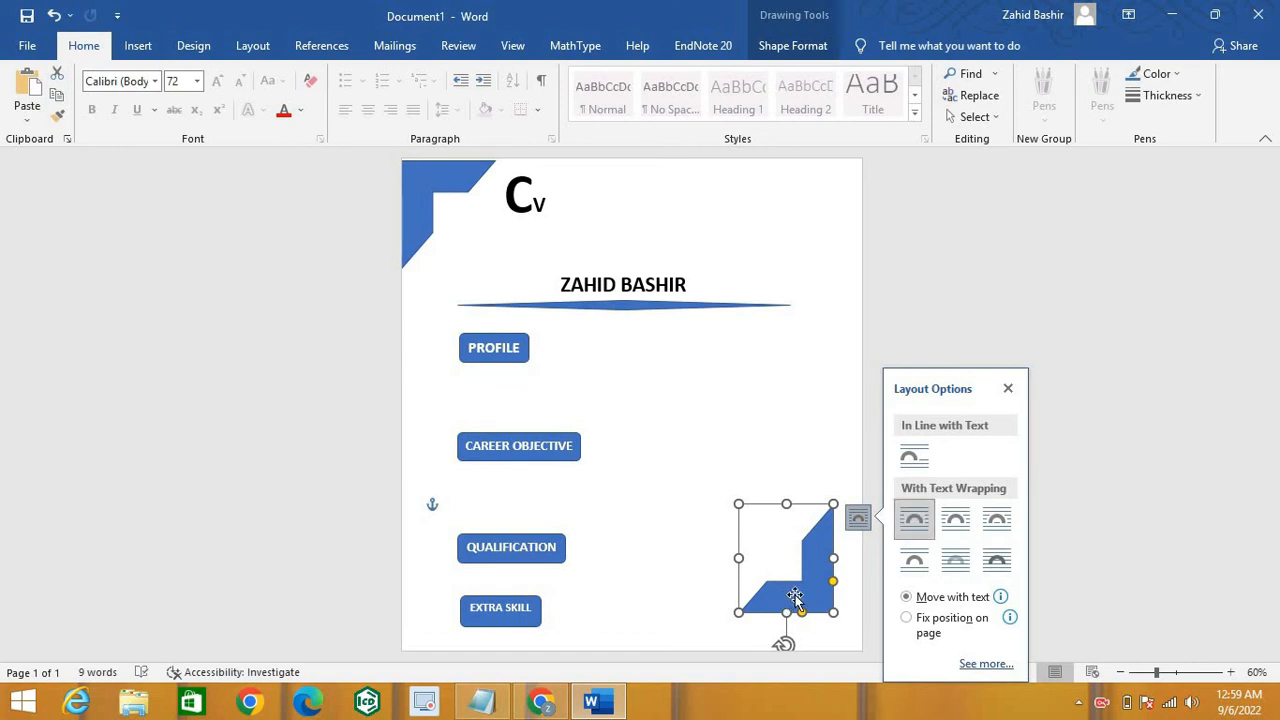
drag(816, 626, 830, 648)
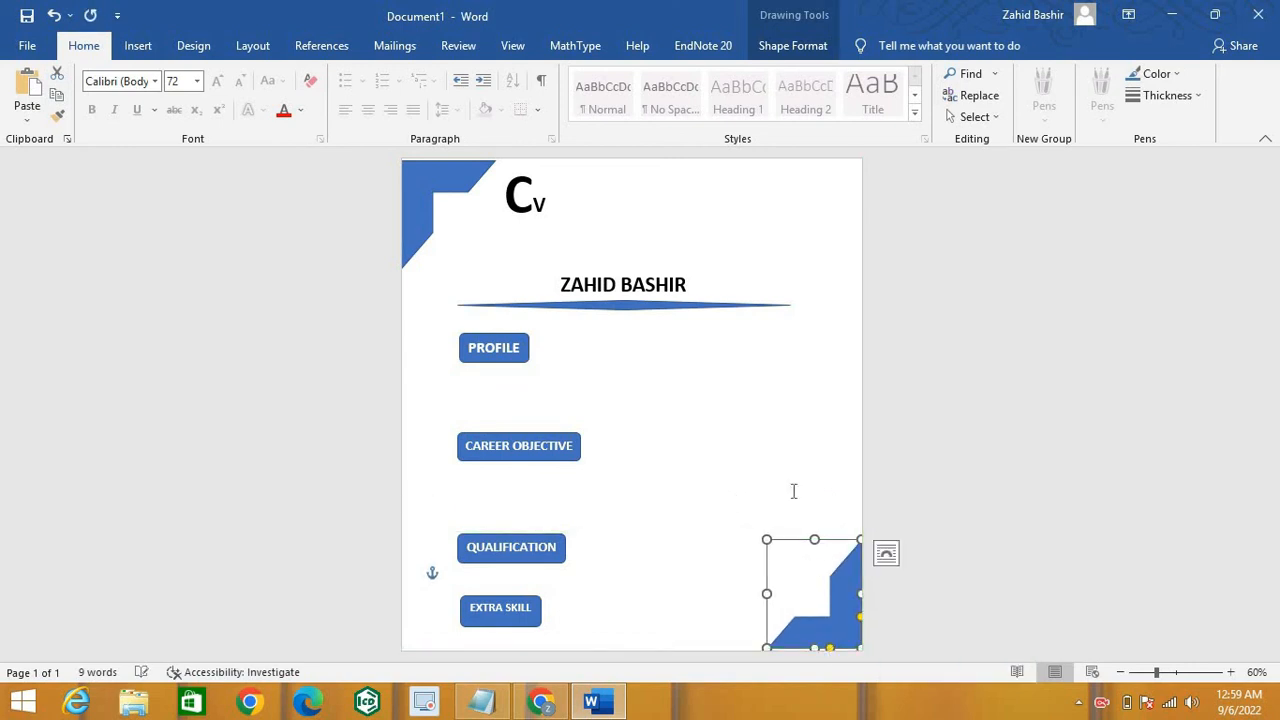
click(785, 455)
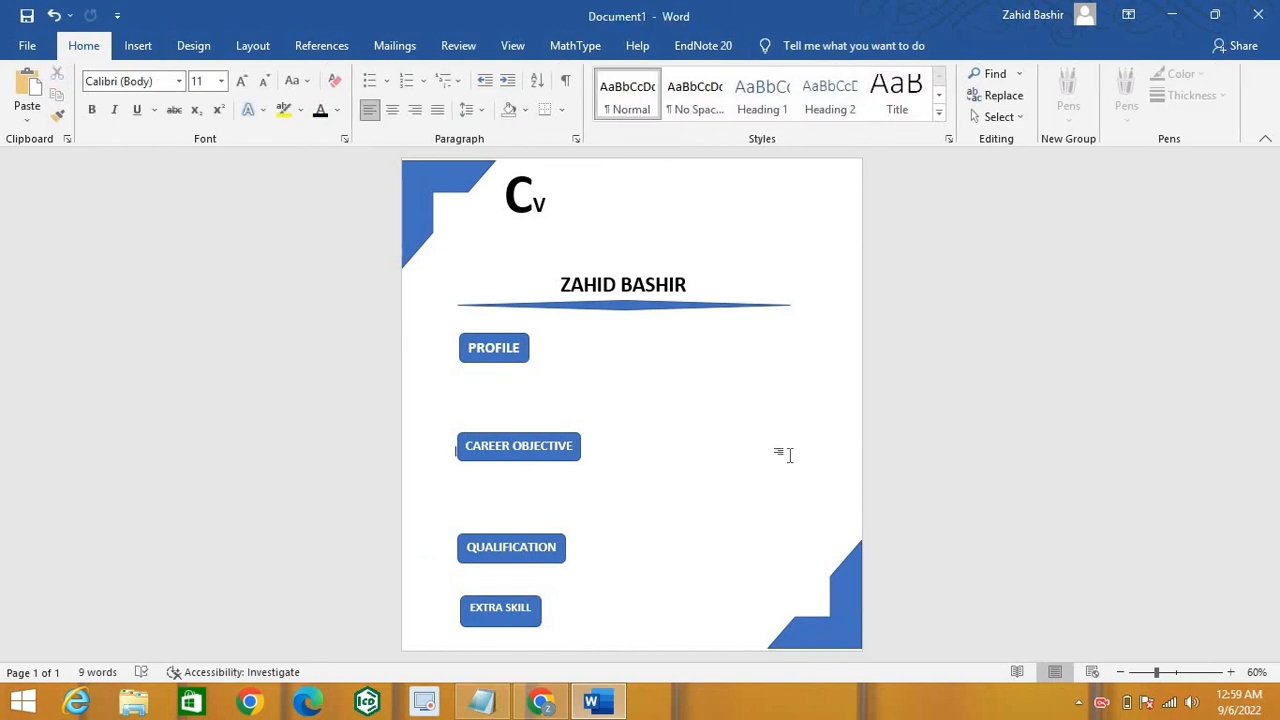
Step: Return the page zoom to 60% and start saving the document as CV
click(1120, 673)
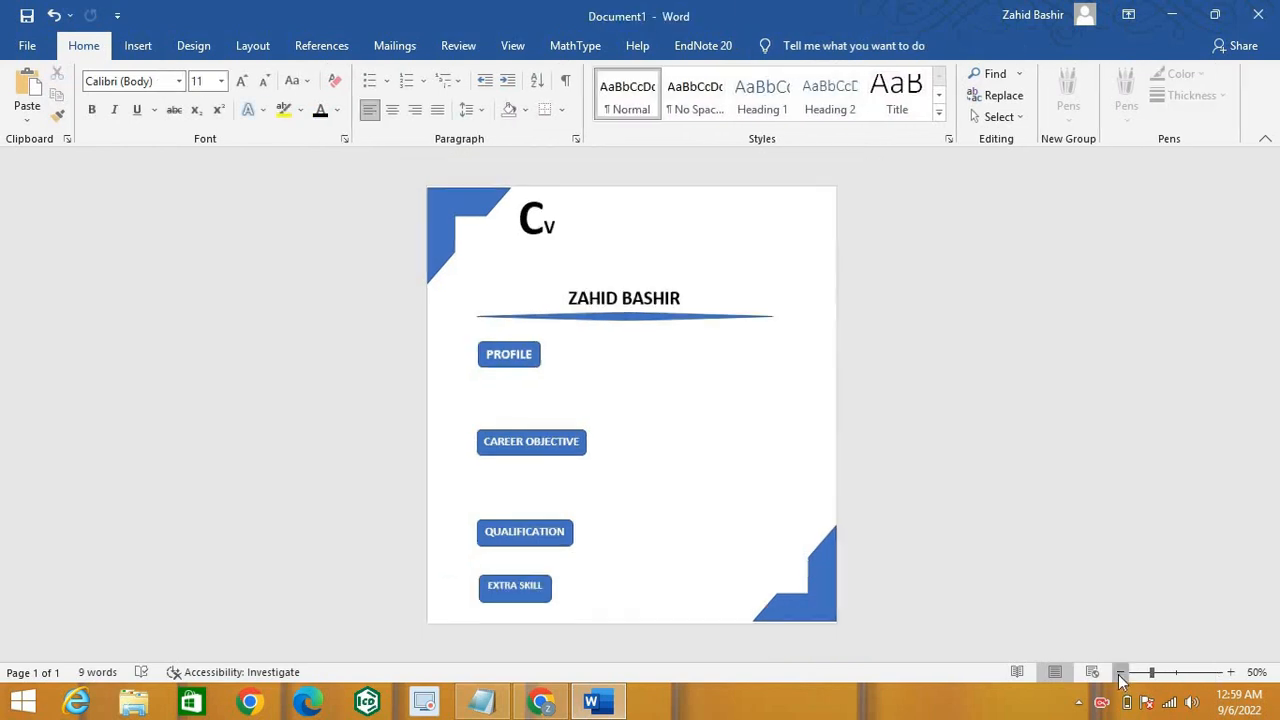
click(1230, 672)
click(1230, 672)
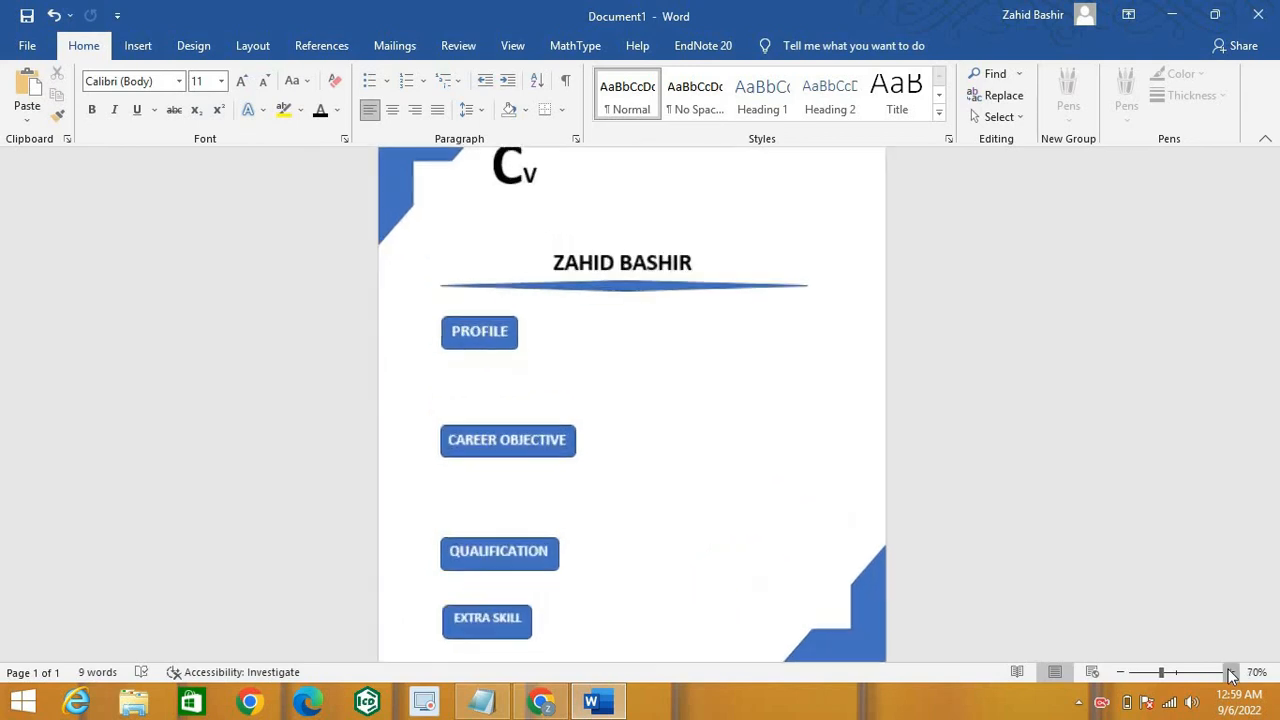
click(1120, 673)
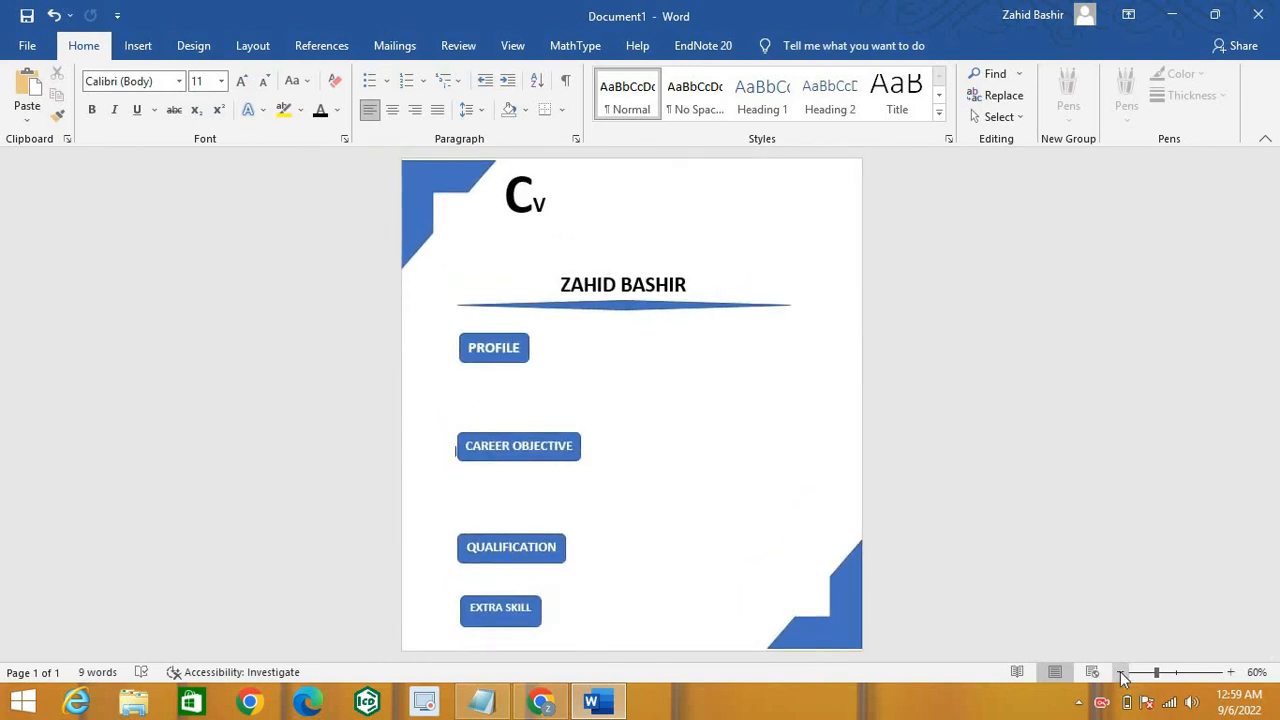
key(ctrl+s)
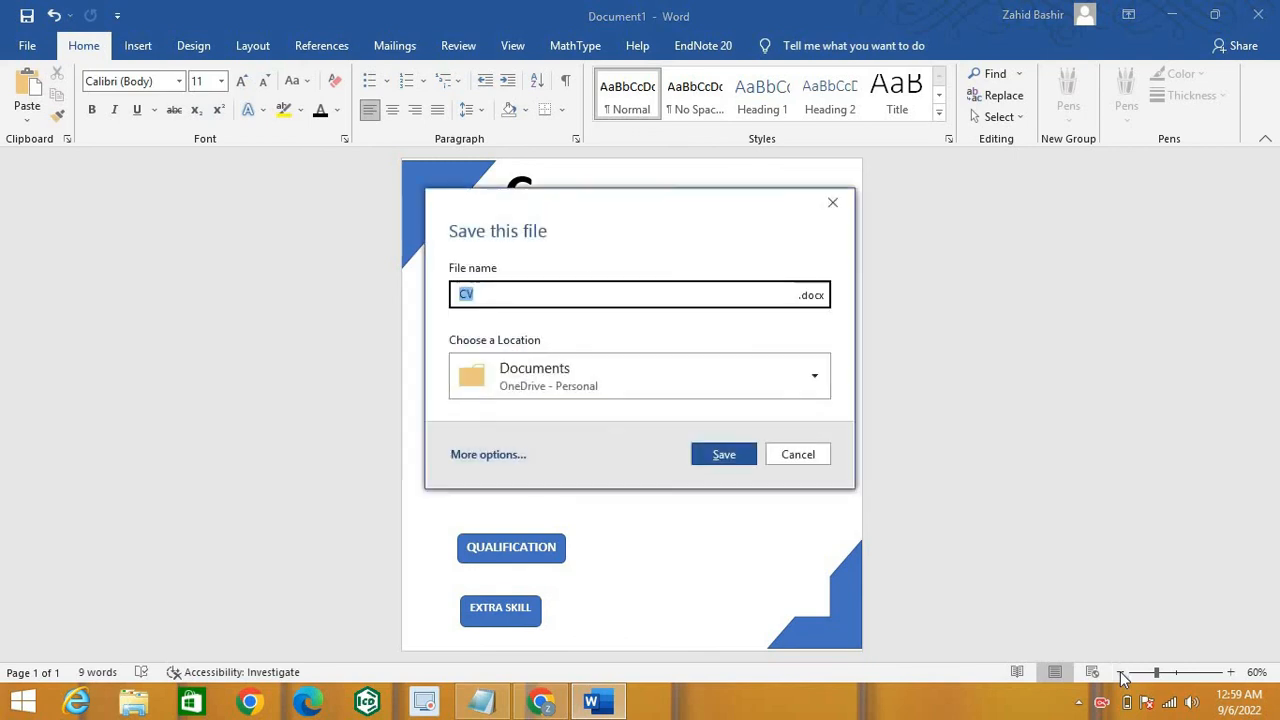
Step: Save the file as CV.docx on the Desktop, then close it, keeping the copied item
click(725, 455)
click(818, 376)
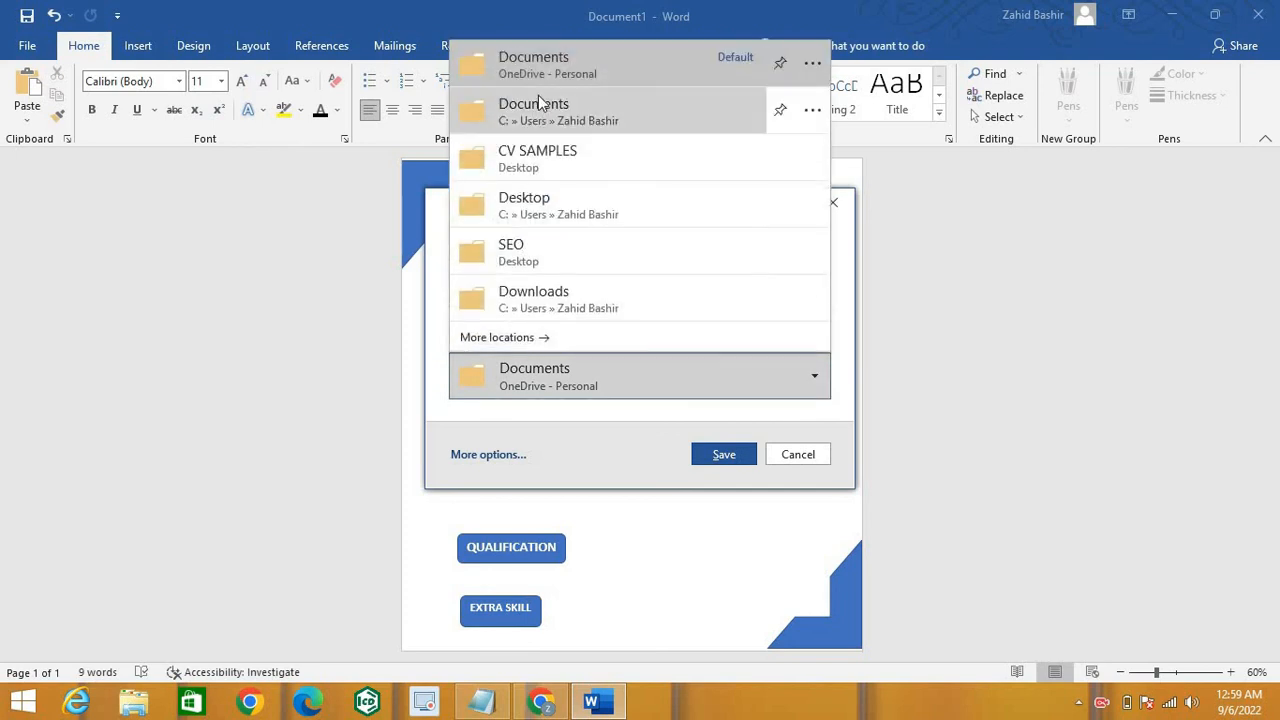
click(530, 204)
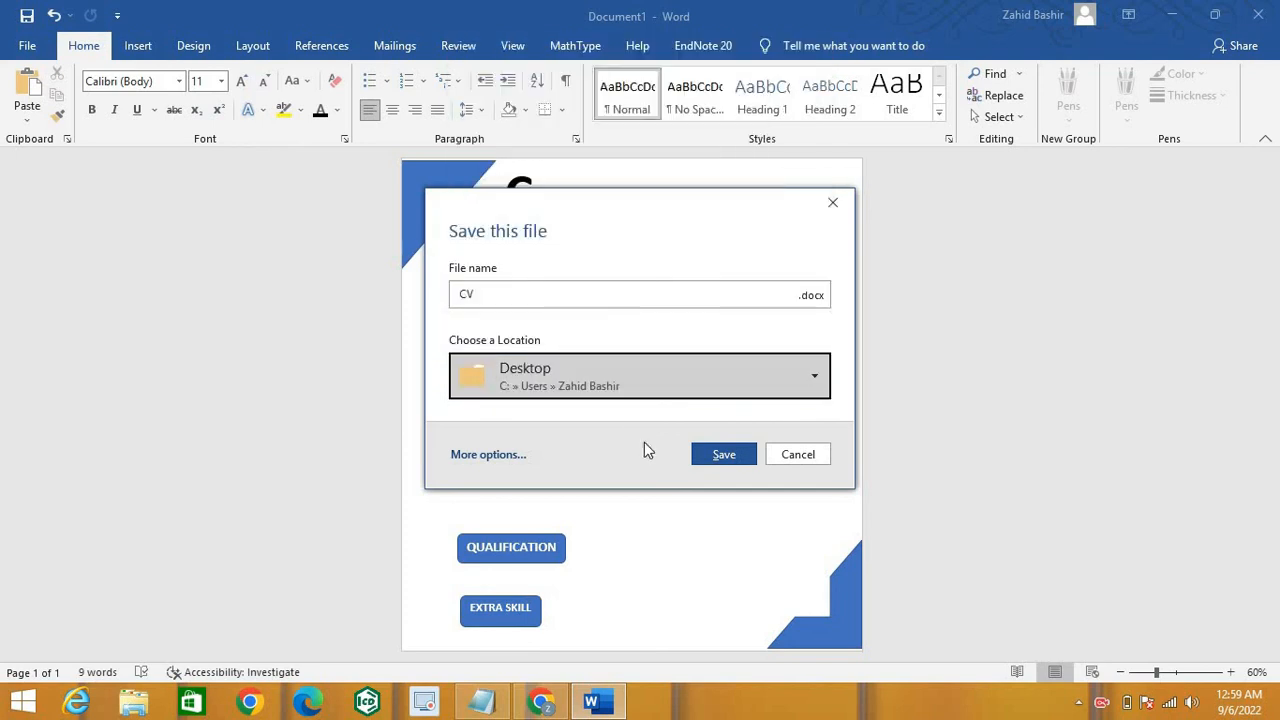
click(725, 456)
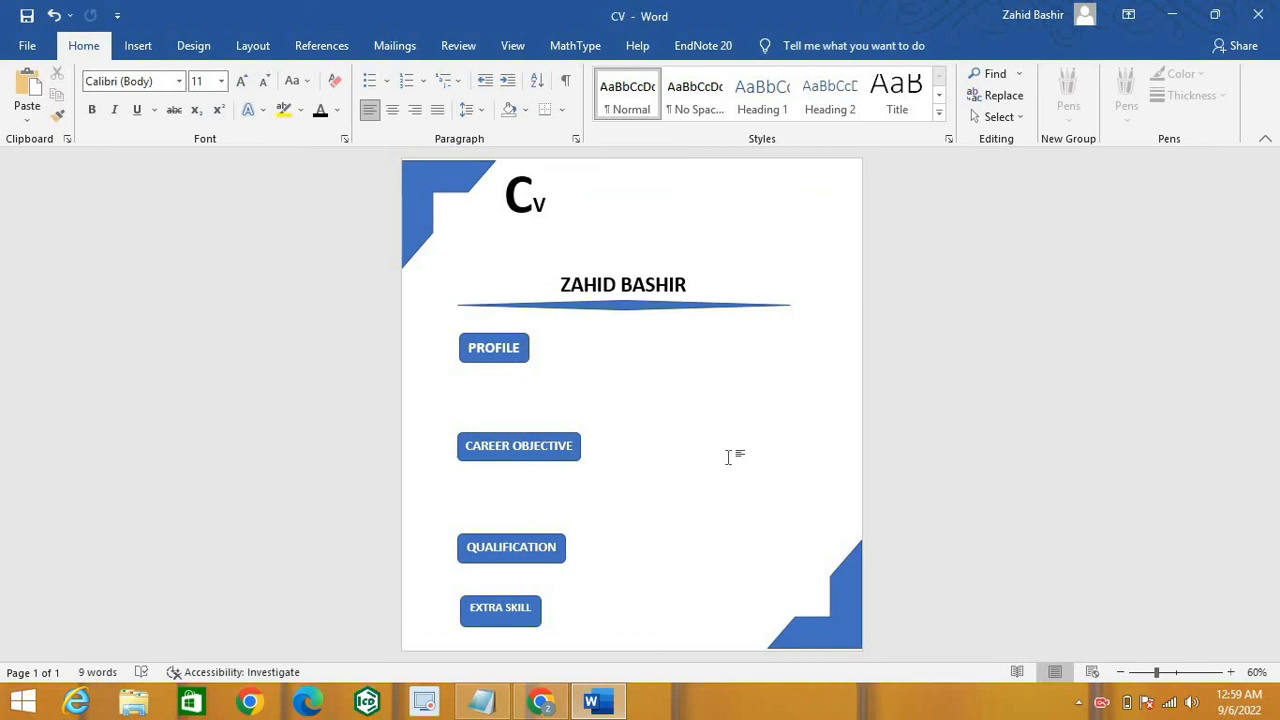
click(1259, 15)
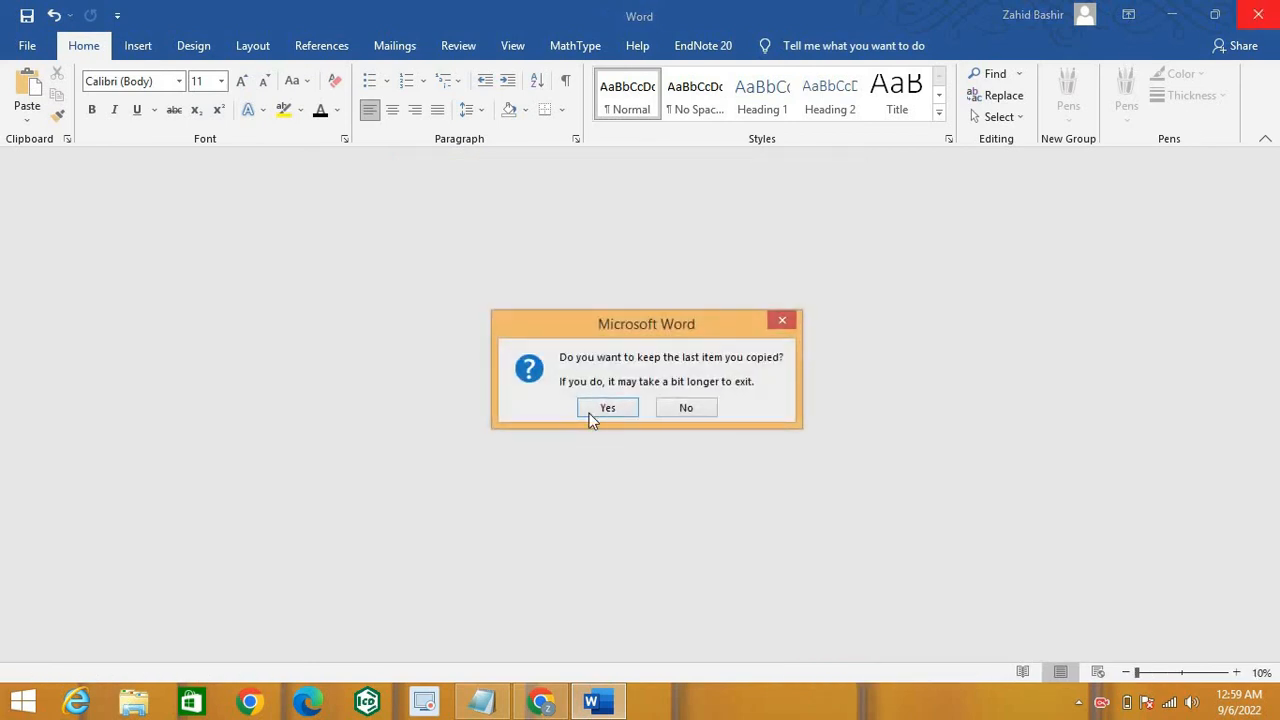
click(609, 411)
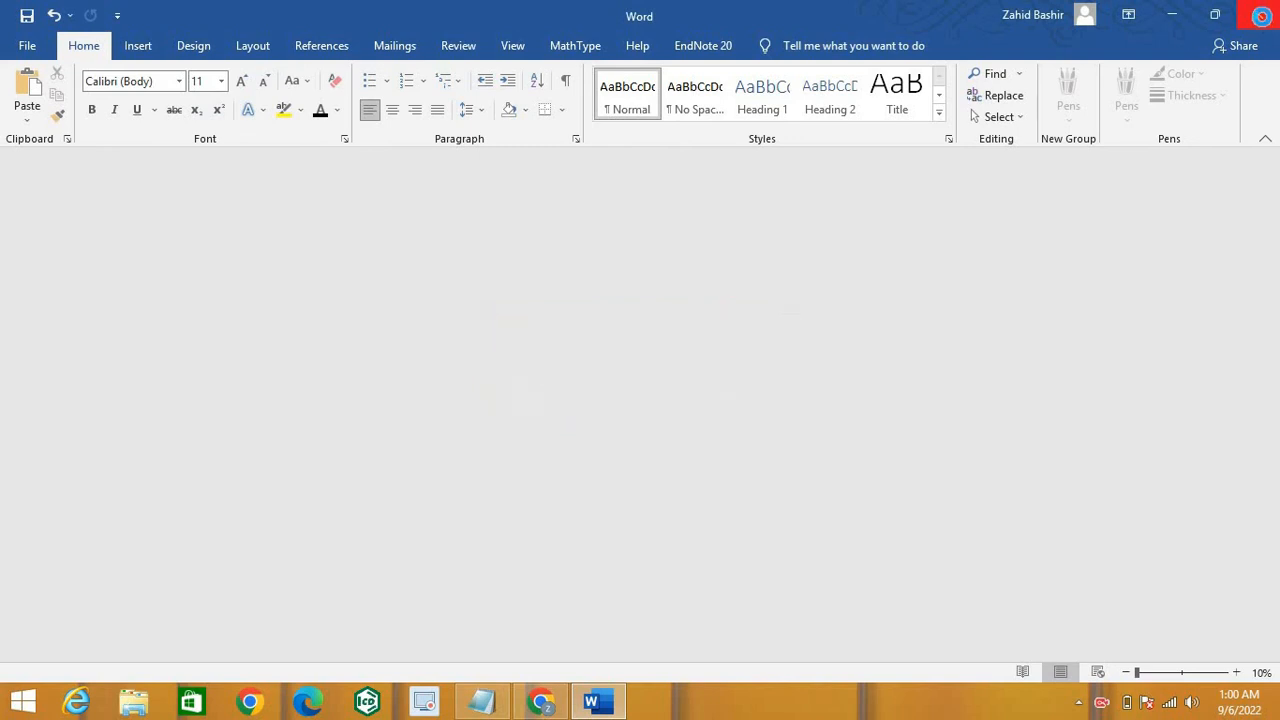